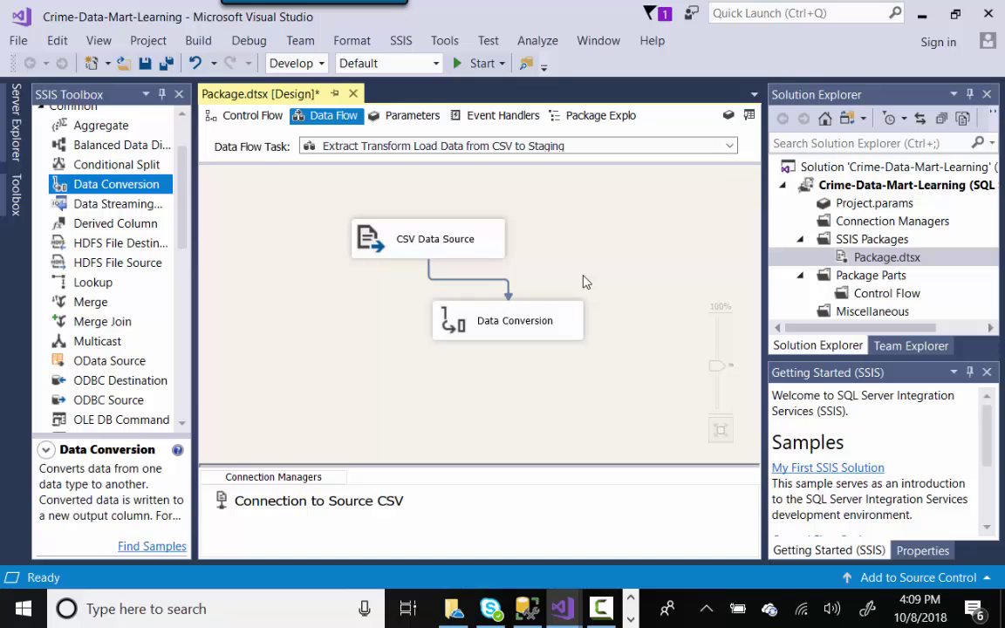
- Rename the Data Conversion component in the data flow to "Transformation" and open its editor
click(499, 325)
click(499, 324)
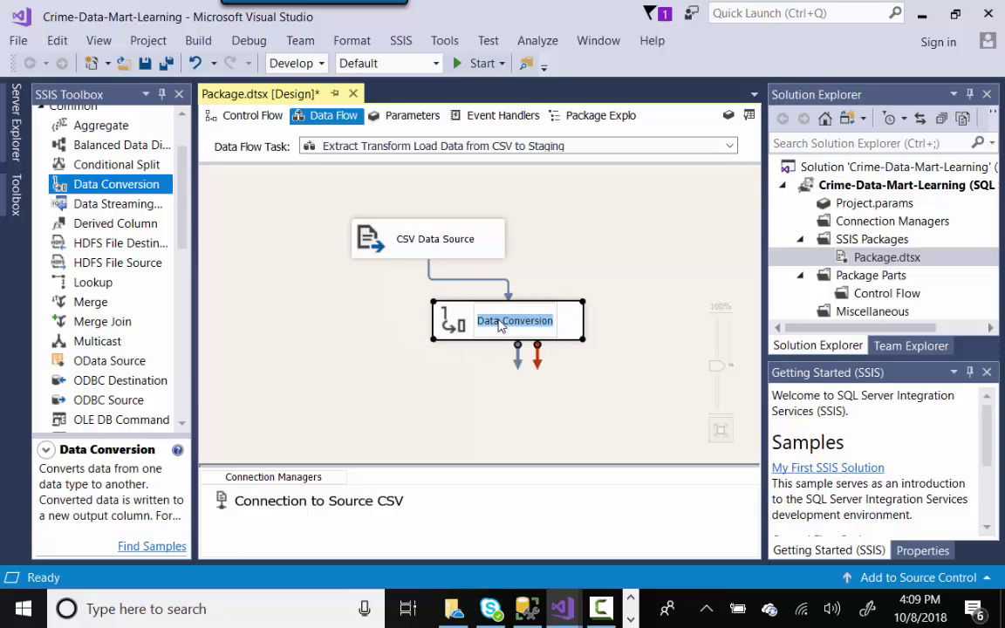
text(Transformation)
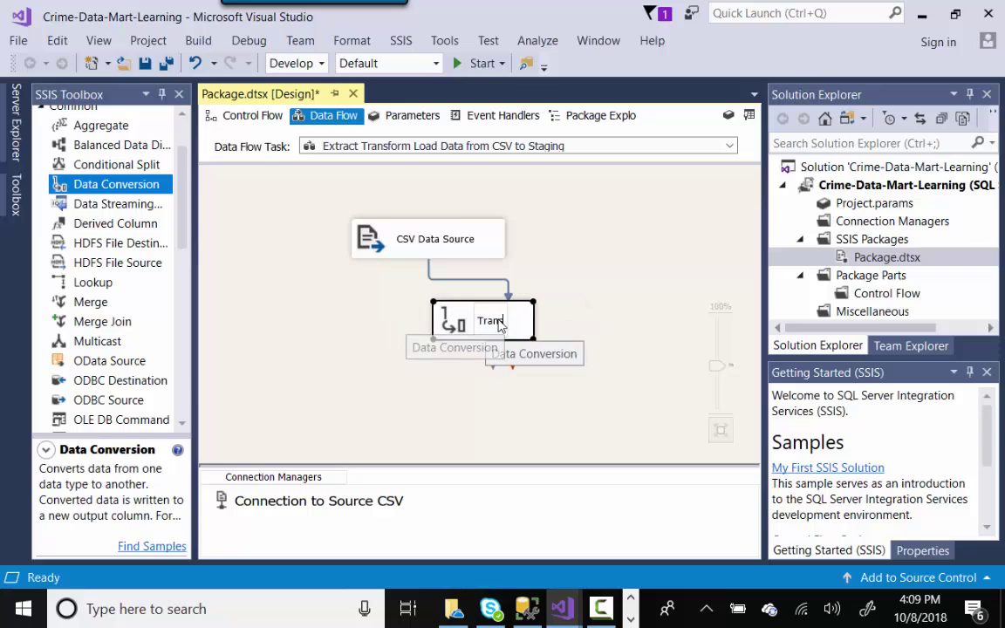
click(576, 384)
double_click(572, 334)
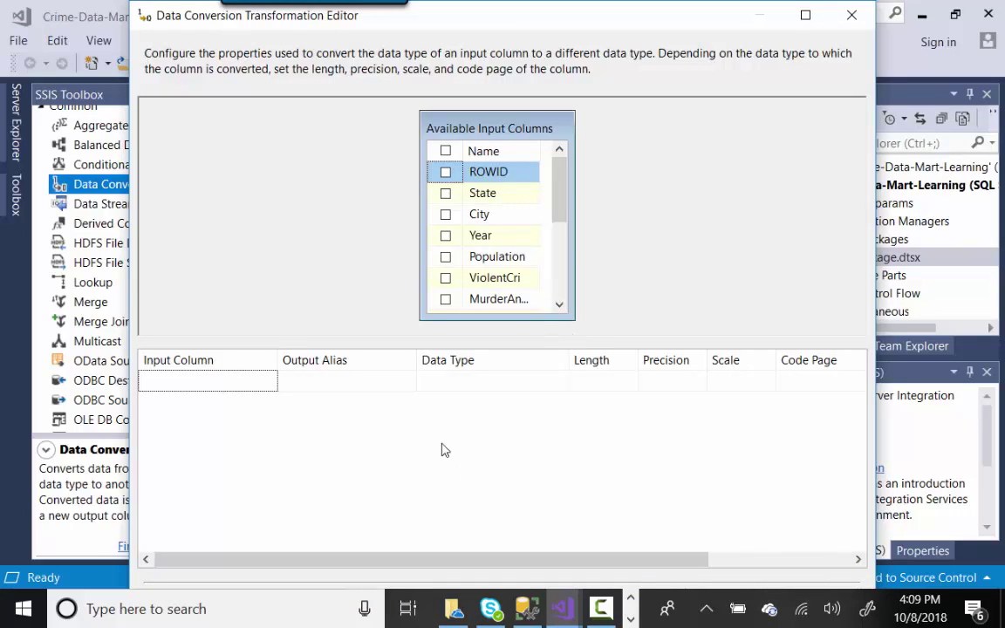
- Switch to SQL Server Management Studio and review the column data types of the Crime.Source_Data_Staging table
click(527, 609)
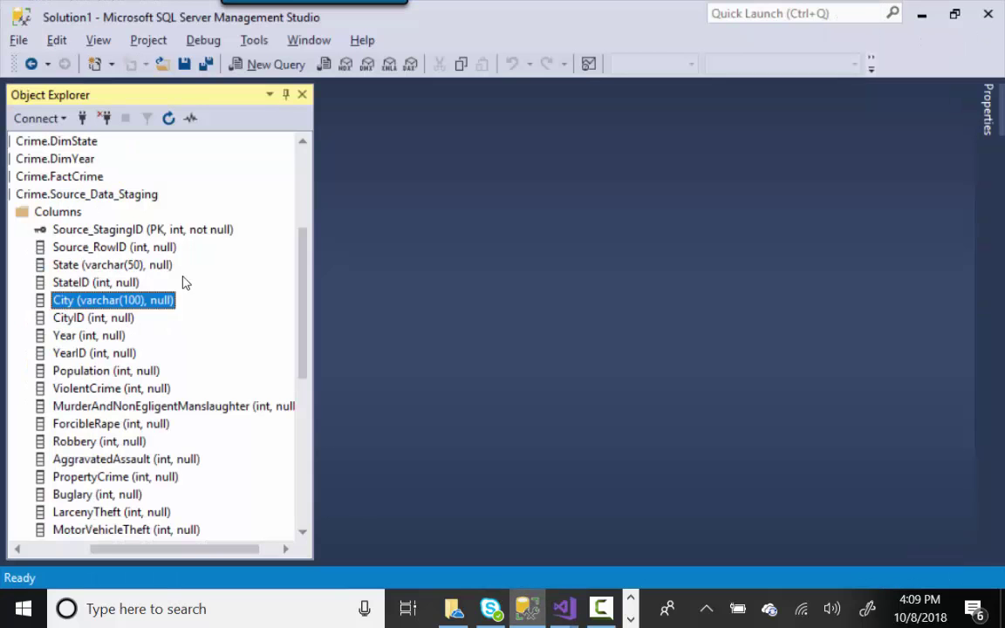
click(97, 249)
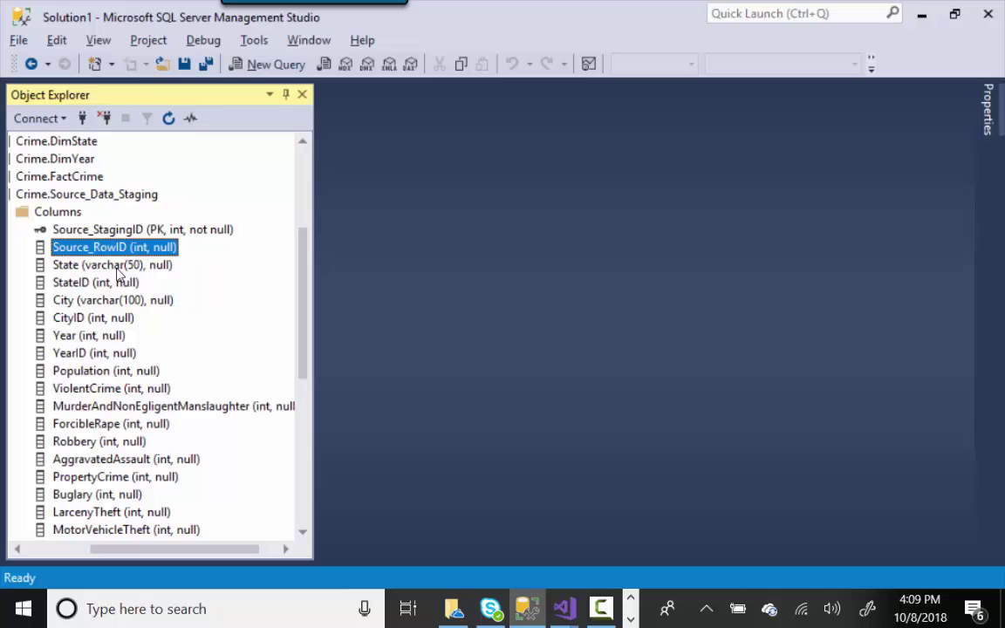
click(120, 268)
click(103, 302)
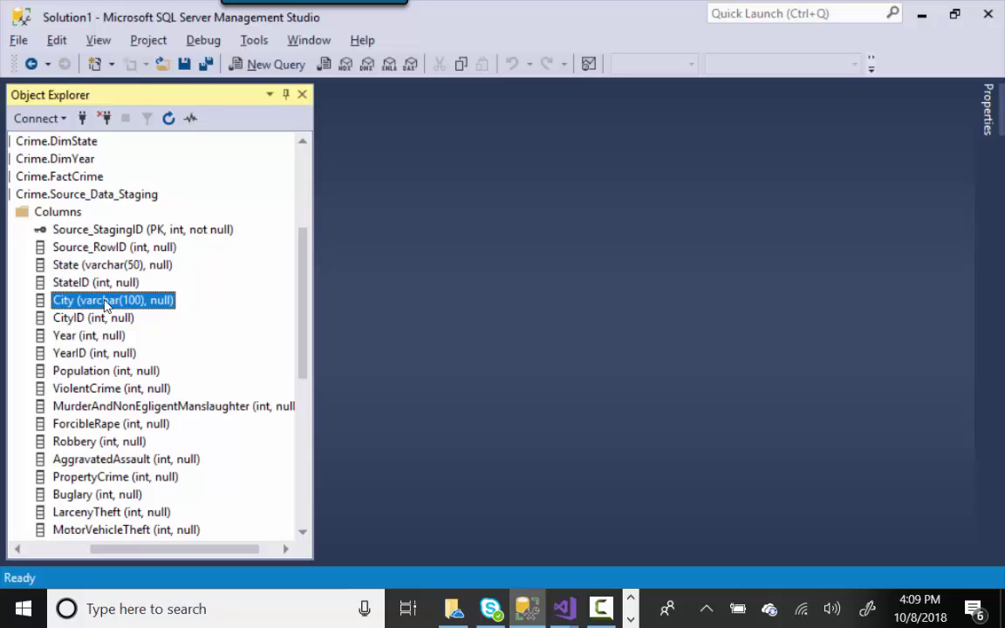
click(98, 337)
click(98, 355)
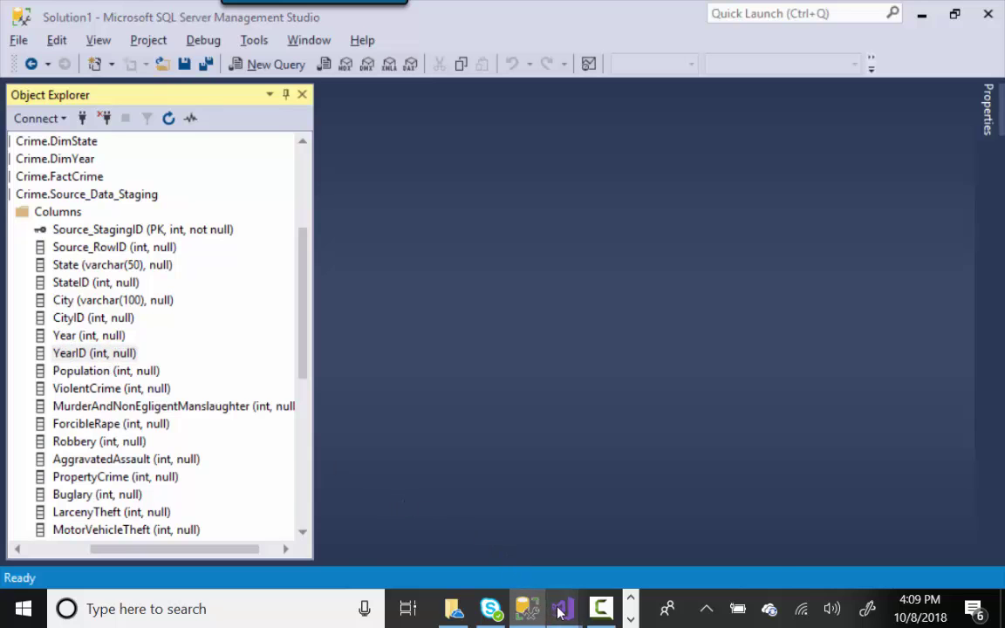
- Return to the Crime-Data-Mart-Learning project in Visual Studio and select all available input columns for data conversion
key(alt+Tab)
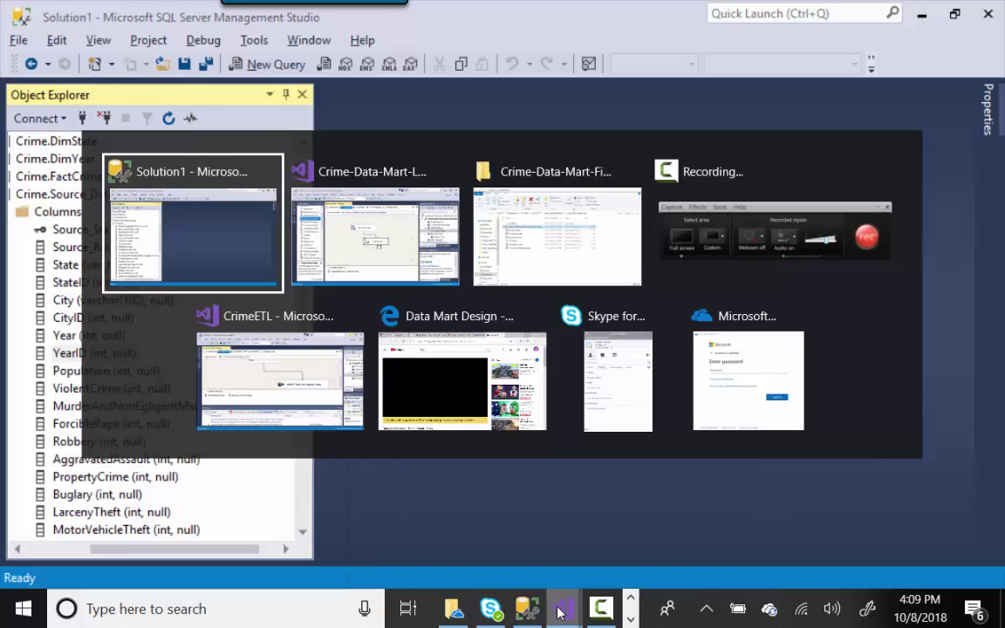
click(566, 611)
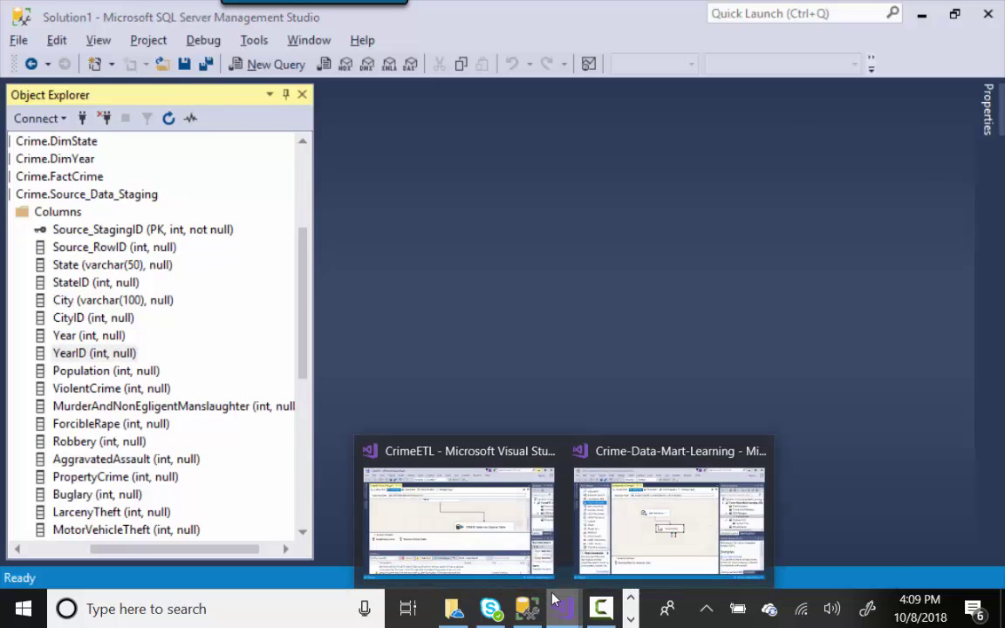
click(619, 460)
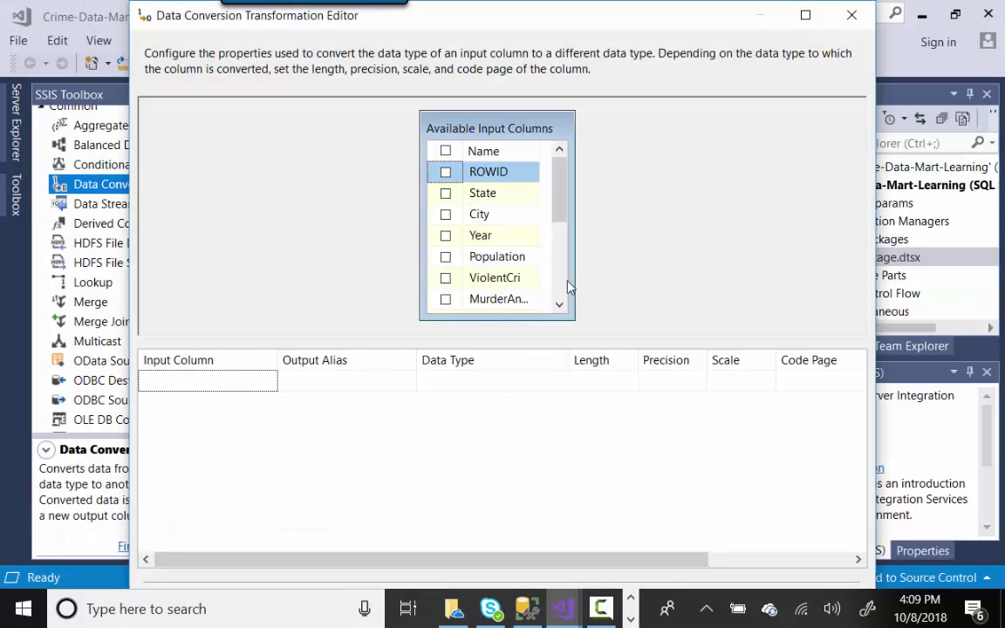
click(445, 152)
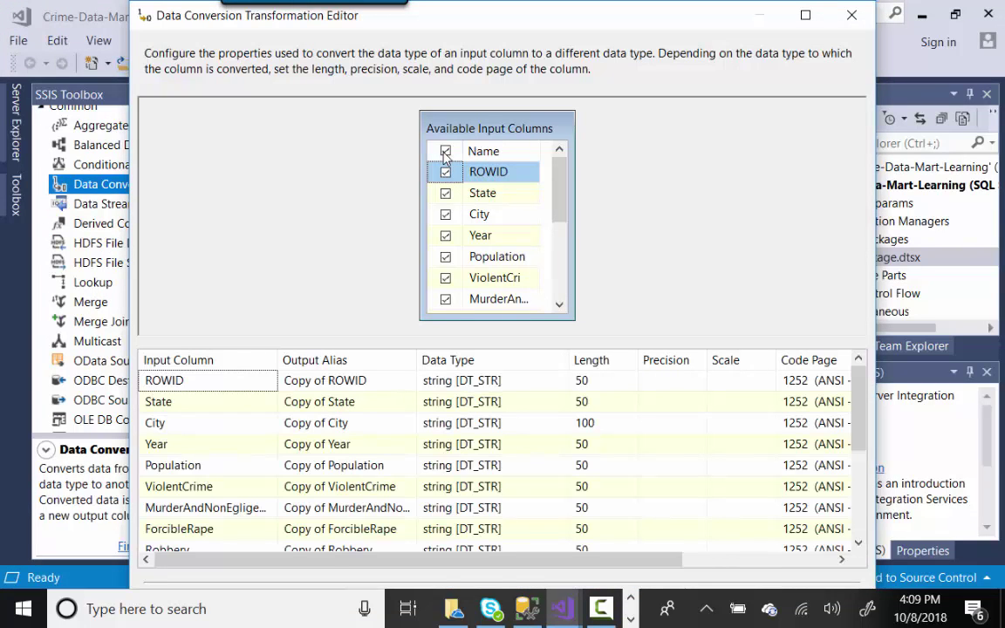
- Set the ROWID column's output alias to "Transform ROWID" and its data type to four-byte unsigned integer
click(381, 386)
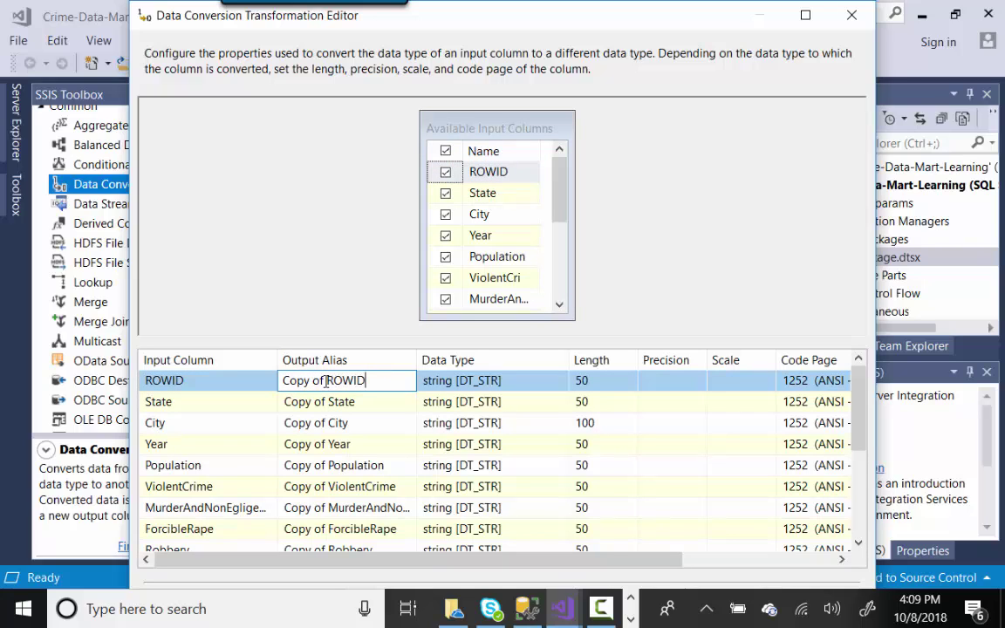
drag(327, 382, 250, 386)
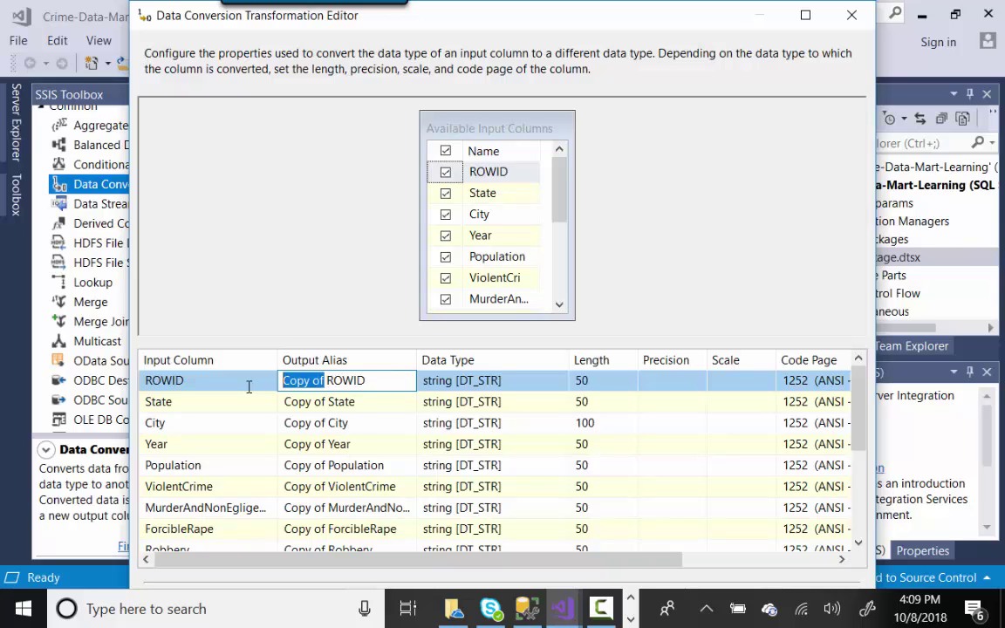
text(Transform)
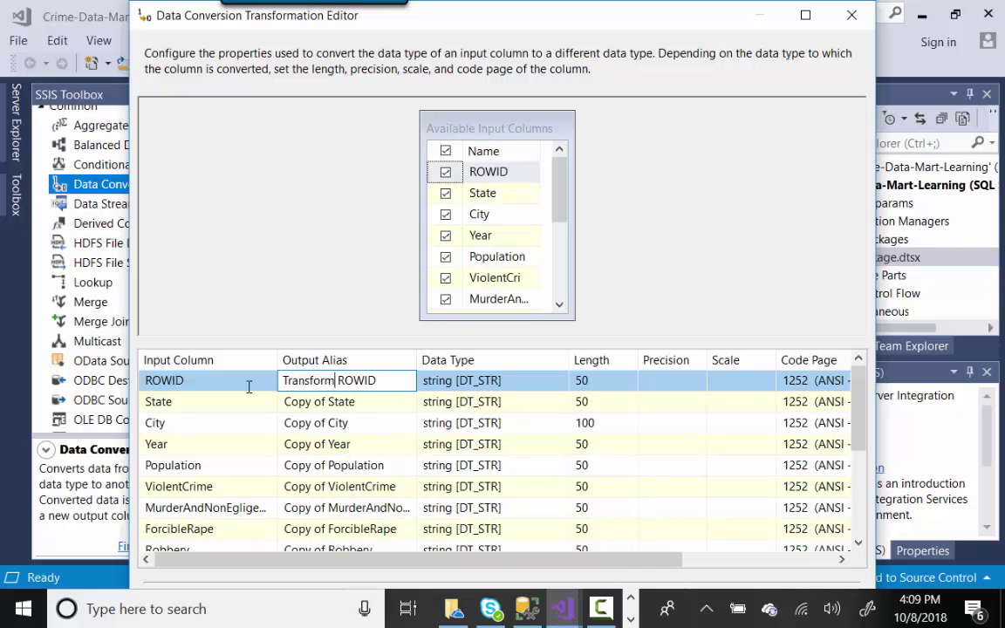
click(504, 385)
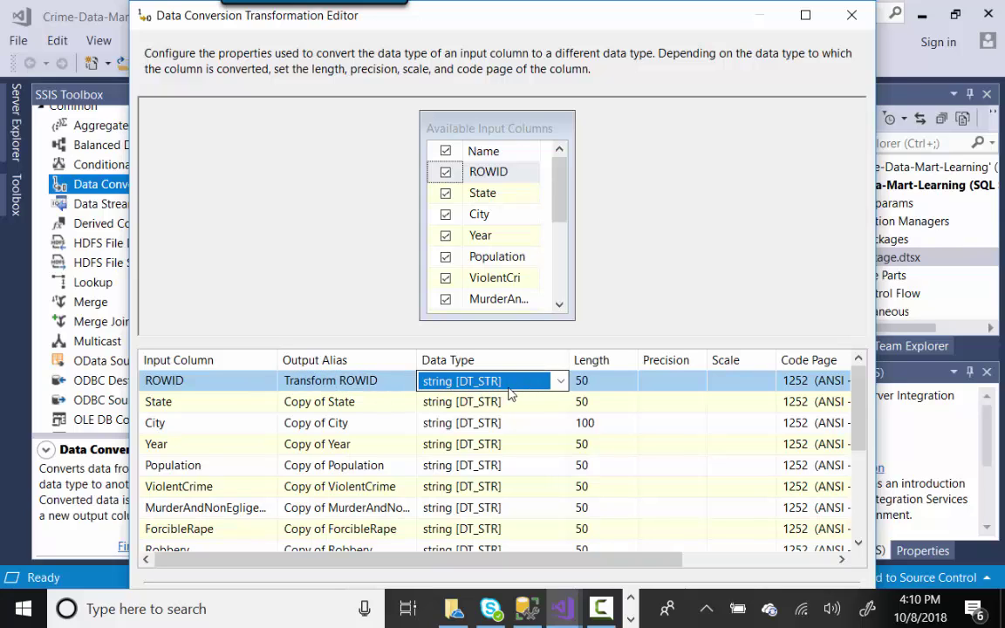
click(560, 381)
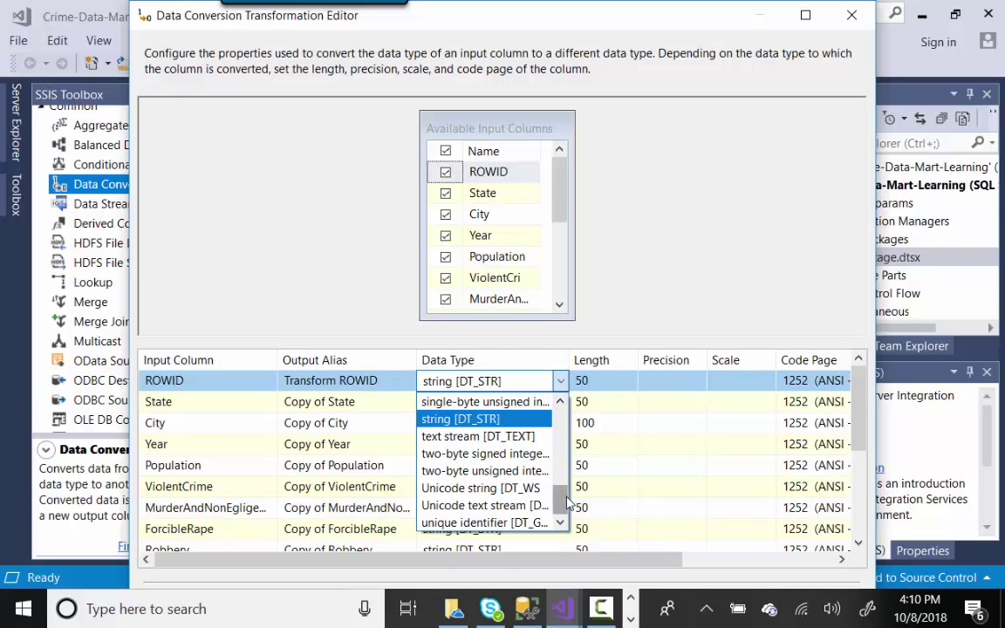
drag(567, 503, 562, 485)
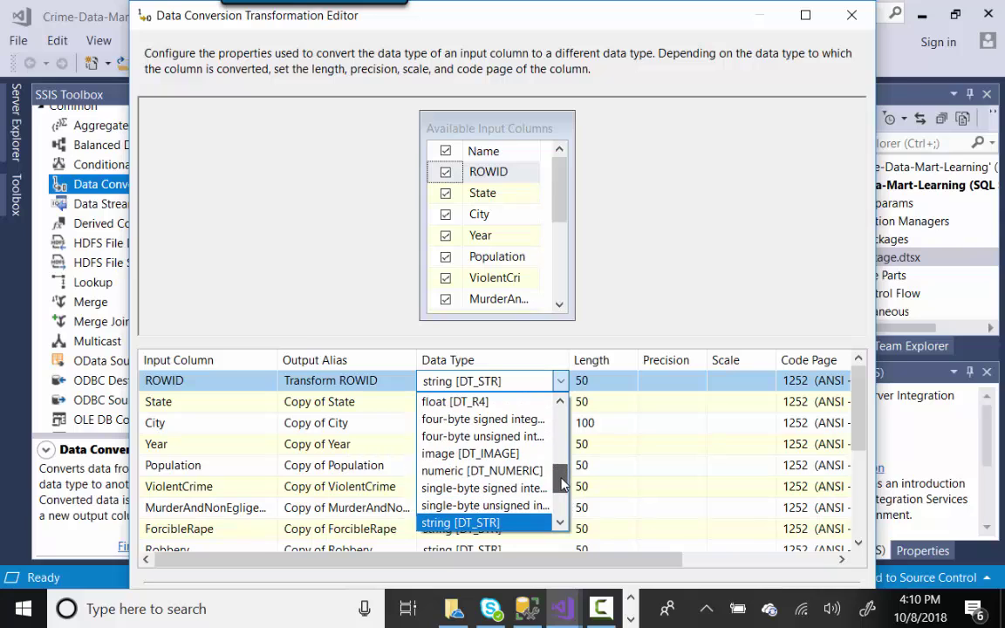
click(498, 436)
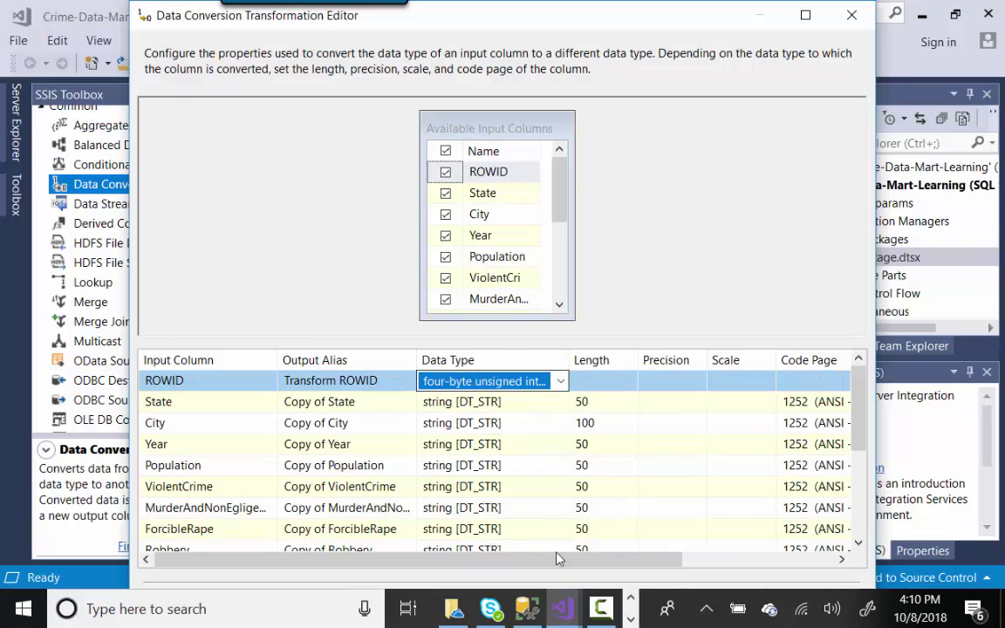
- Switch to the CrimeETL project and examine the output aliases and data types in its Data Conversion transformation
mouse_move(562, 609)
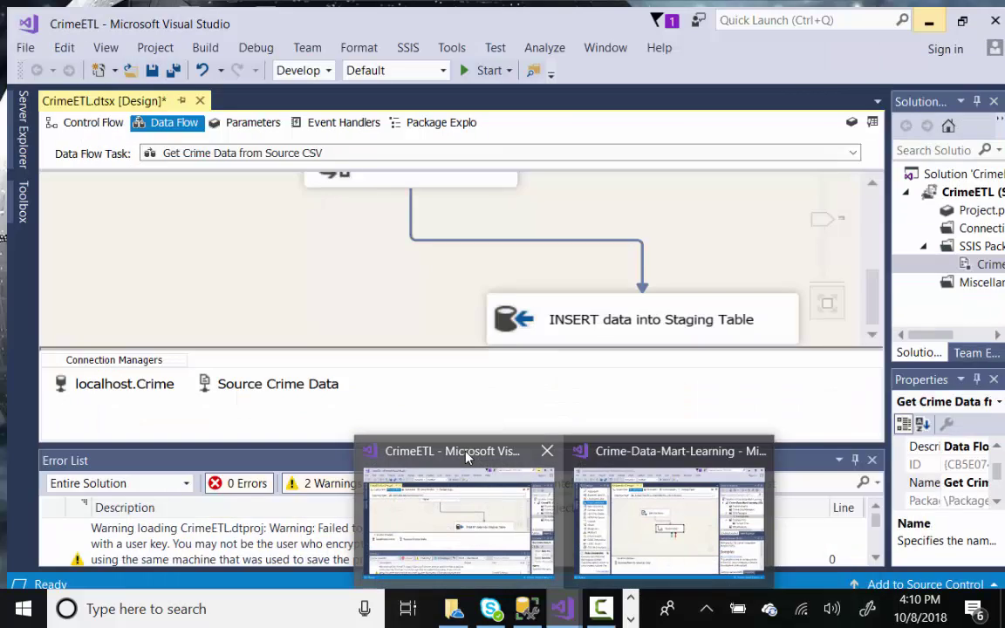
click(469, 456)
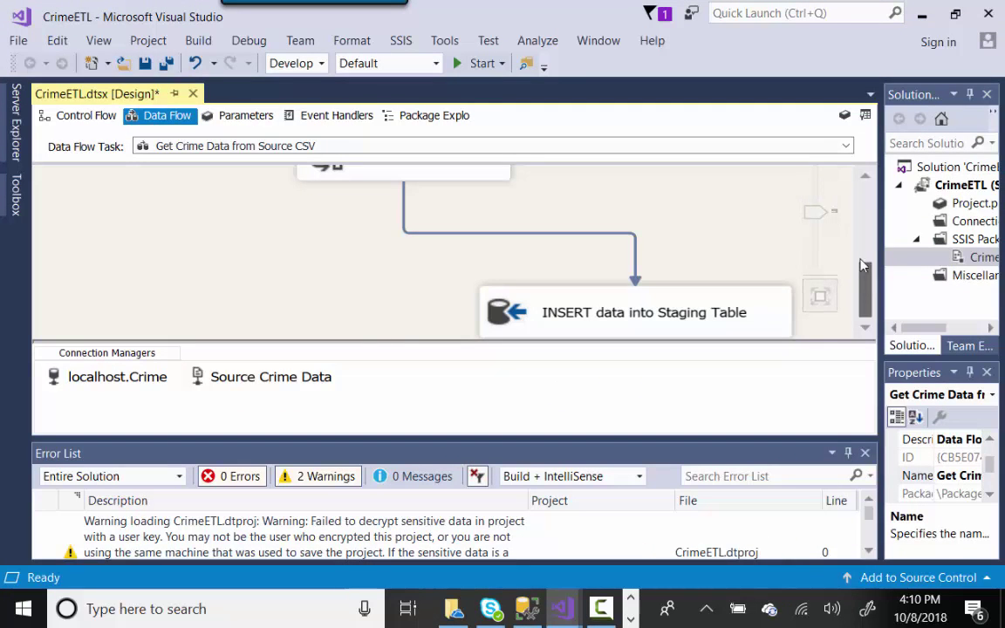
scroll(776, 257, up, 3)
double_click(428, 264)
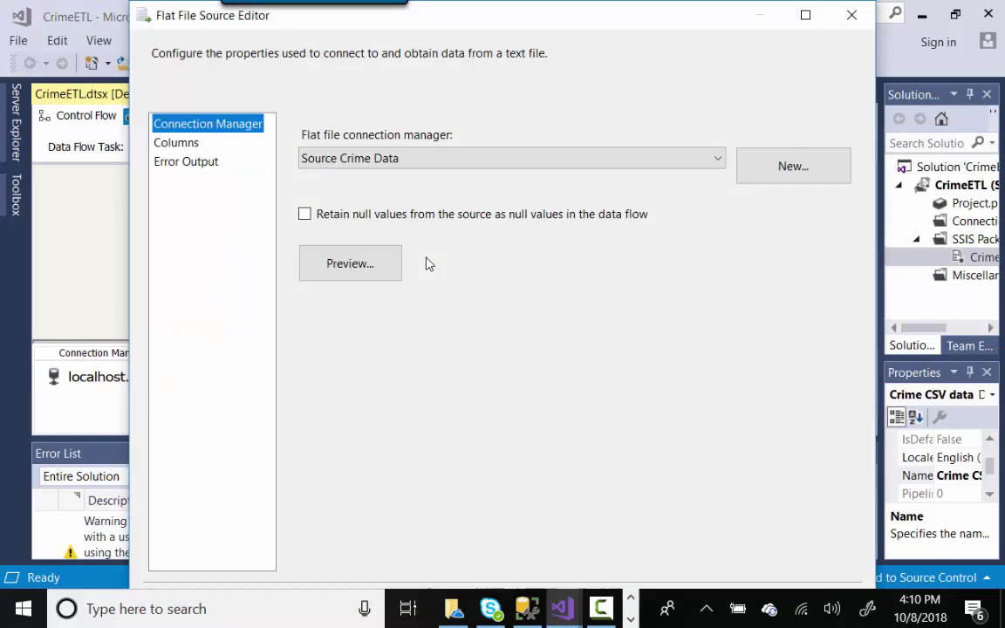
click(853, 15)
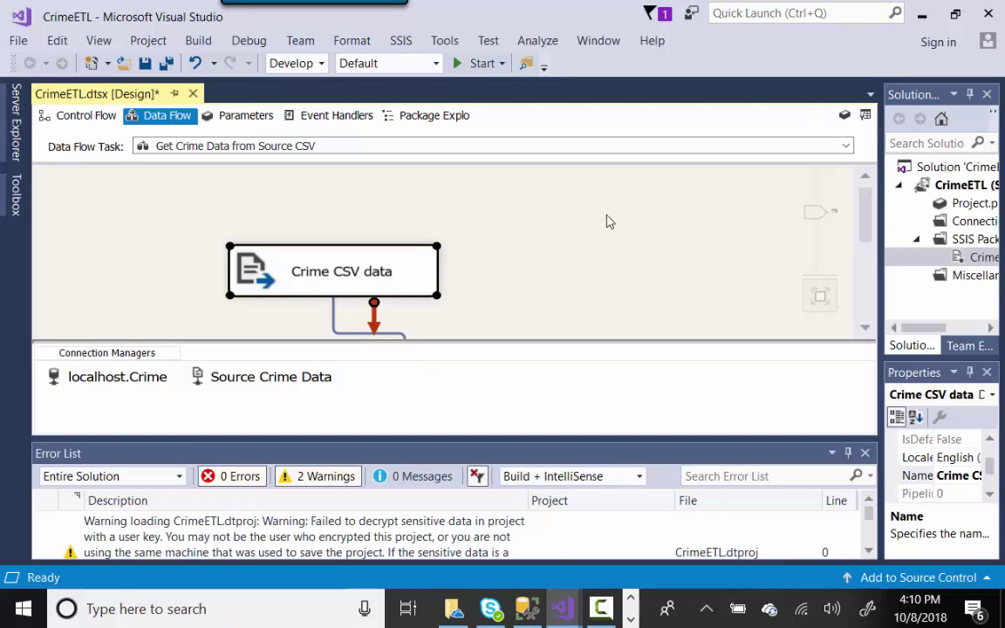
click(87, 116)
click(275, 196)
double_click(297, 191)
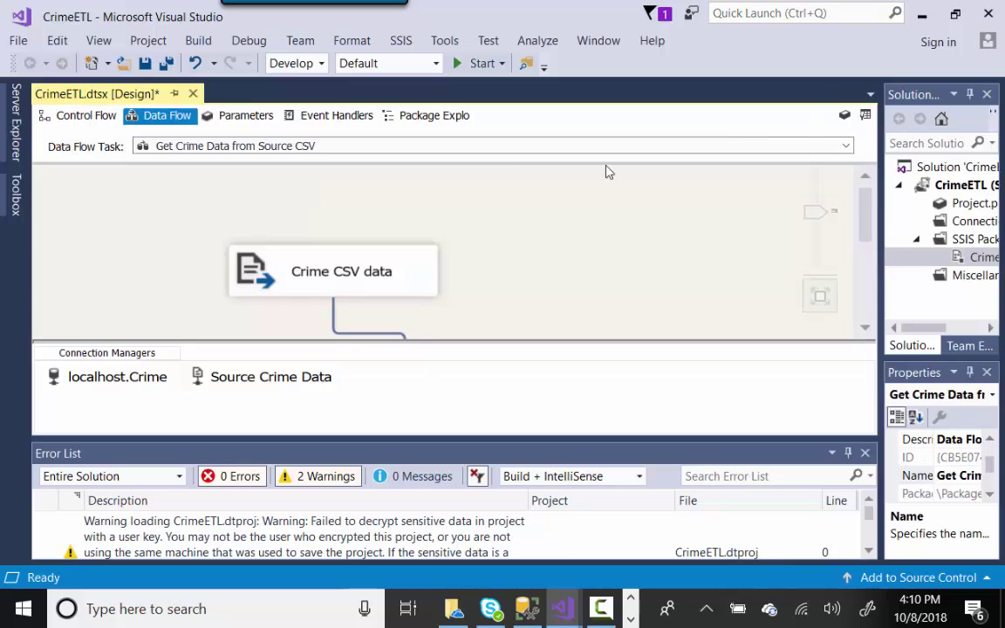
drag(862, 219, 862, 270)
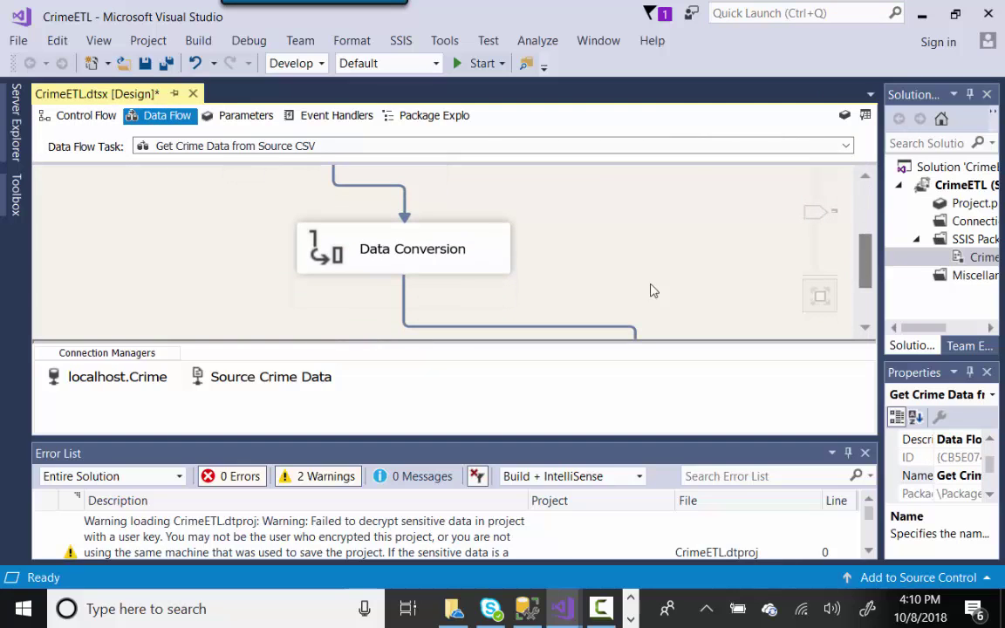
double_click(498, 267)
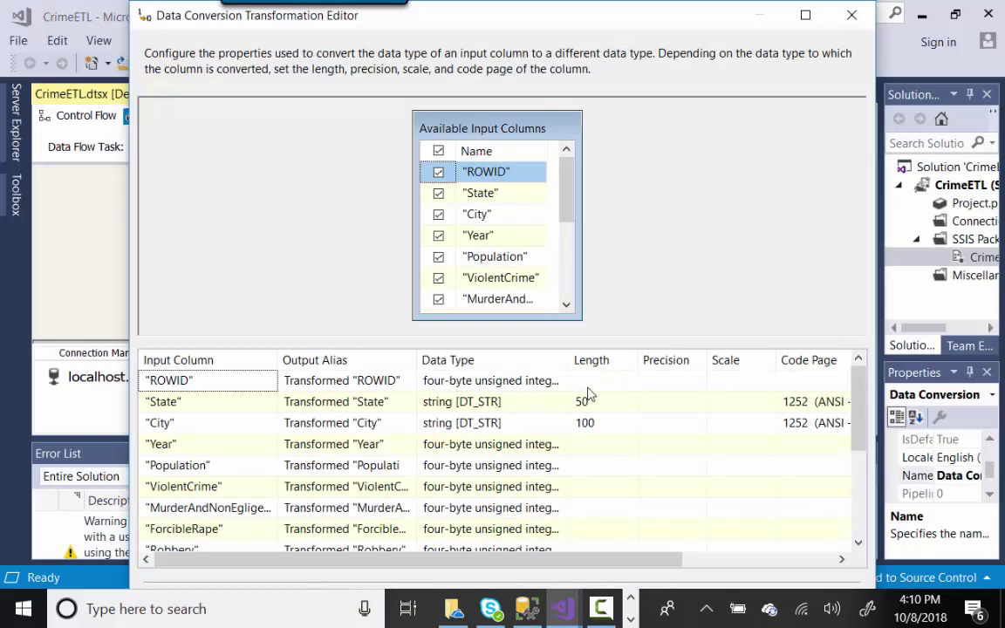
click(851, 15)
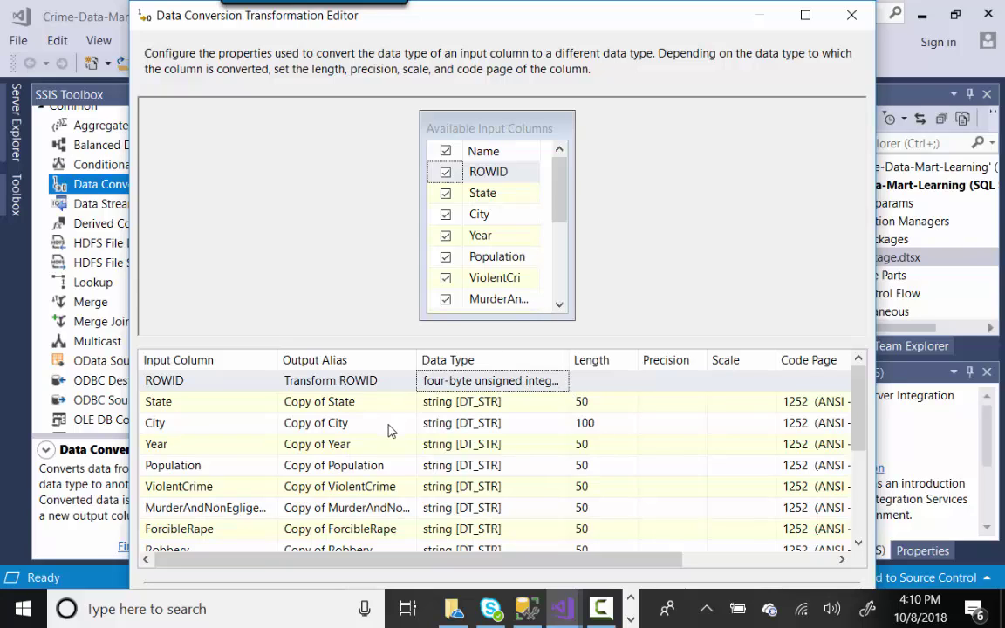
- Change the City column's output alias to "Transformed City" in the Crime-Data-Mart-Learning data conversion
click(310, 425)
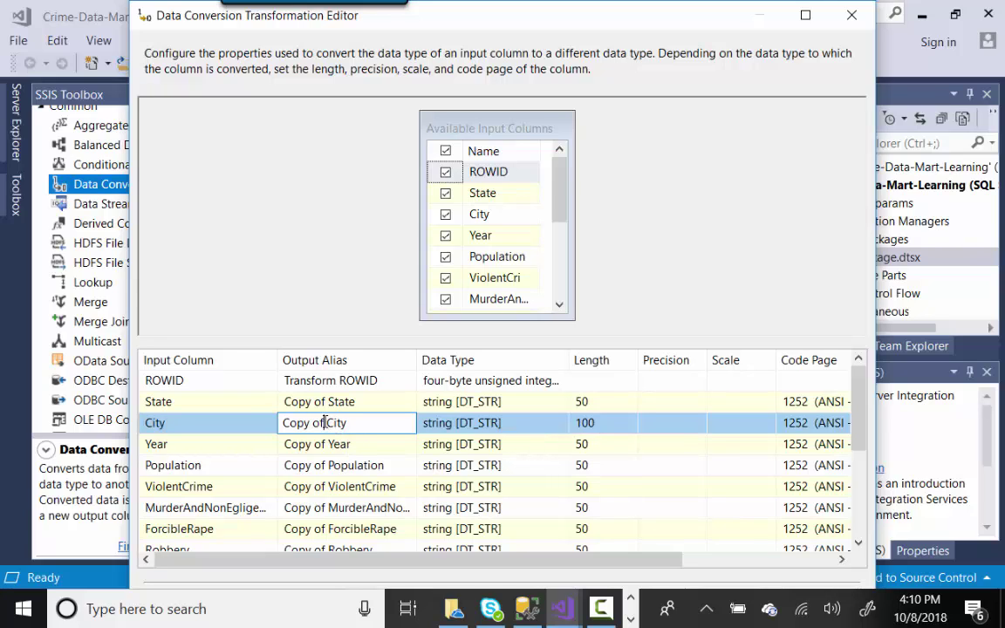
drag(324, 422, 262, 426)
text(Transforme)
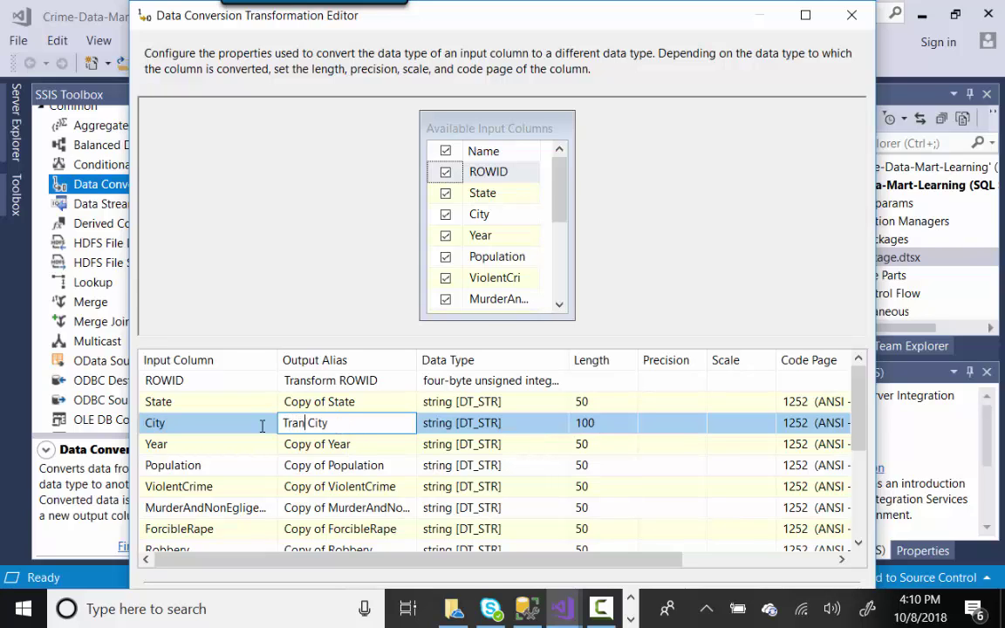
text(d)
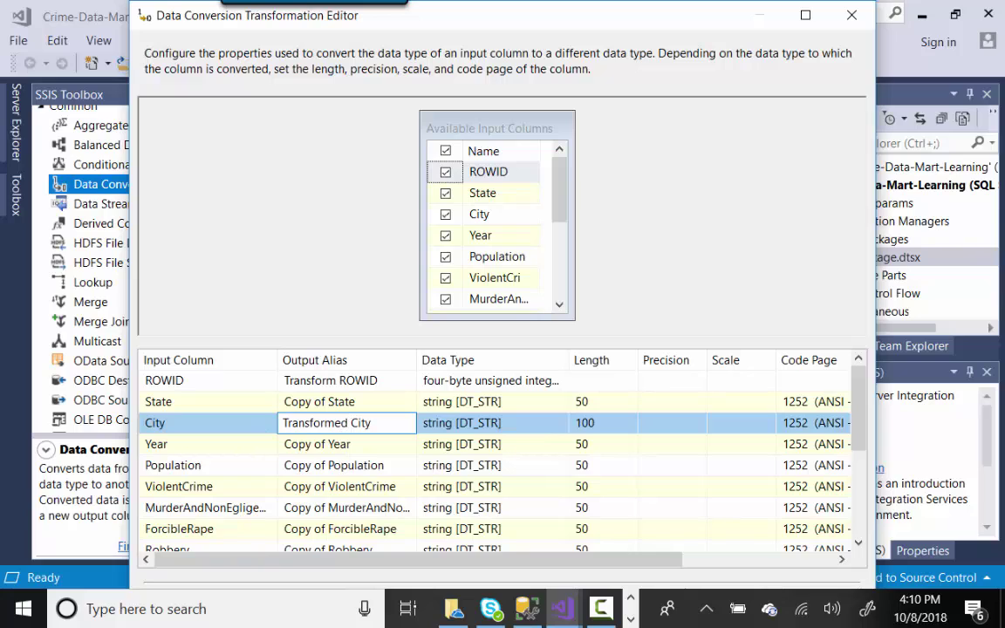
- Change the State column's output alias to "Transformed State"
click(309, 403)
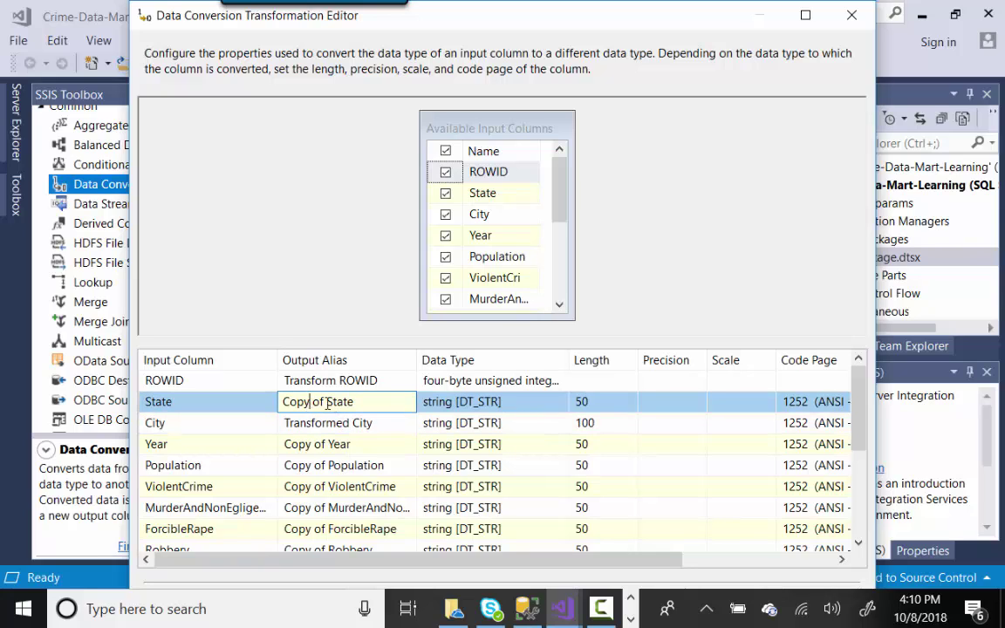
drag(324, 402, 268, 403)
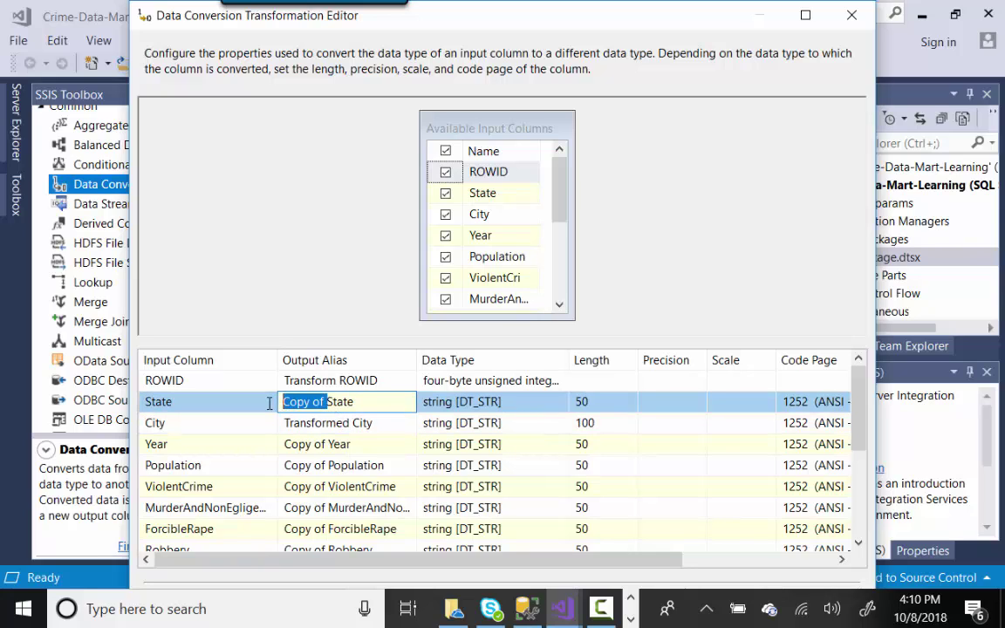
text(Tans)
key(Left)
key(Left)
key(Left)
text(ransformed)
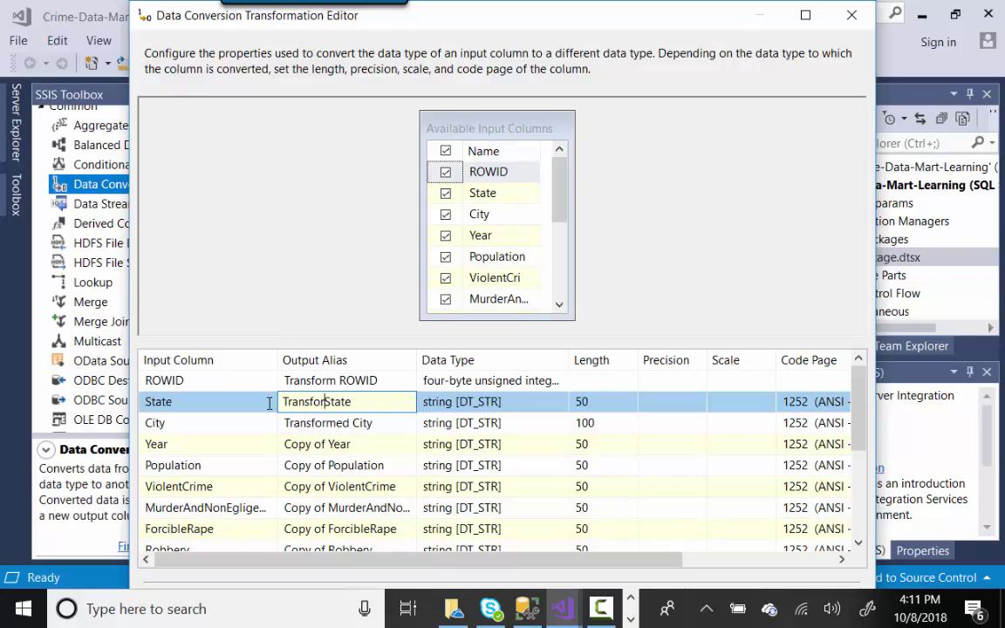
- Set the Year column's data type to four-byte unsigned integer in the data conversion
click(297, 444)
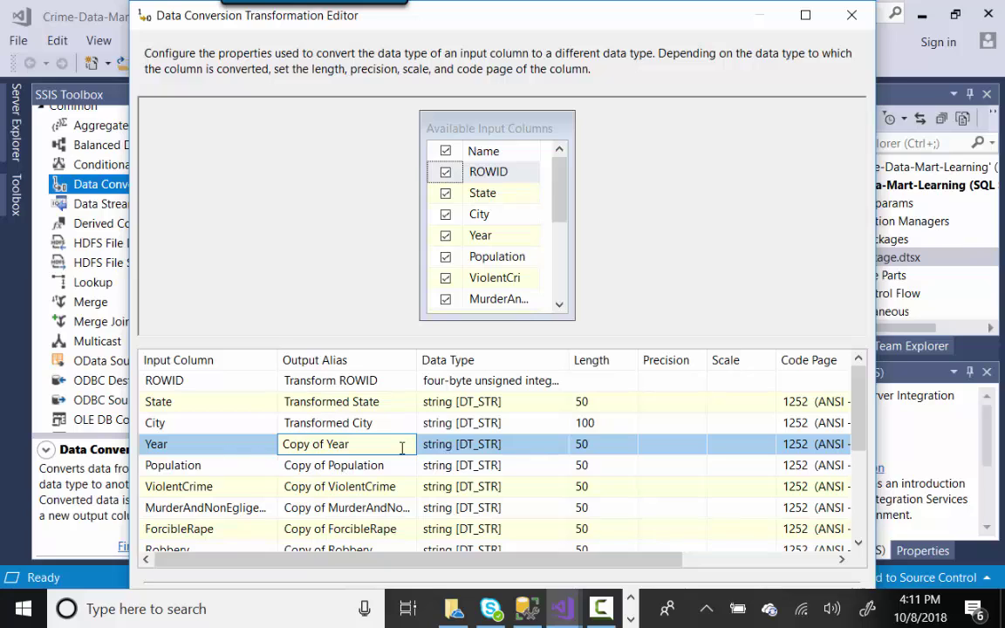
click(538, 447)
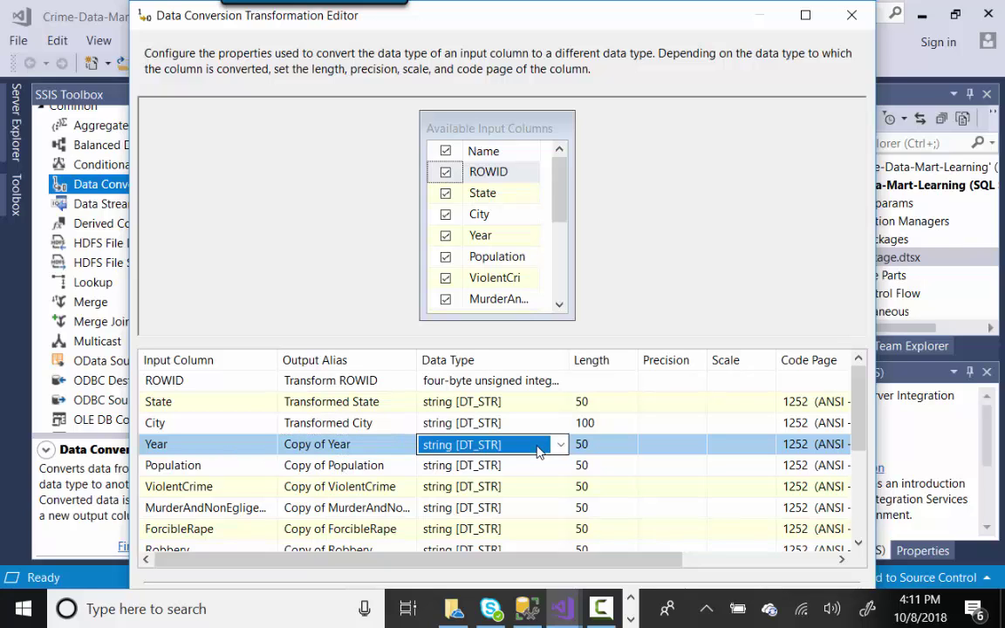
click(561, 445)
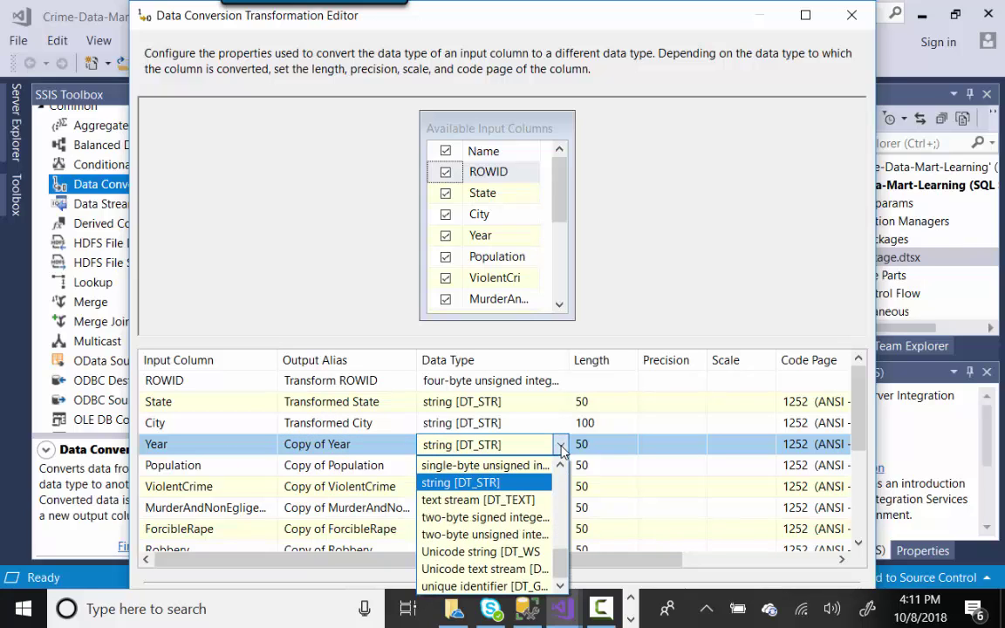
drag(563, 551, 574, 530)
scroll(565, 523, down, 1)
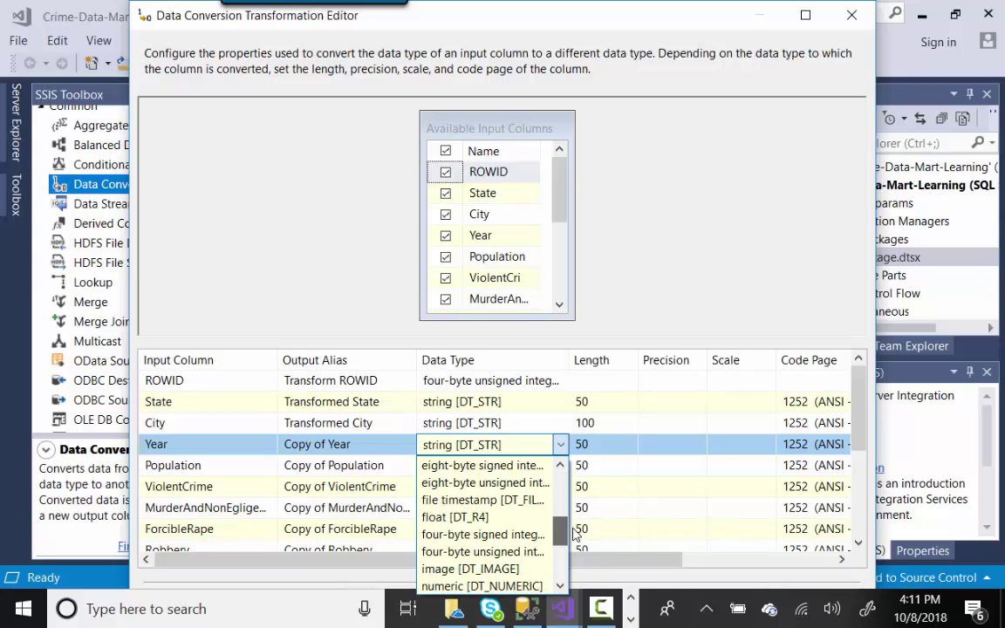
click(504, 551)
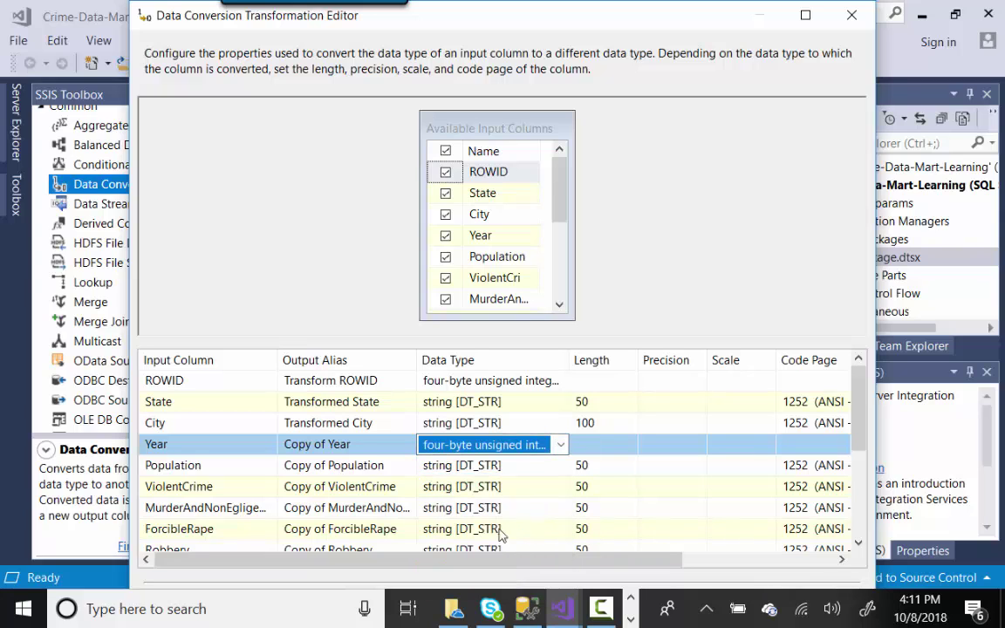
- Set the Population column's data type to four-byte unsigned integer
click(529, 467)
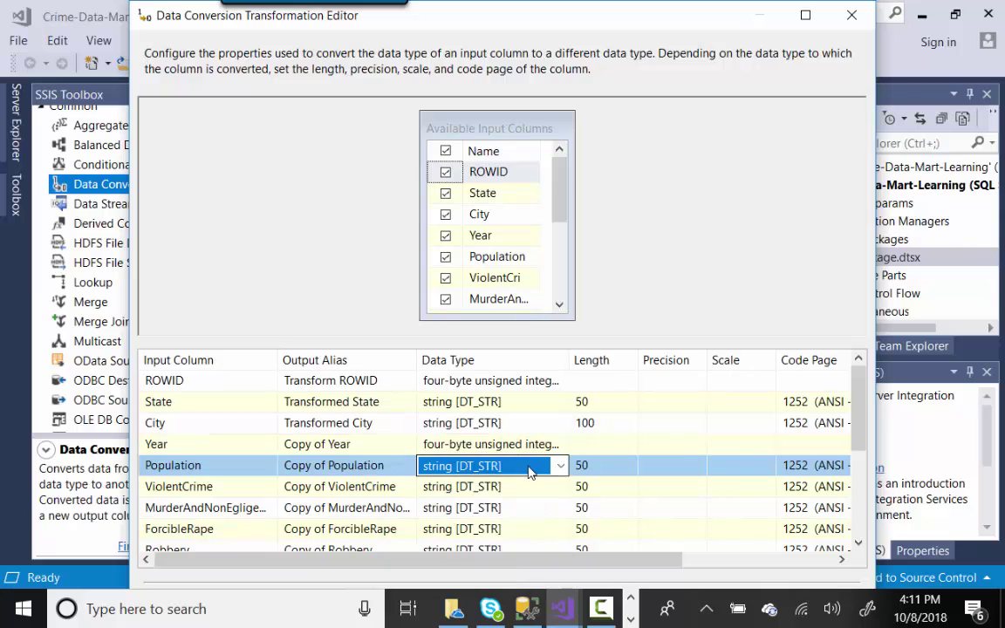
click(560, 465)
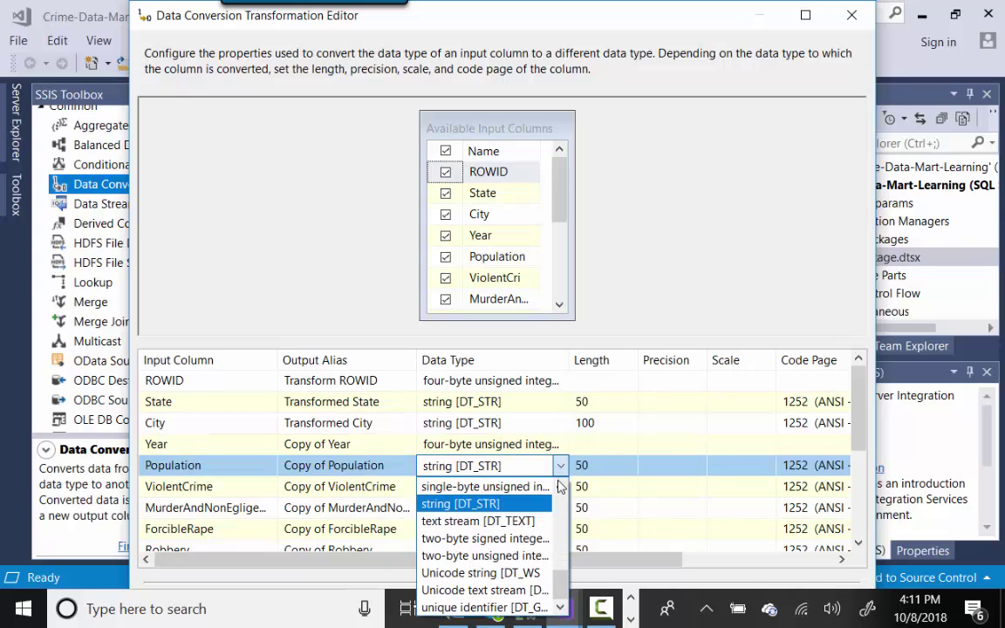
scroll(537, 535, up, 2)
click(534, 527)
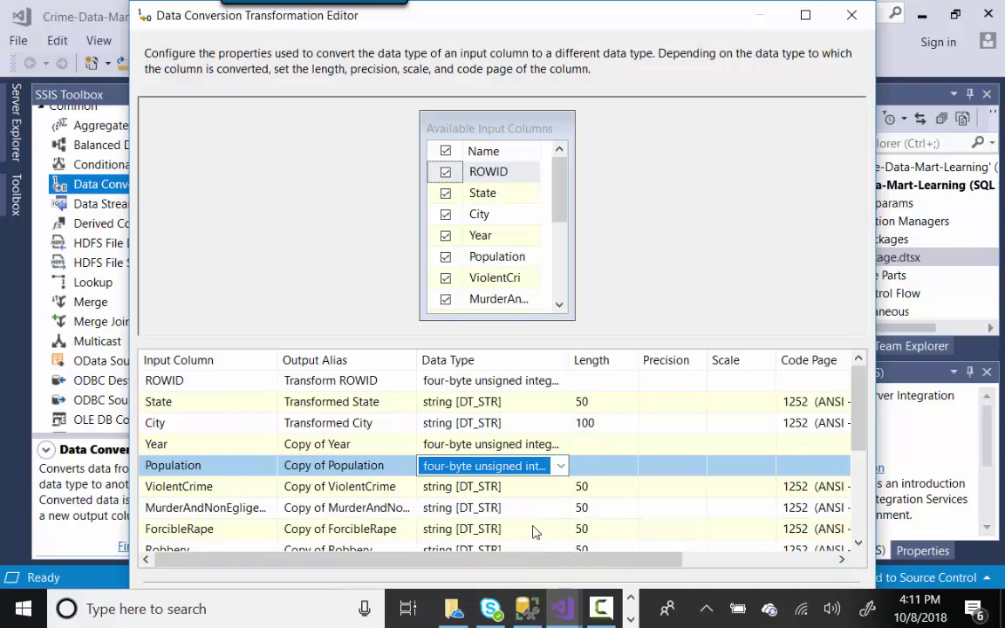
- Set the ViolentCrime column's data type to four-byte unsigned integer
click(536, 489)
scroll(862, 422, down, 2)
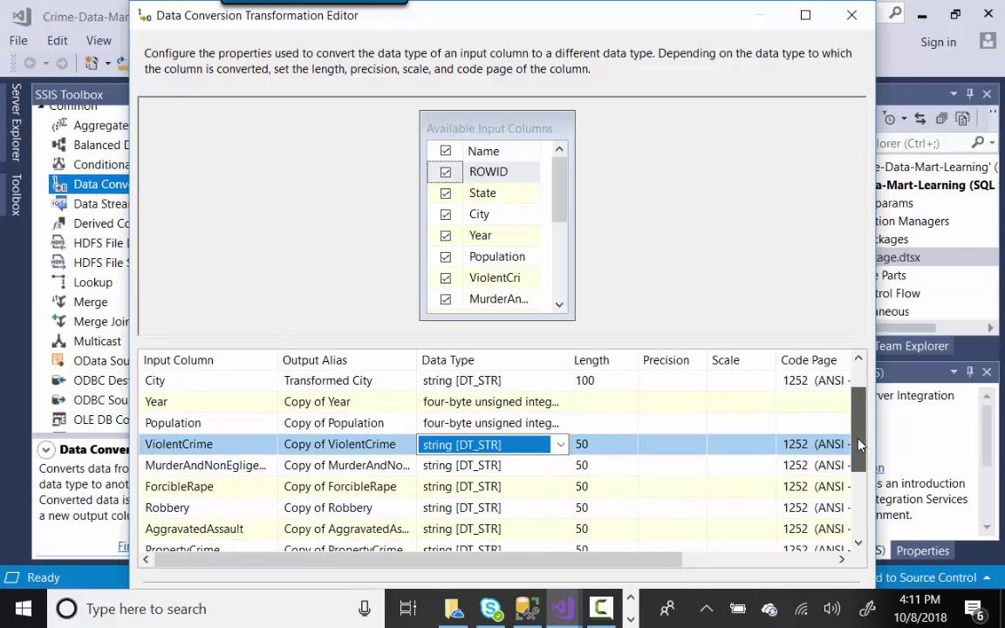
click(560, 403)
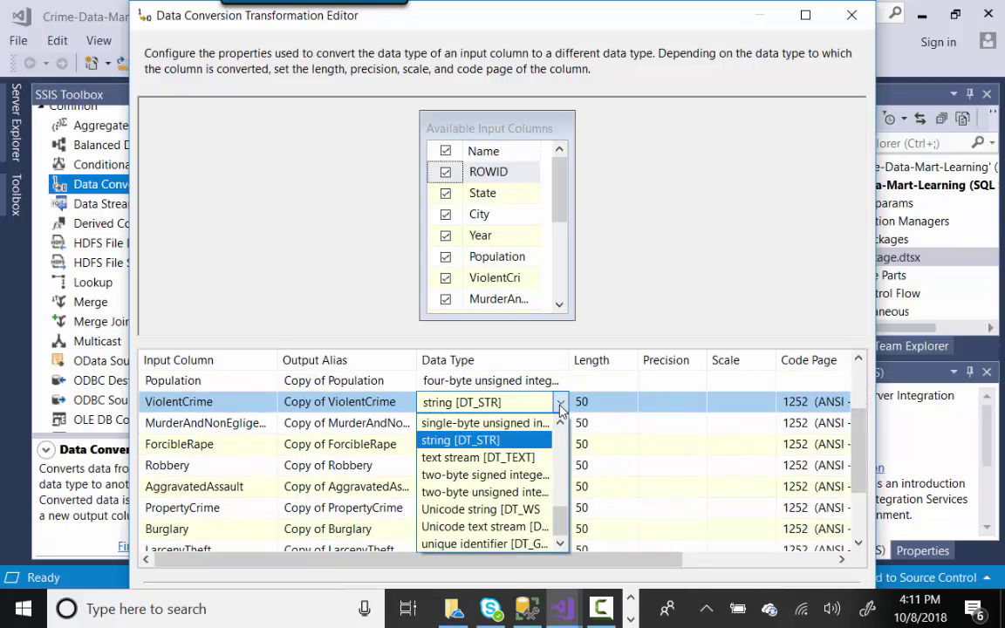
drag(562, 518, 562, 505)
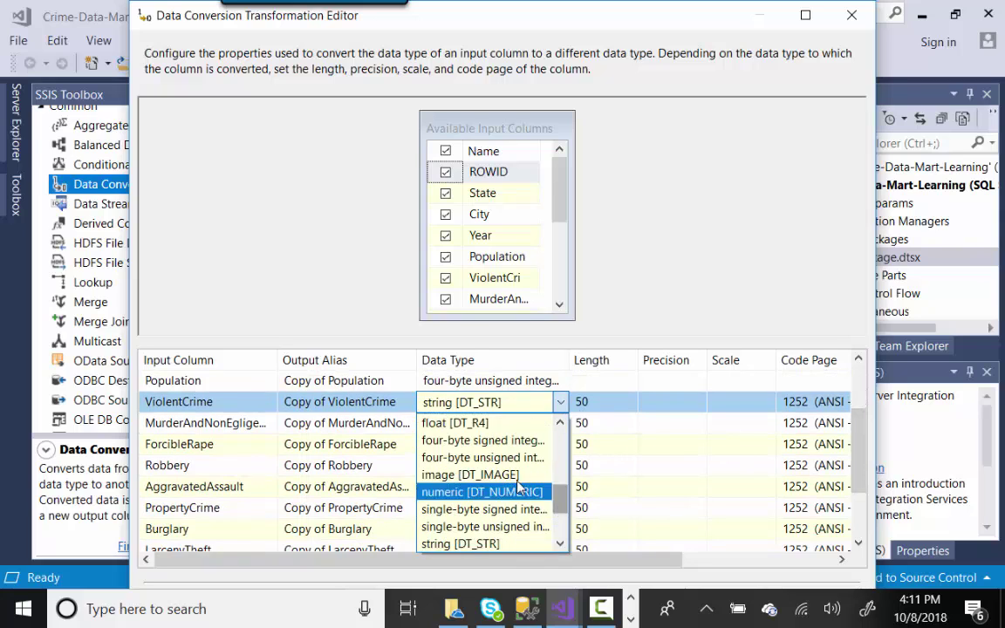
click(515, 456)
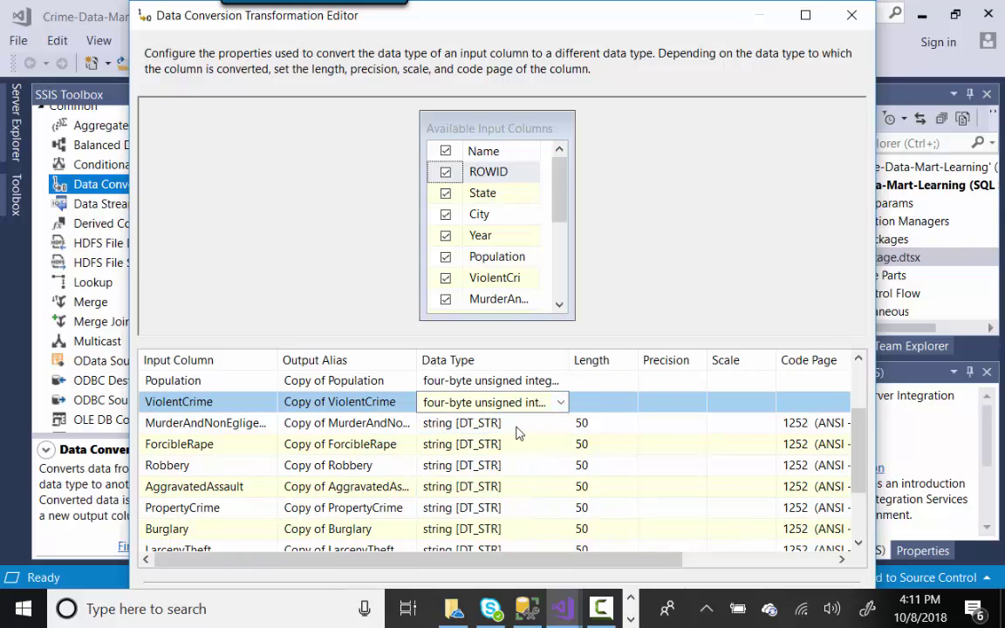
- Set the MurderAndNonEgligentManslaughter column's data type to four-byte unsigned integer
click(558, 427)
click(561, 427)
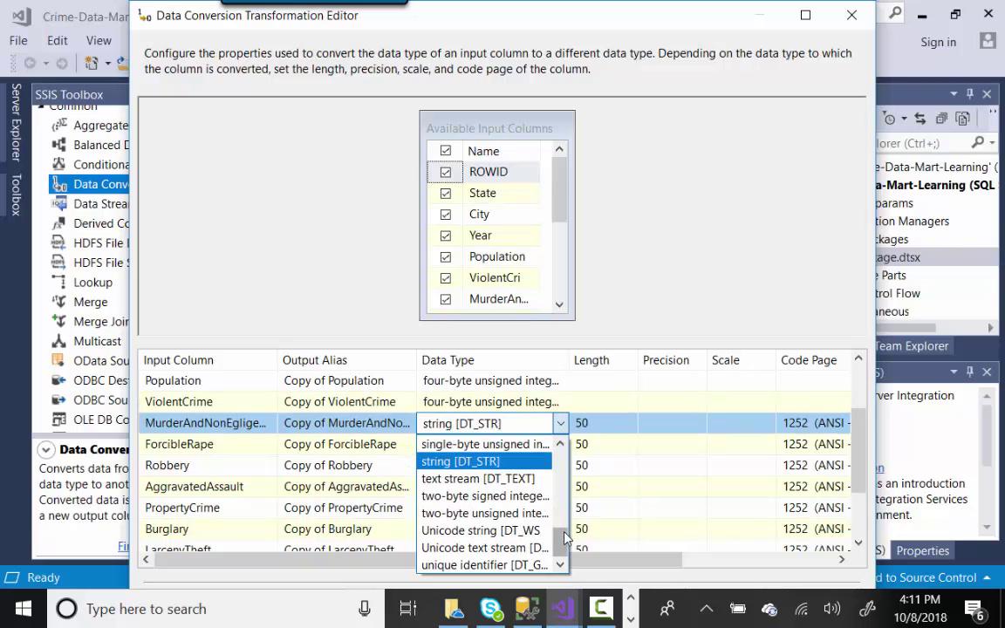
drag(566, 550, 560, 532)
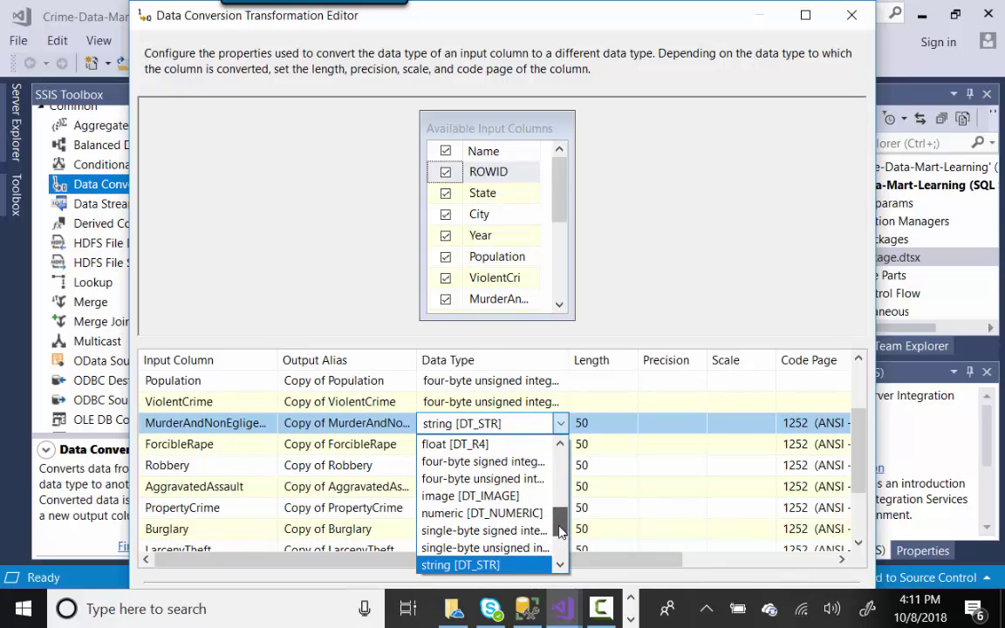
click(523, 479)
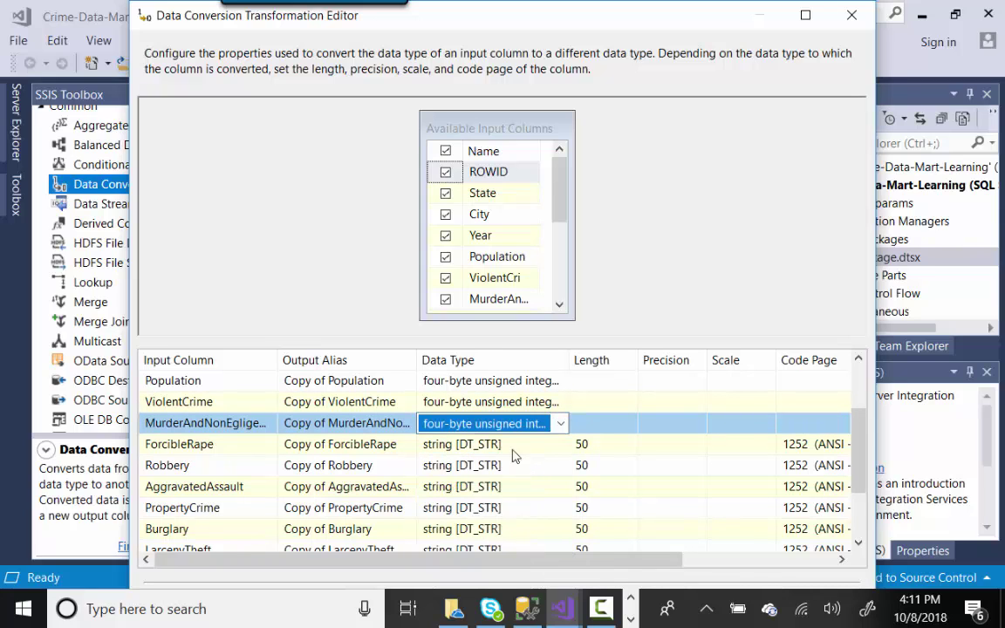
- Set the ForcibleRape column's data type to four-byte unsigned integer
click(530, 450)
click(560, 445)
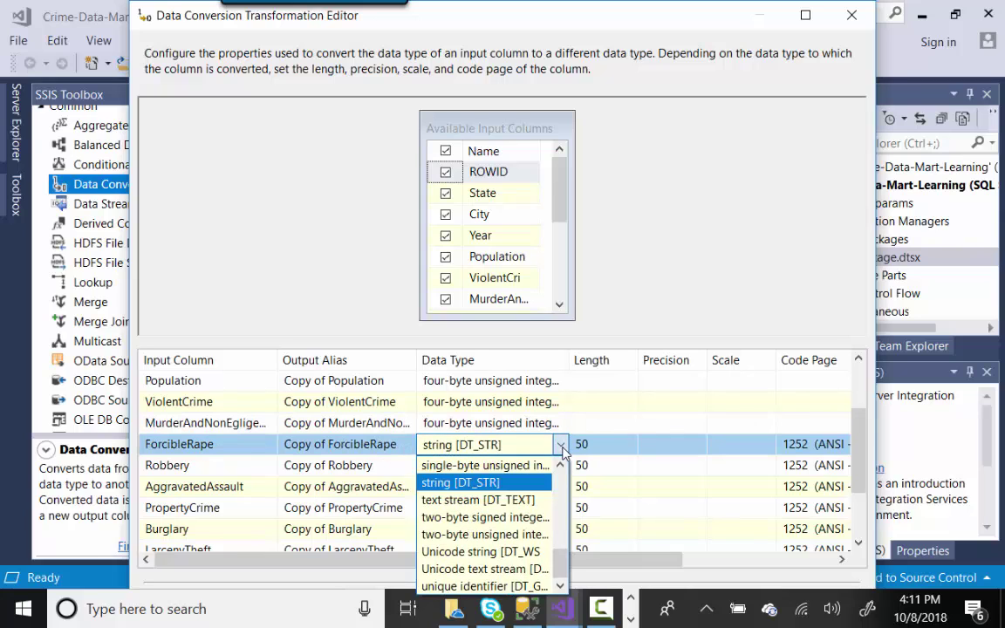
drag(563, 568, 560, 547)
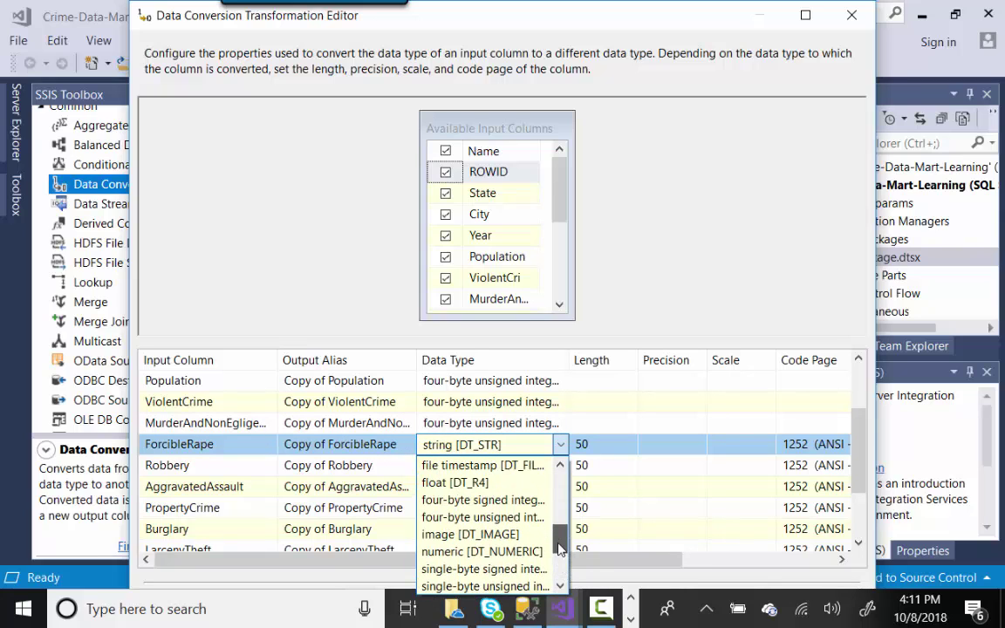
click(502, 517)
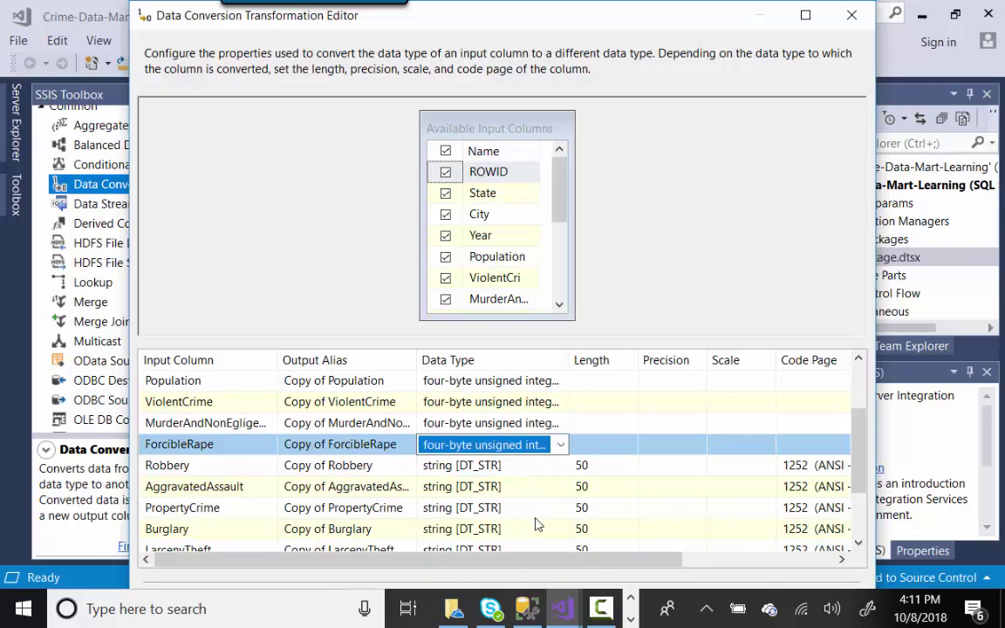
- Return from SQL Server Management Studio to the data conversion and set the Robbery column's data type to four-byte unsigned integer
click(523, 464)
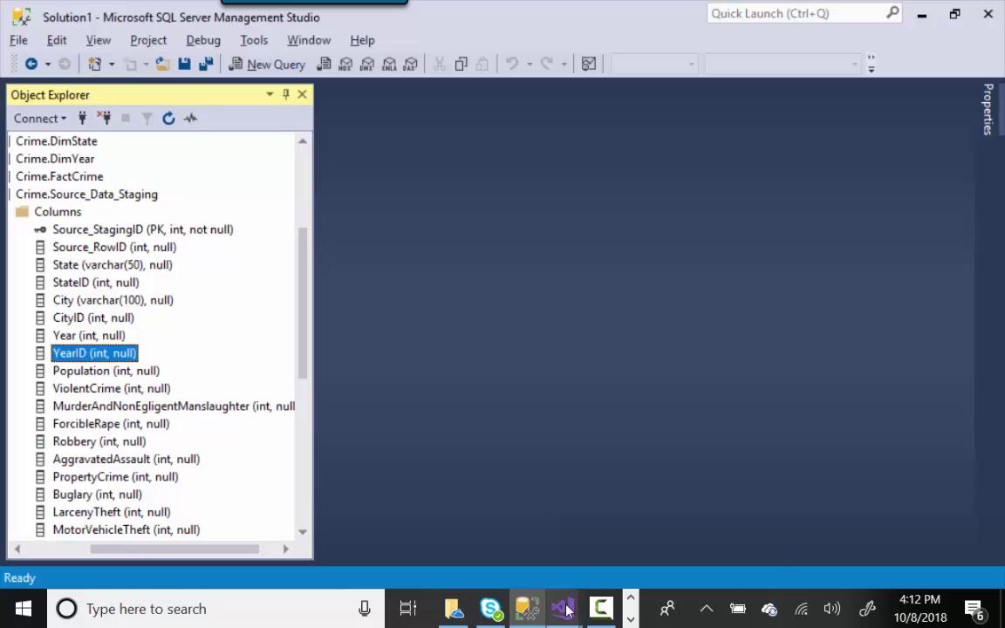
mouse_move(567, 610)
key(alt+Tab)
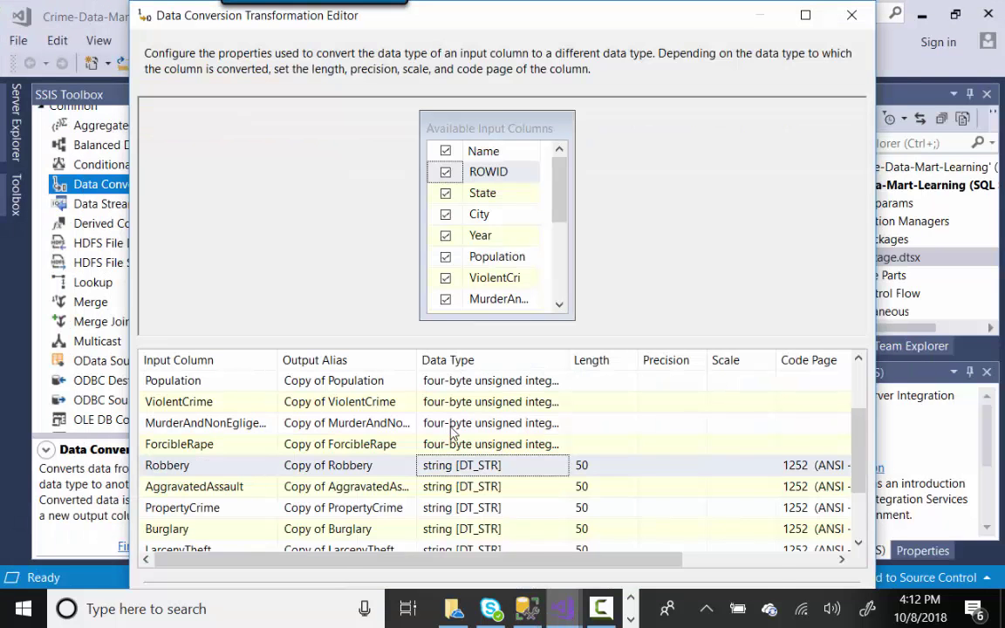
click(550, 469)
click(558, 467)
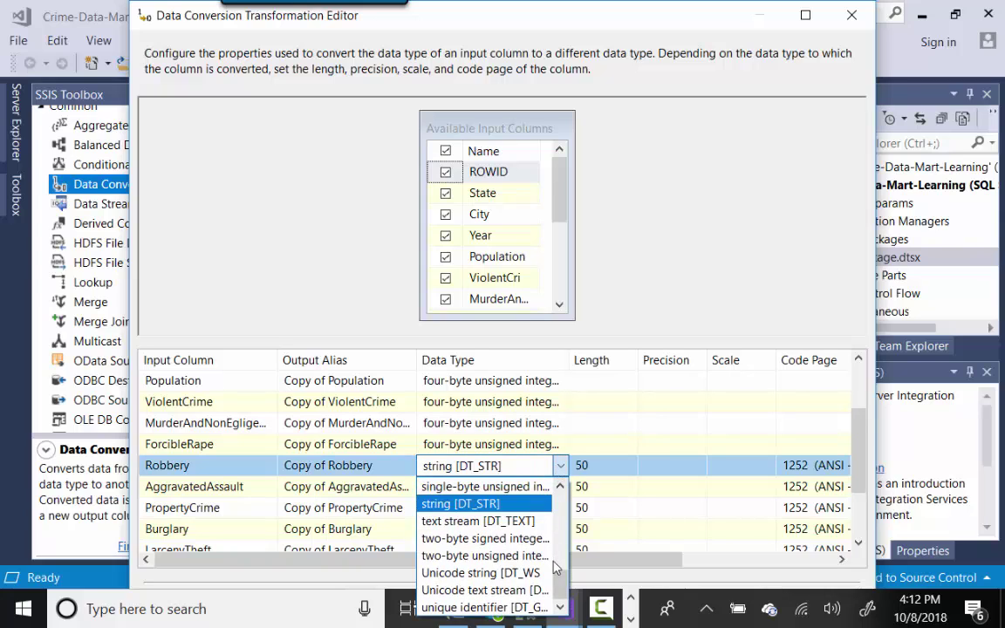
scroll(561, 569, up, 1)
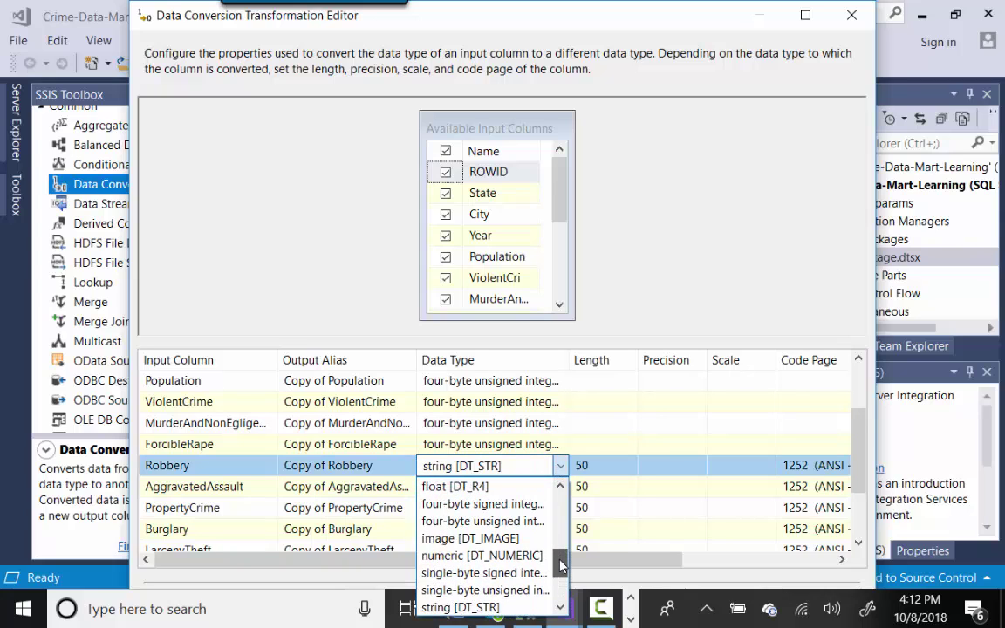
click(515, 521)
- Set the AggravatedAssault column's data type to four-byte unsigned integer
click(534, 486)
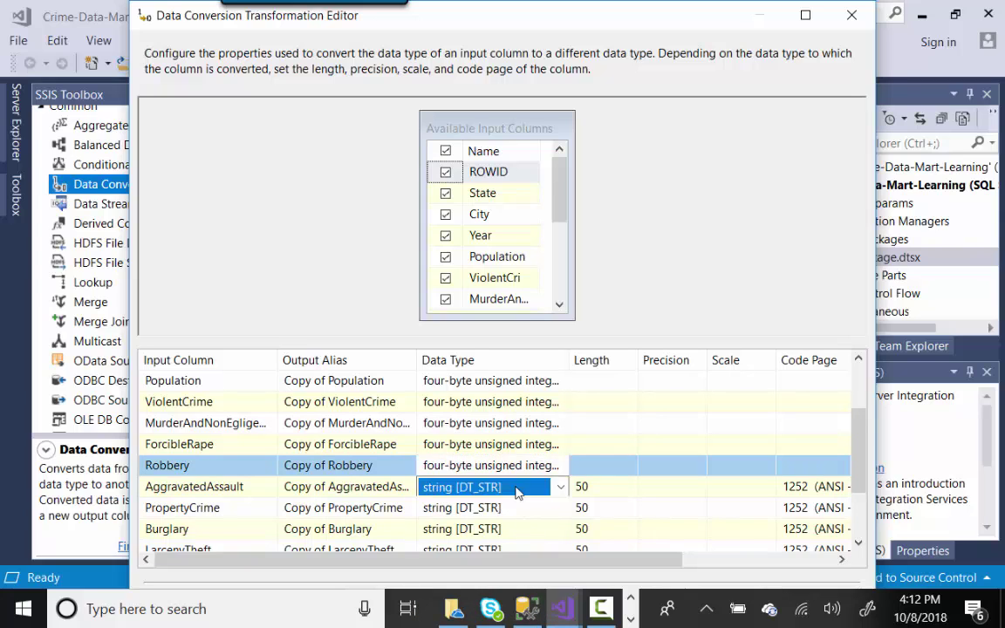
click(560, 487)
drag(560, 456, 561, 430)
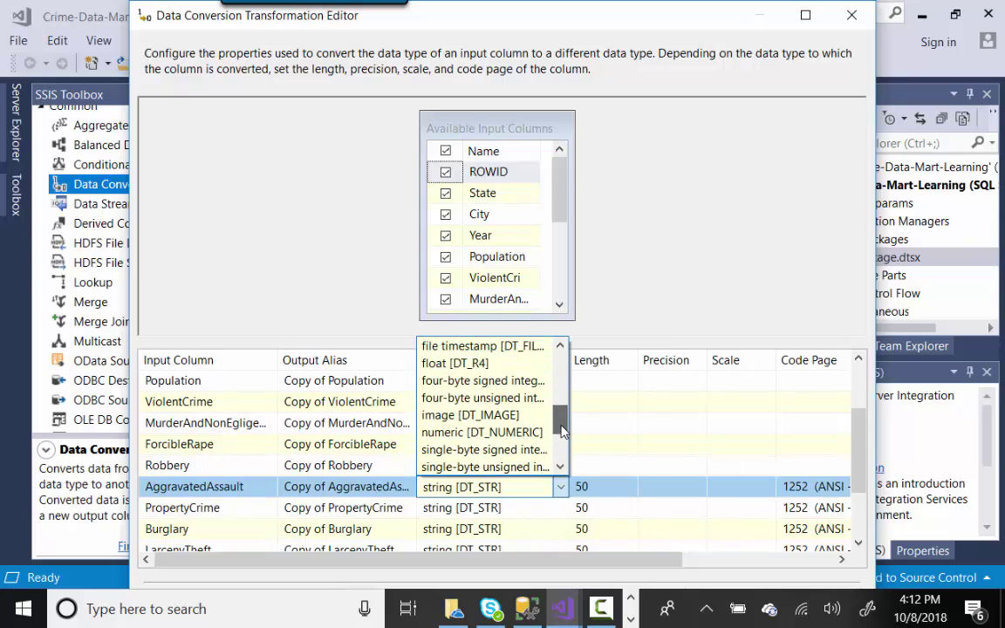
click(523, 398)
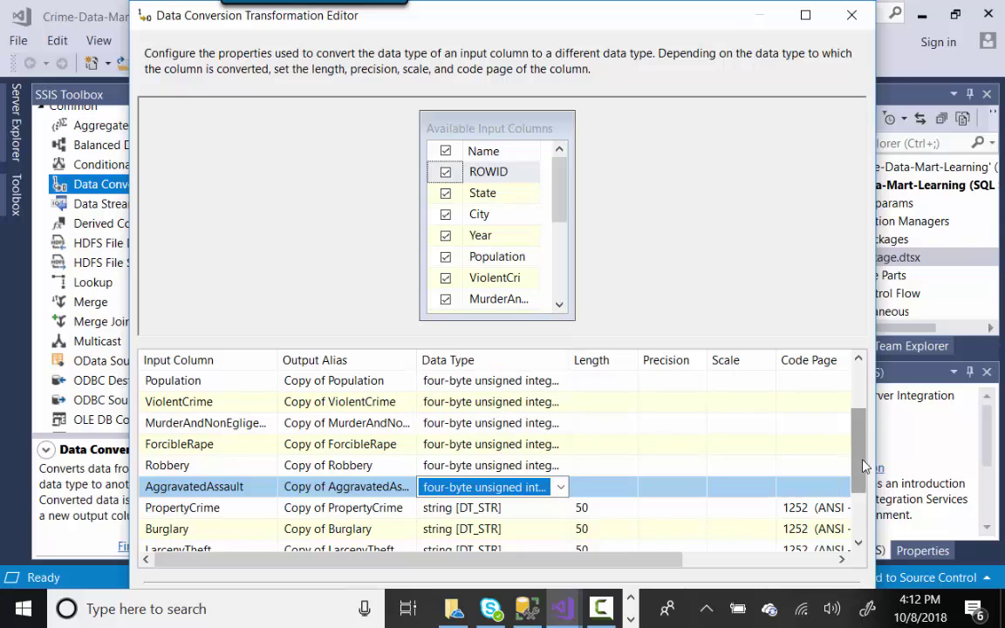
- Set the PropertyCrime column's data type to four-byte unsigned integer
drag(858, 434, 858, 483)
click(541, 445)
click(558, 445)
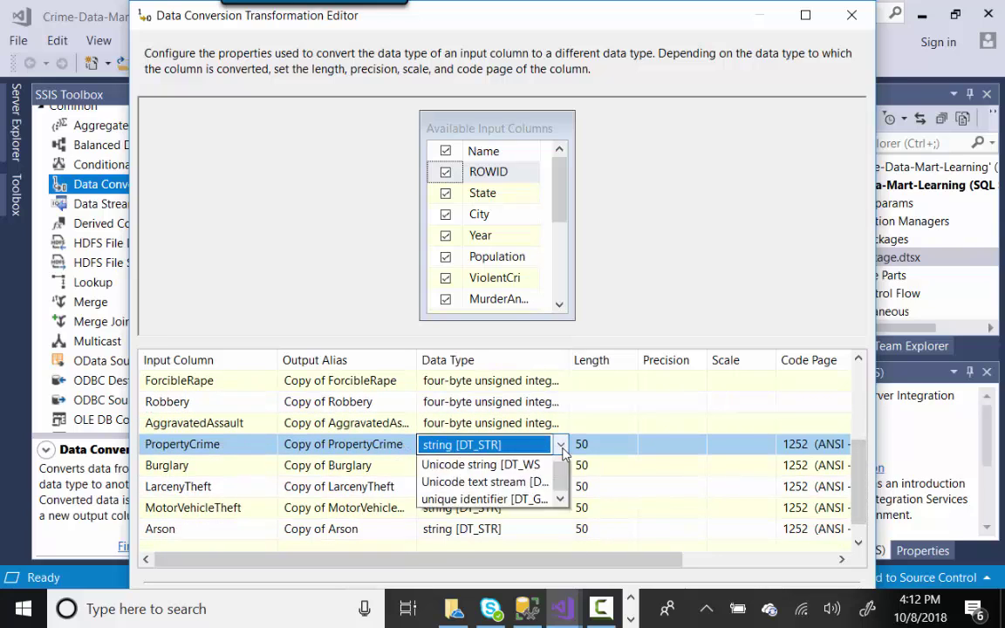
scroll(561, 558, up, 2)
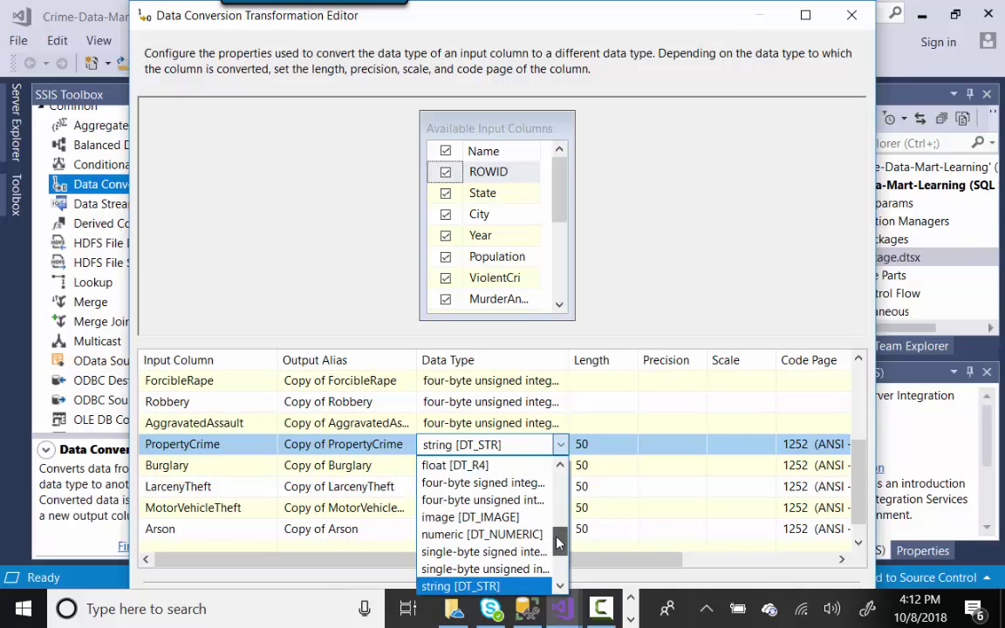
click(534, 501)
- Set the Burglary column's data type to four-byte unsigned integer
click(523, 465)
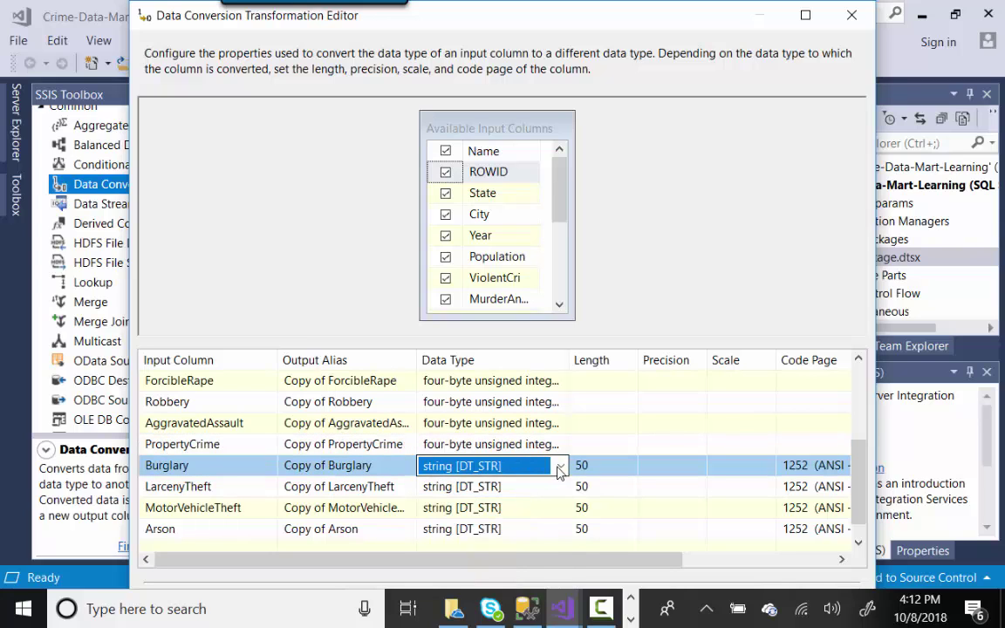
click(560, 465)
scroll(564, 578, up, 2)
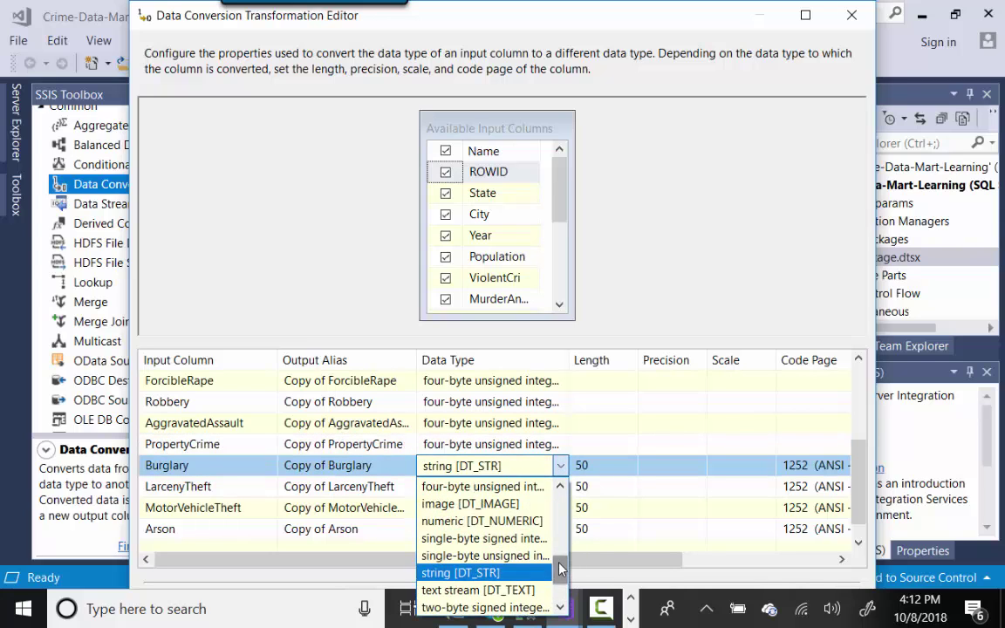
scroll(564, 565, up, 1)
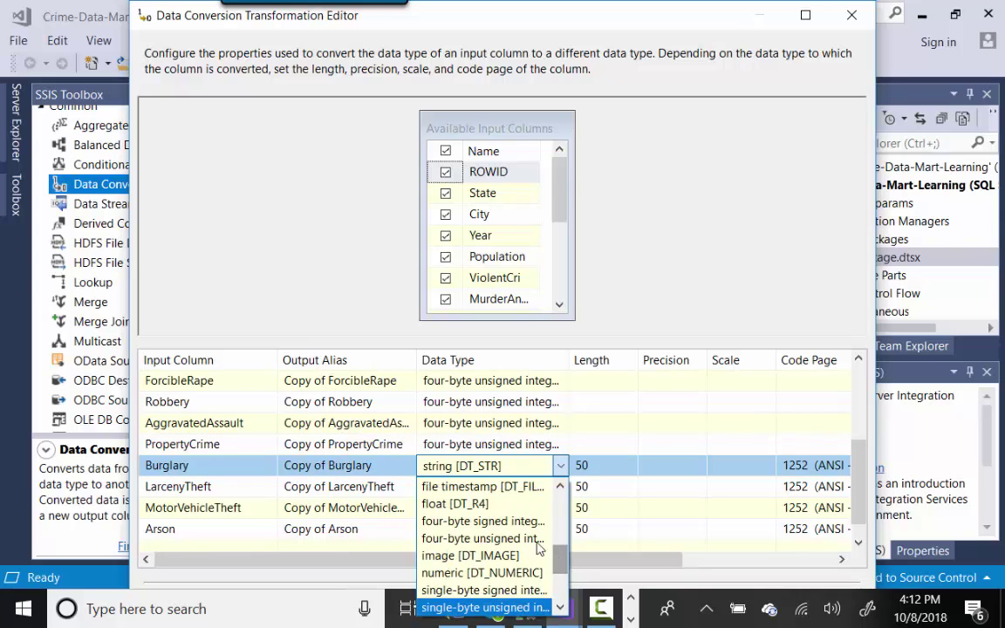
click(493, 520)
- Set the LarcenyTheft column's data type to four-byte unsigned integer
click(523, 496)
click(560, 487)
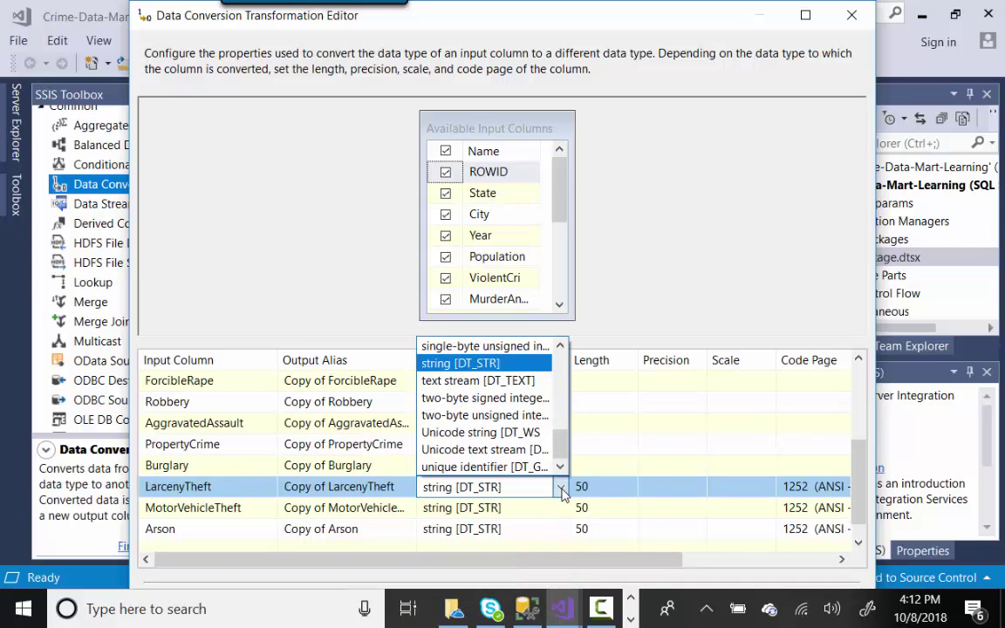
scroll(561, 439, up, 2)
scroll(561, 439, up, 1)
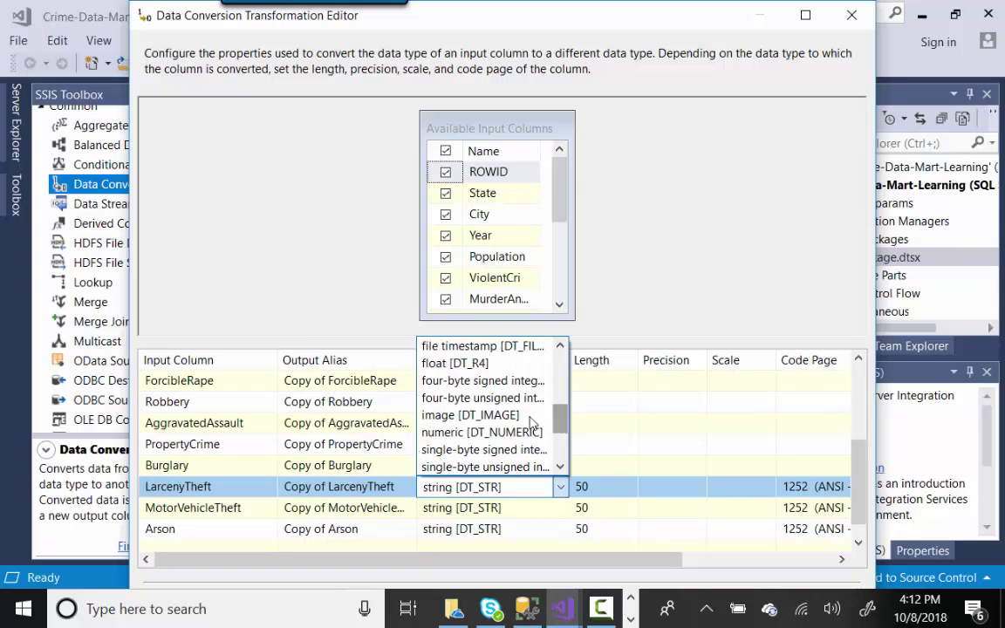
click(519, 406)
- Set the MotorVehicleTheft column's data type to four-byte unsigned integer
click(503, 509)
click(560, 508)
scroll(561, 462, up, 2)
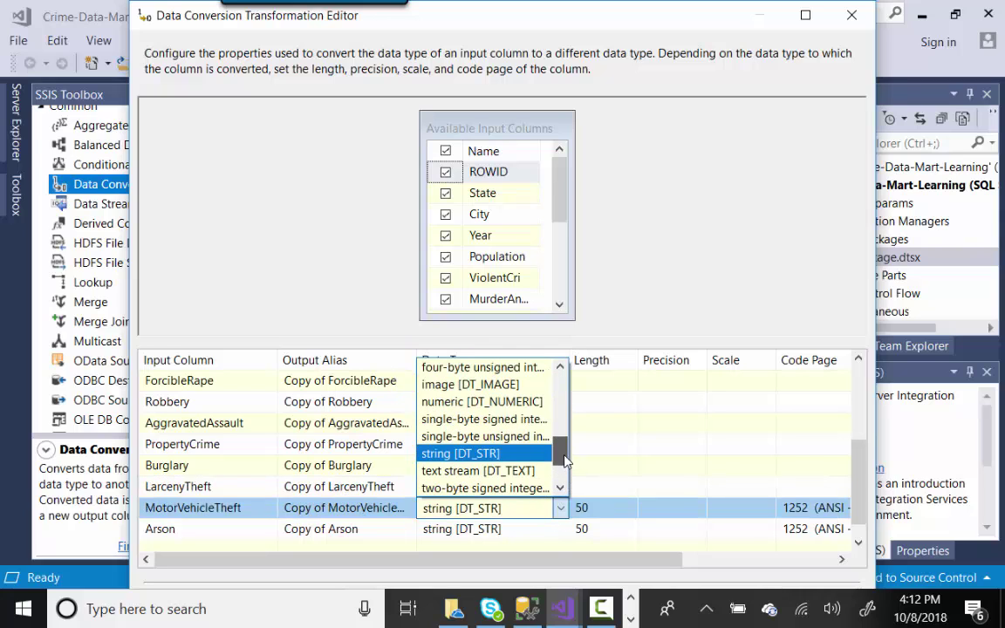
scroll(562, 447, up, 1)
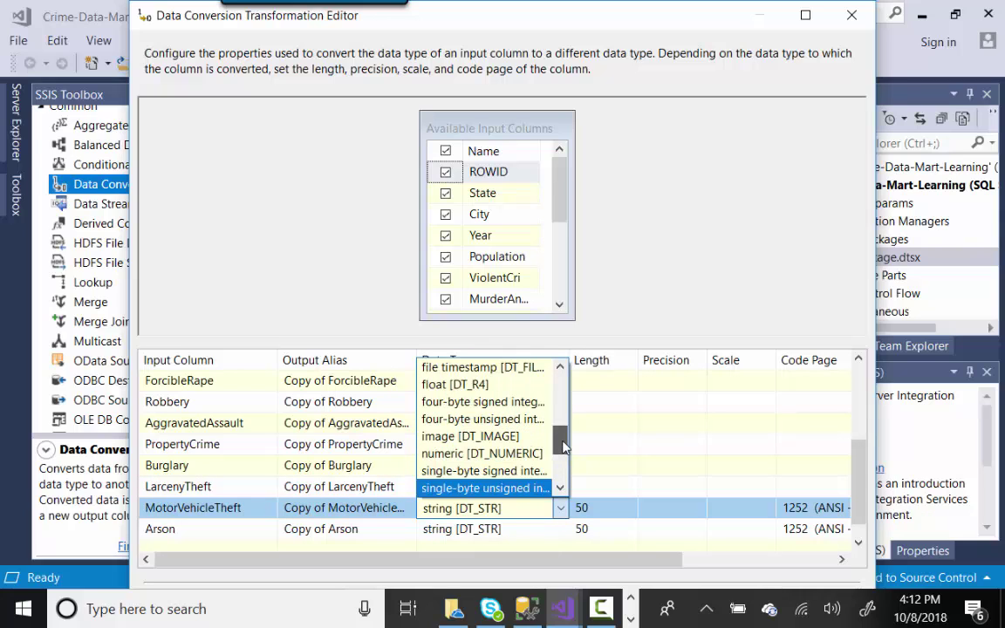
scroll(563, 442, up, 1)
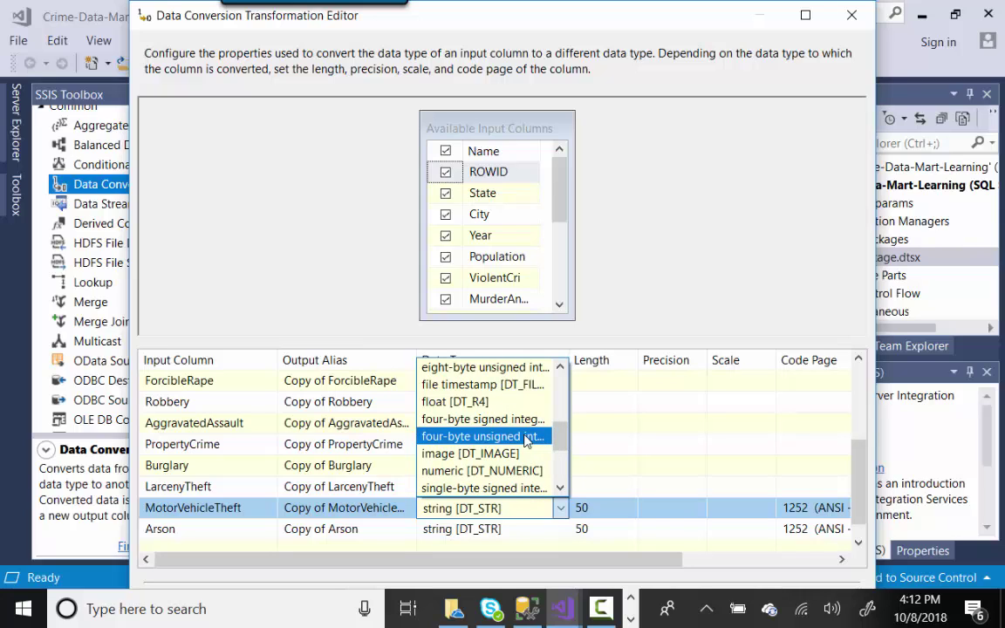
click(526, 441)
- Set the Arson column's data type to four-byte unsigned integer
click(530, 530)
click(559, 531)
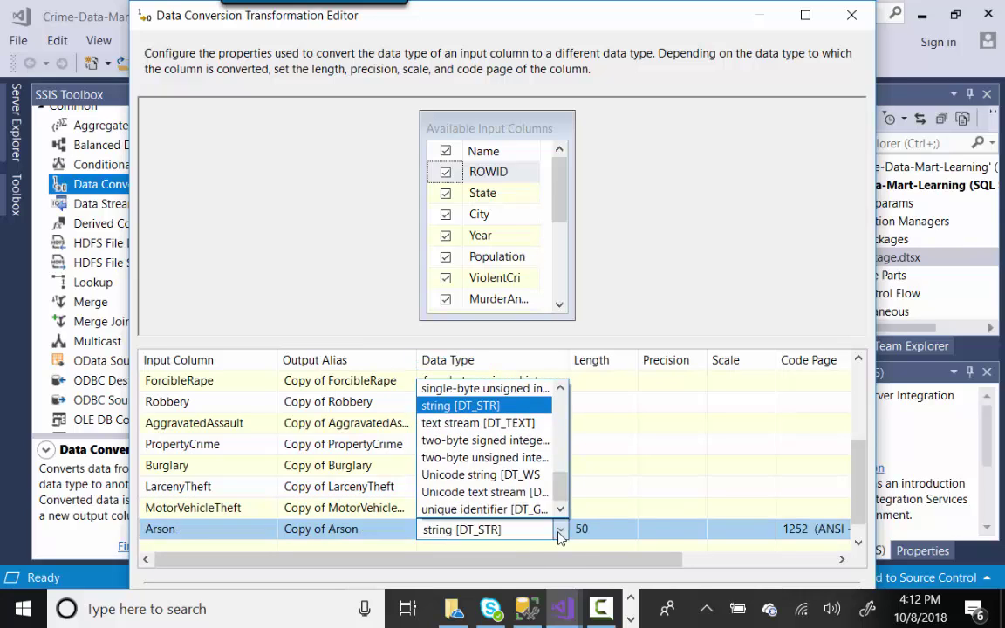
drag(563, 496, 561, 460)
click(511, 425)
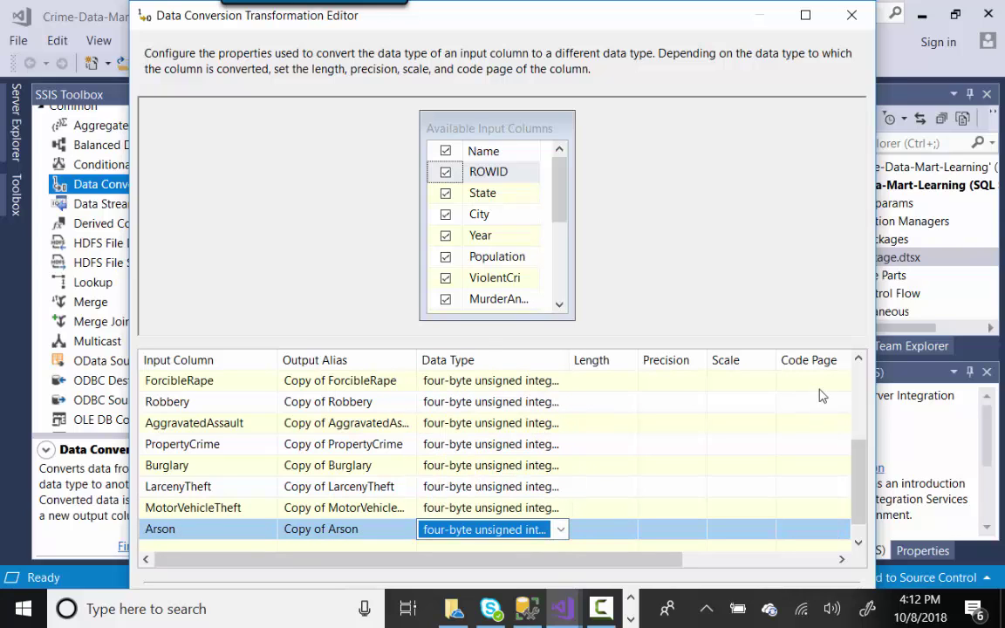
- Review the converted column types against the staging table in SQL Server Management Studio, and accept the data conversion settings
click(805, 15)
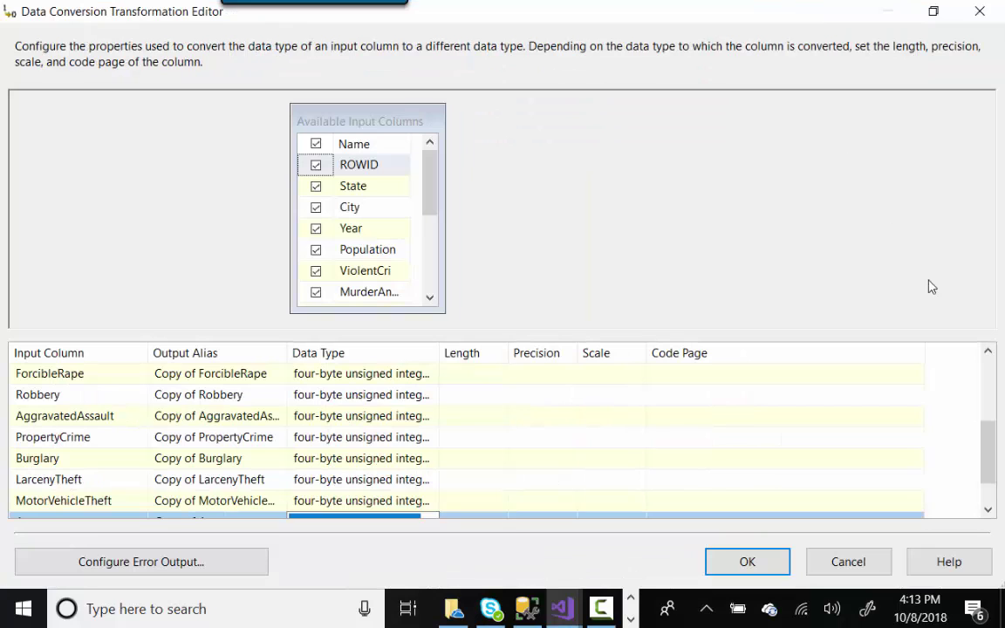
drag(980, 436, 978, 372)
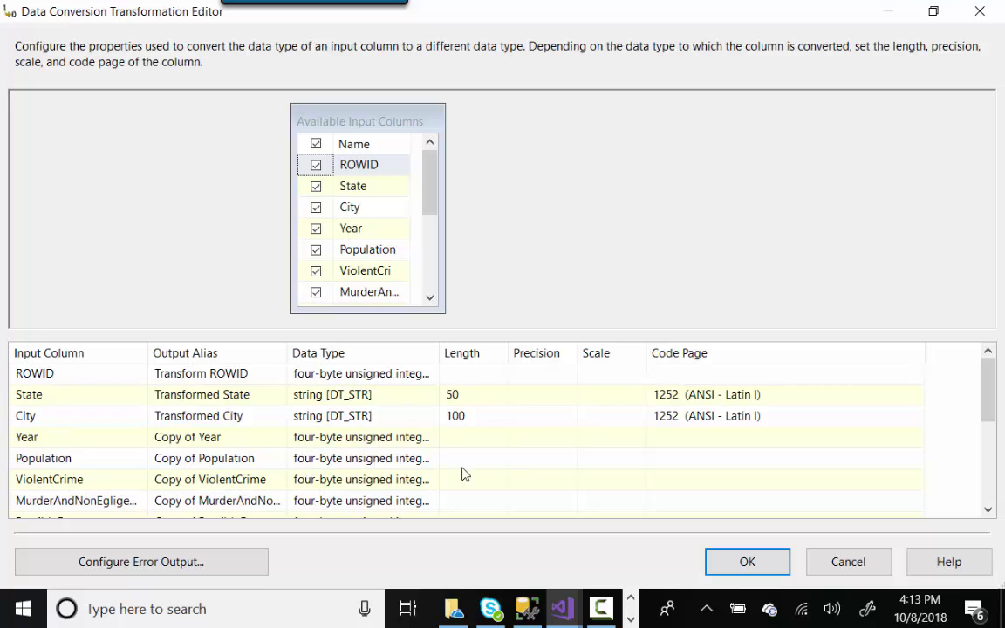
click(527, 608)
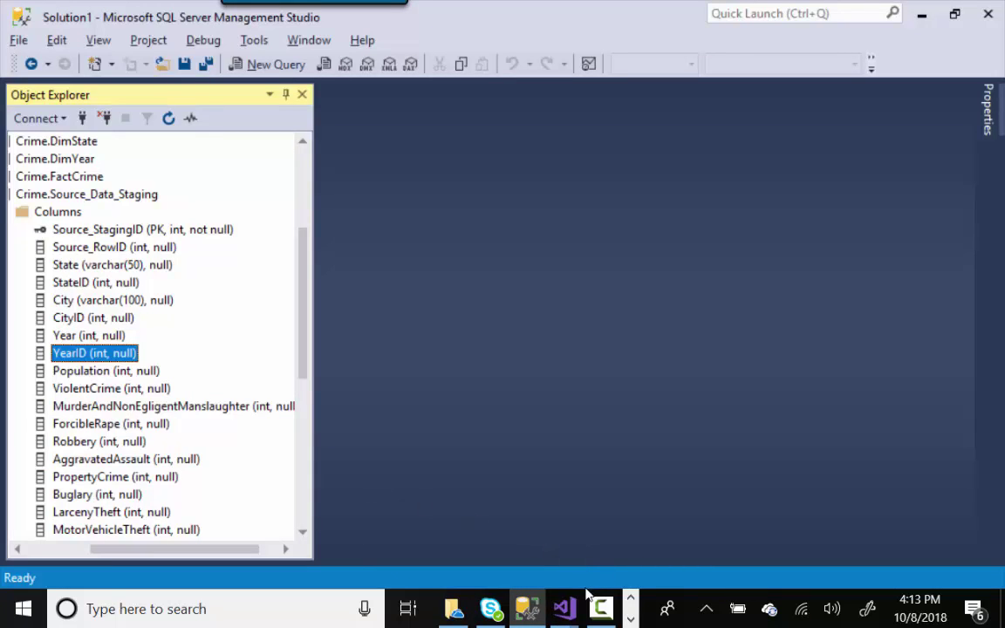
click(563, 608)
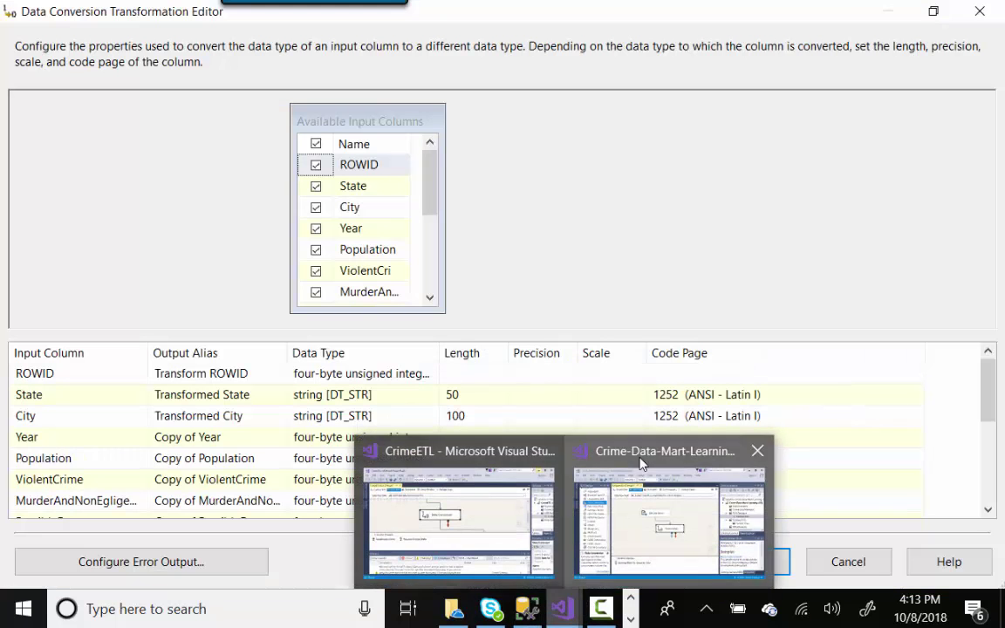
click(784, 564)
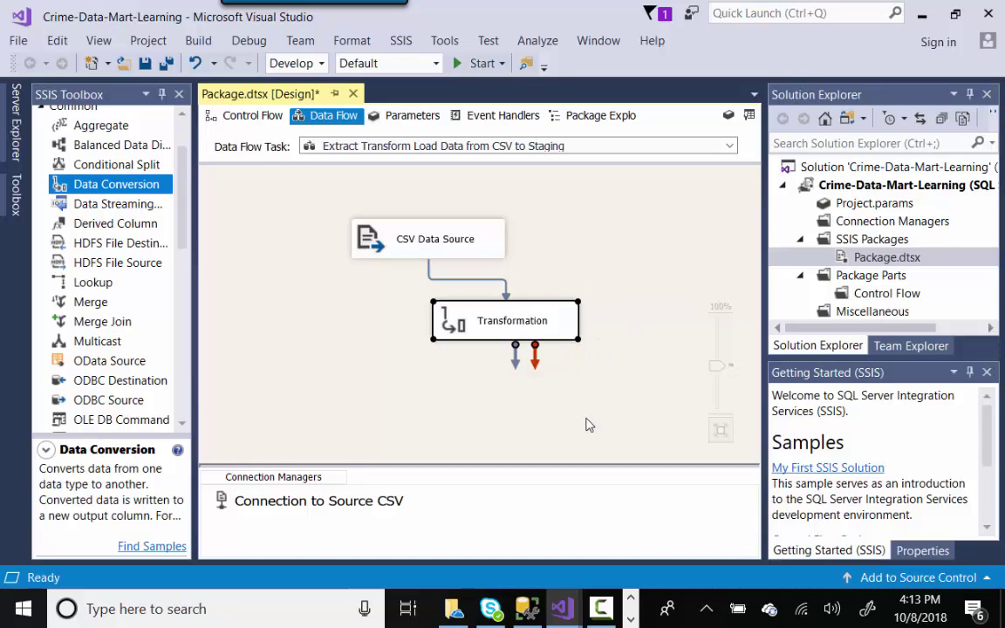
- Add an OLE DB Destination to the data flow below Transformation and feed it from the Transformation's regular output
drag(180, 248, 196, 366)
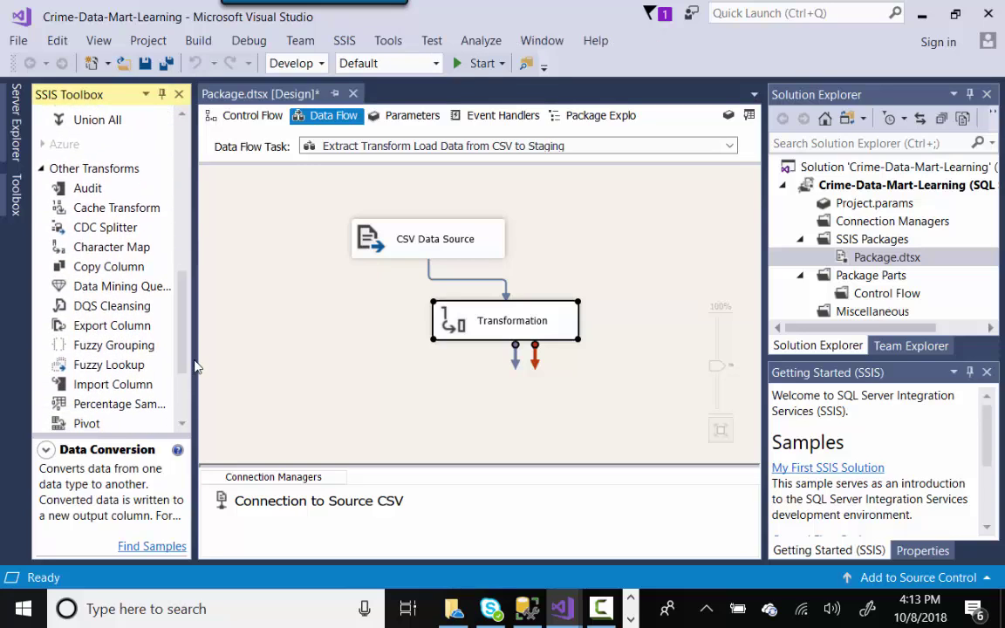
click(50, 173)
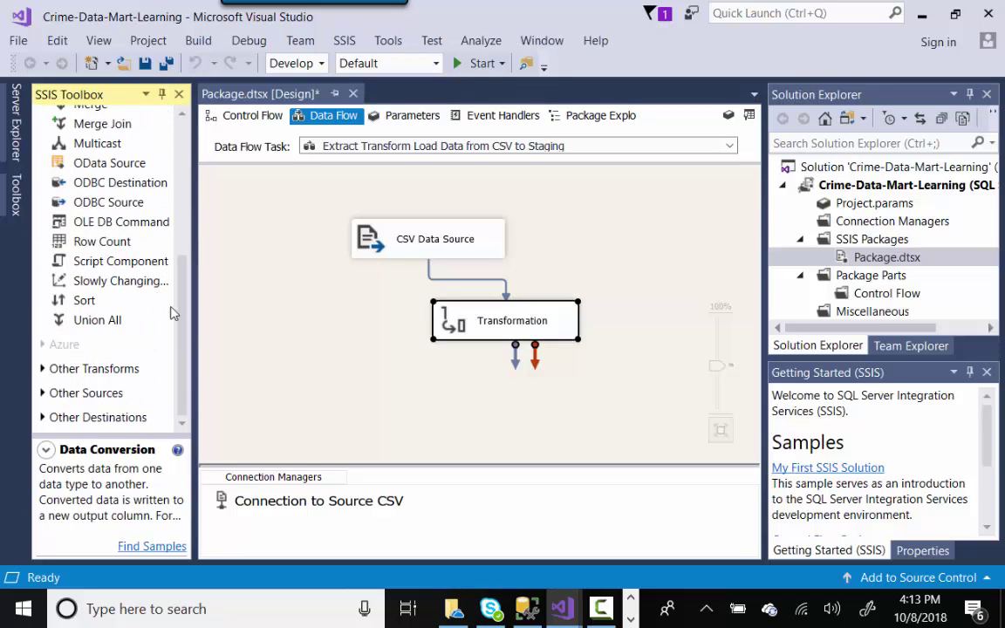
click(51, 418)
drag(178, 310, 178, 395)
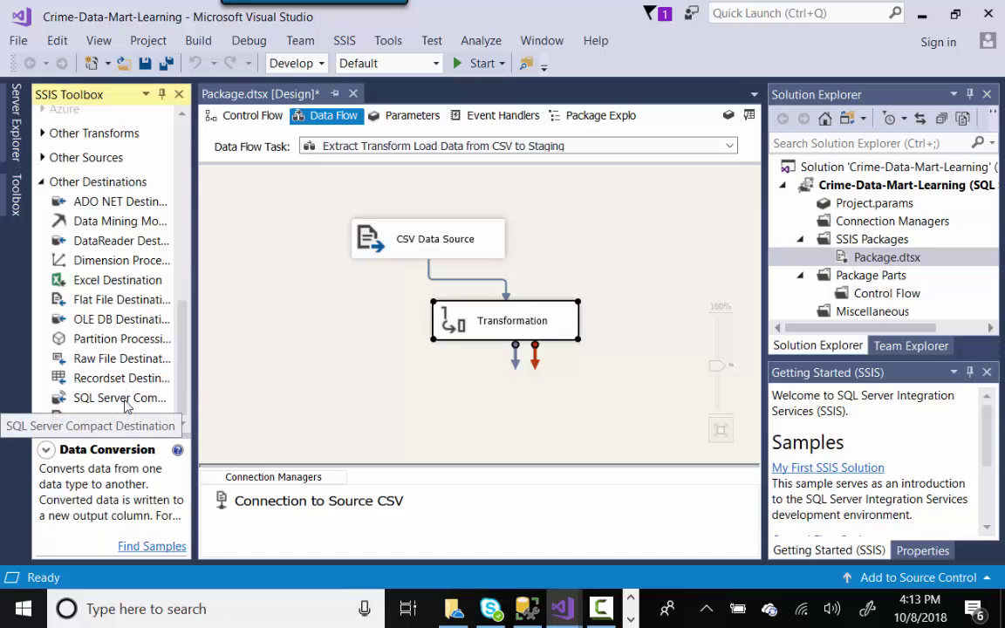
click(103, 326)
drag(102, 326, 576, 408)
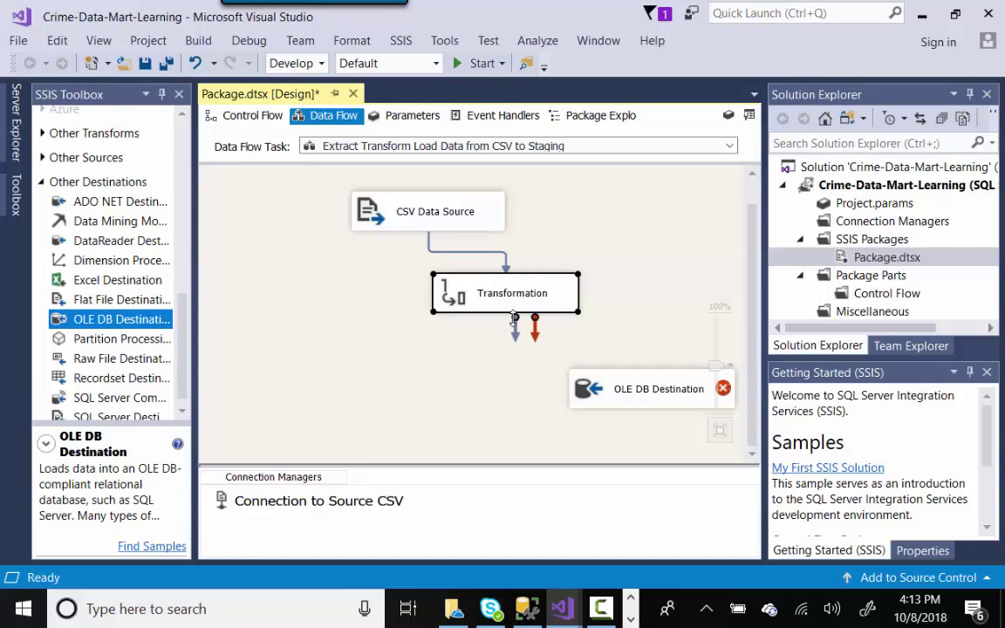
drag(515, 329, 633, 388)
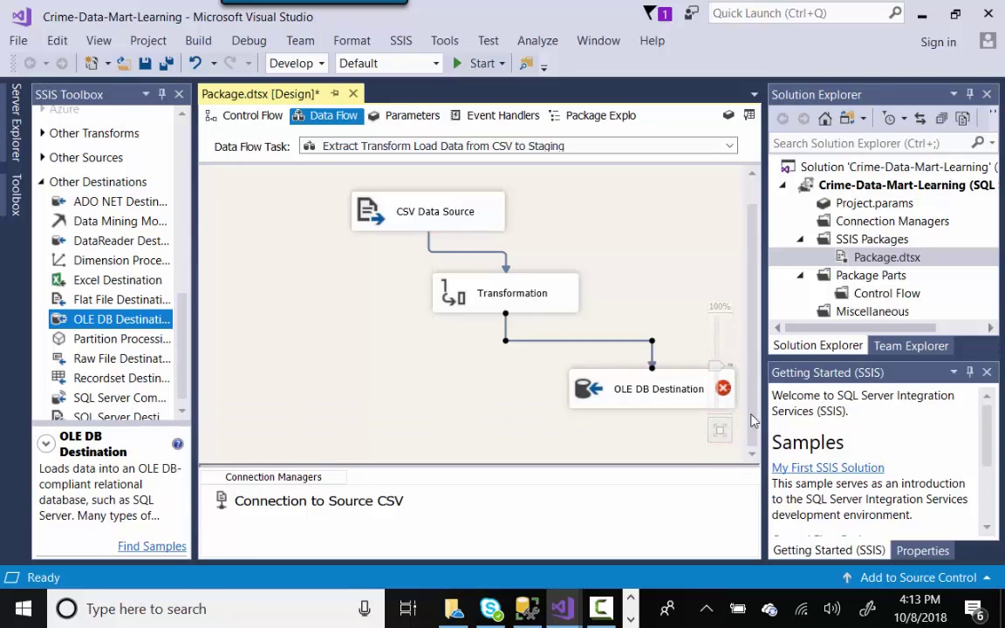
- Rename the OLE DB Destination as "Load the data into SQL Server"
click(641, 397)
click(640, 395)
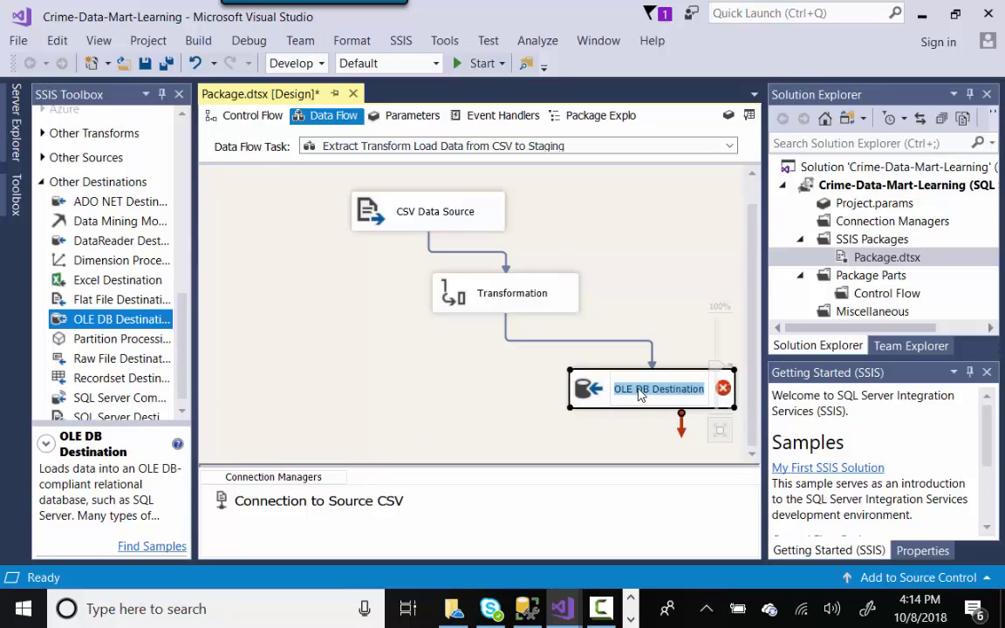
text(Load the )
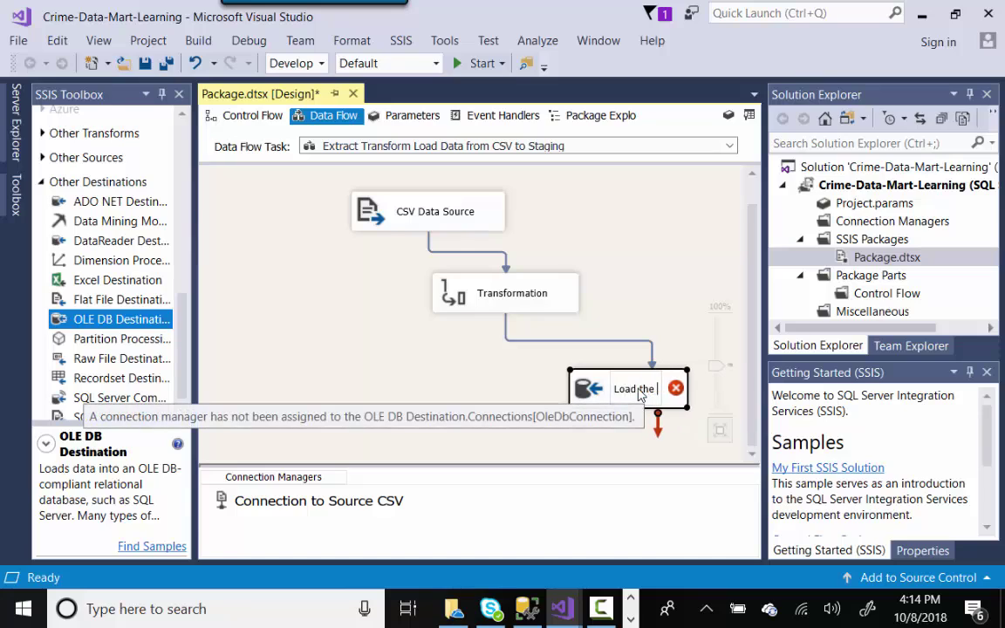
text(data into SQ)
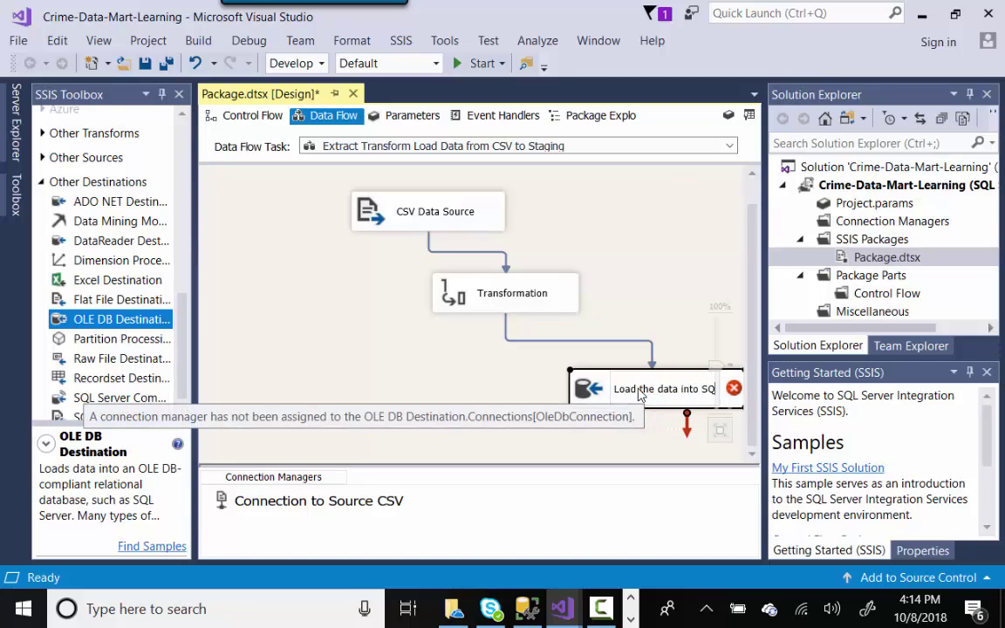
text(L Server)
click(668, 316)
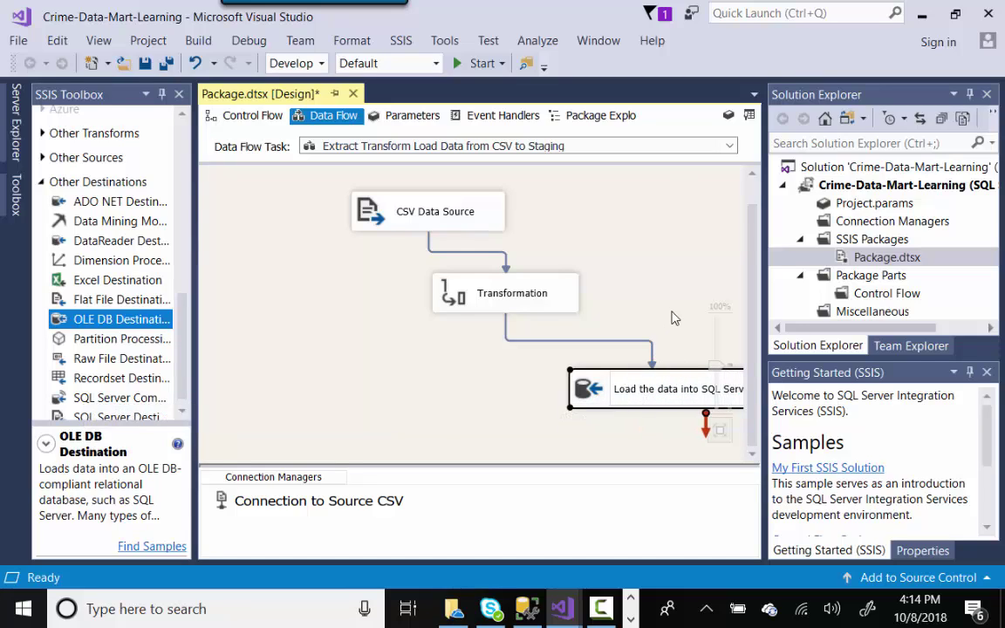
- Edit the "Load the data into SQL Server" destination and start defining a new OLE DB connection for it
click(660, 380)
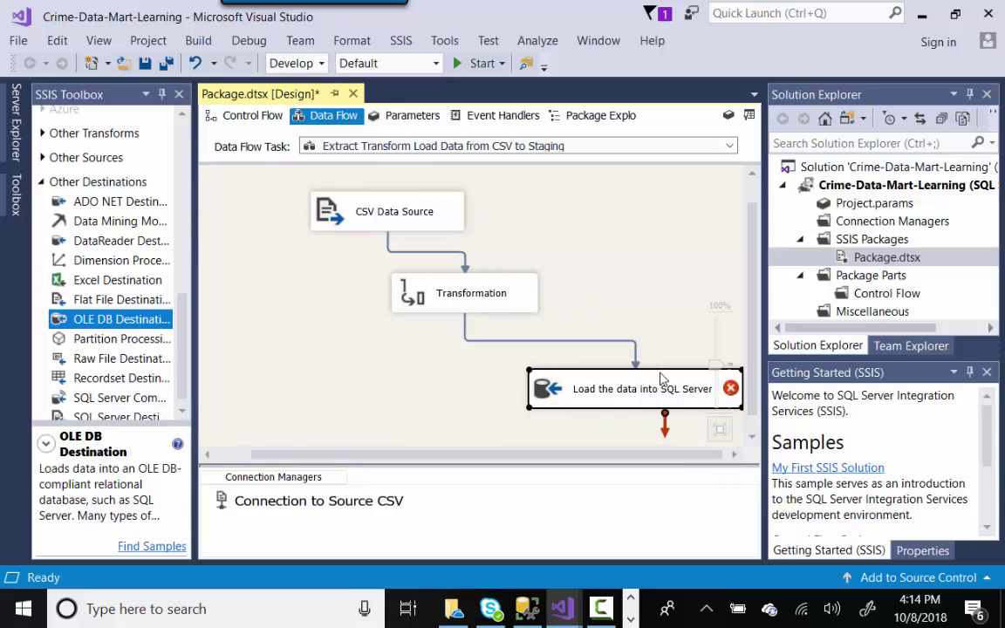
double_click(660, 375)
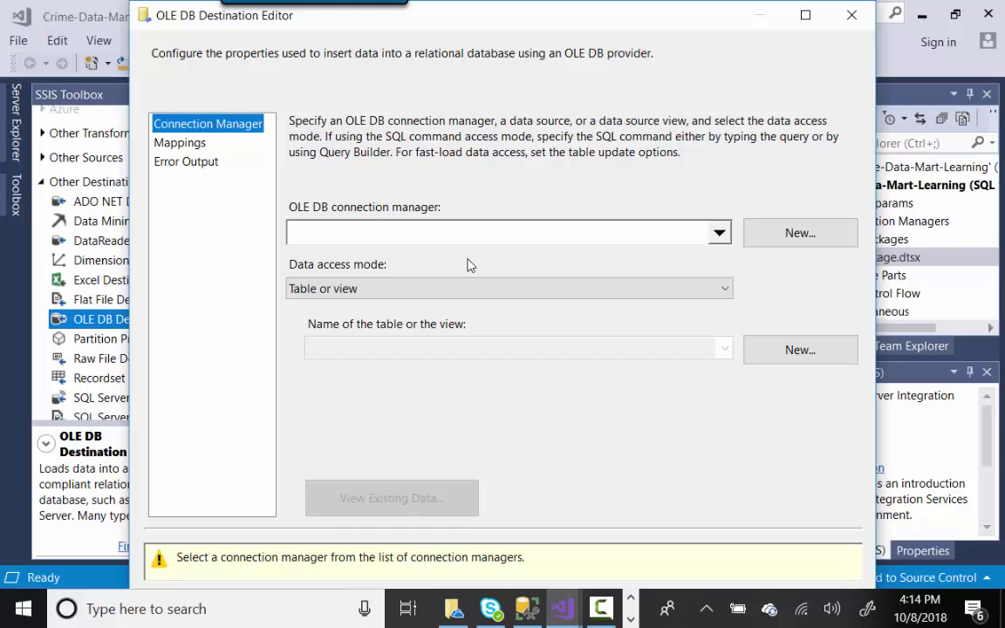
click(780, 234)
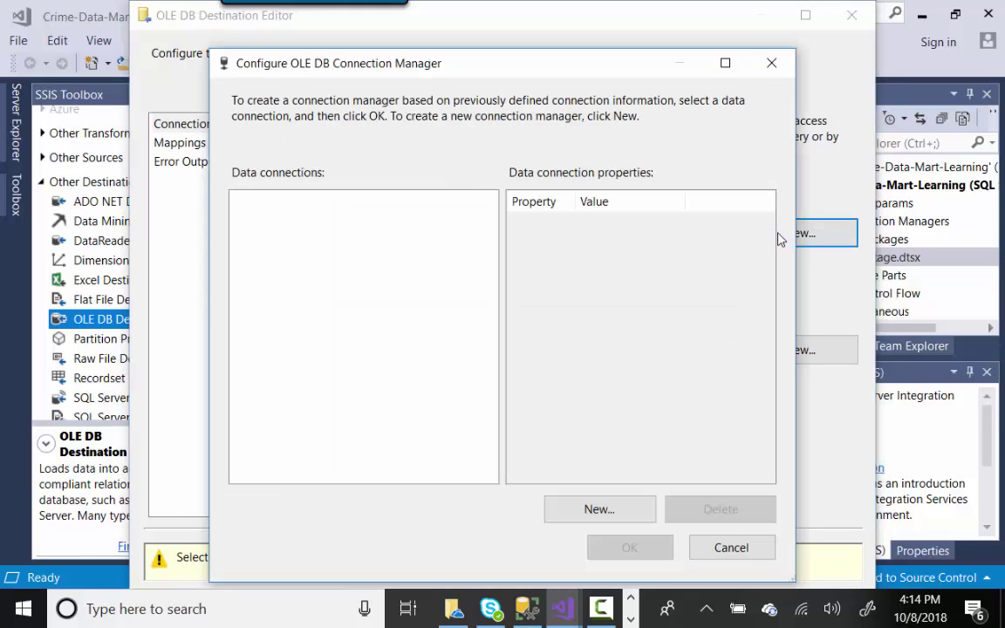
click(598, 511)
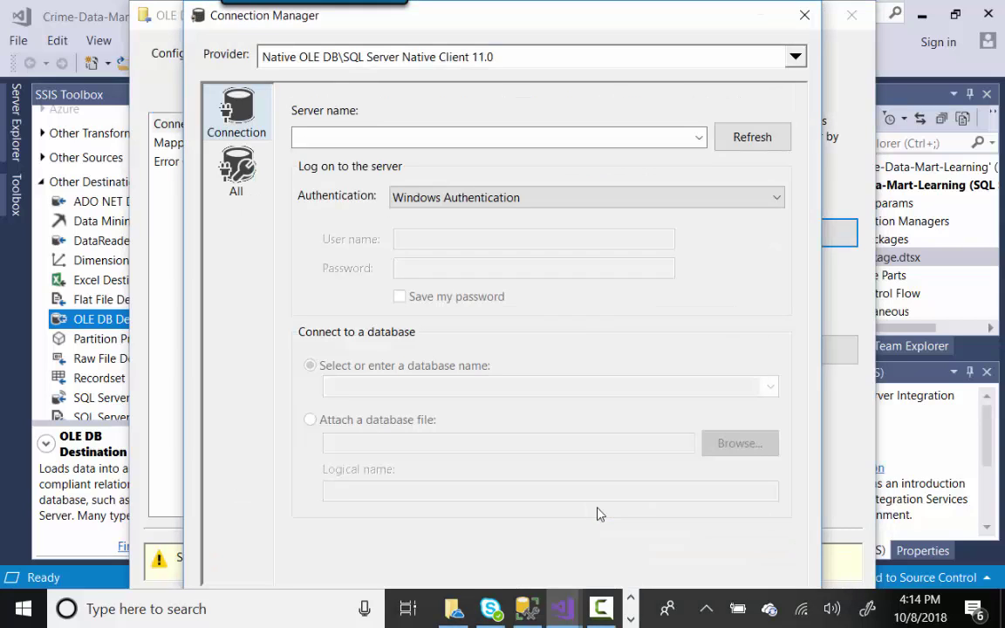
- Look through the available OLE DB providers for the new connection without changing the selected provider
click(406, 136)
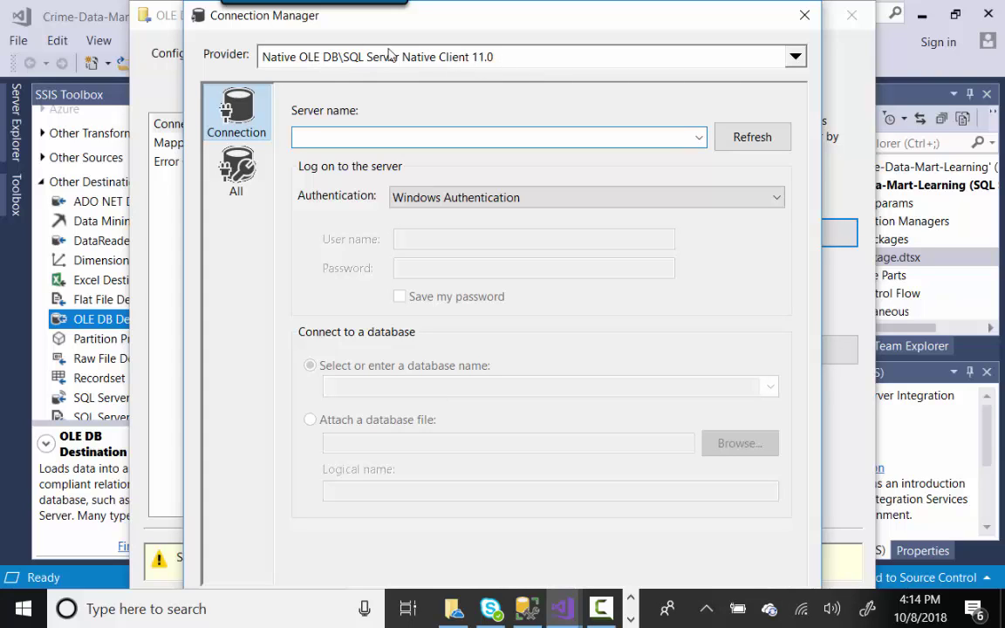
click(795, 57)
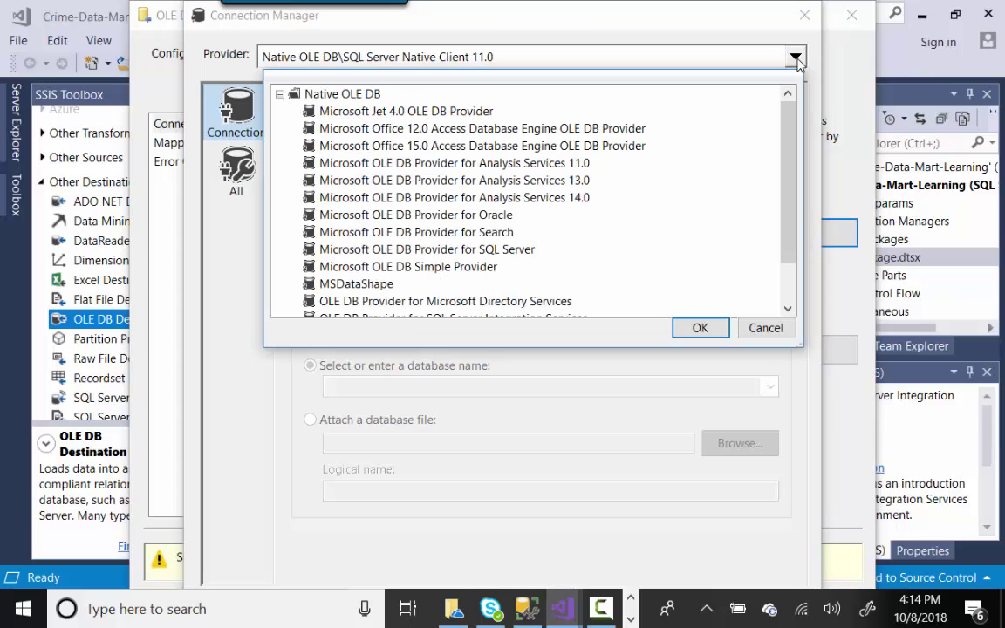
scroll(788, 153, down, 1)
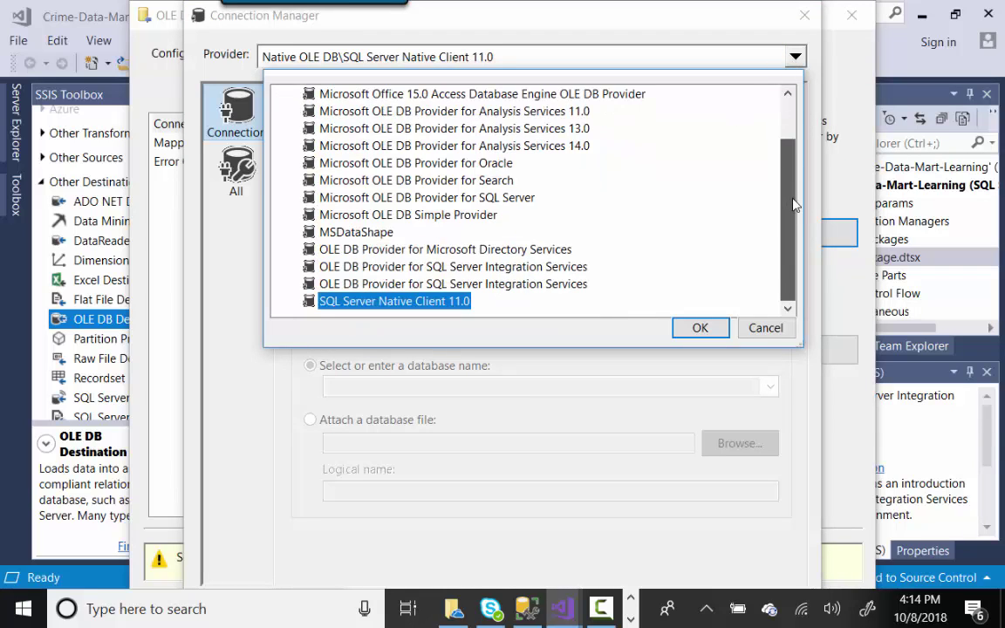
drag(794, 197, 796, 171)
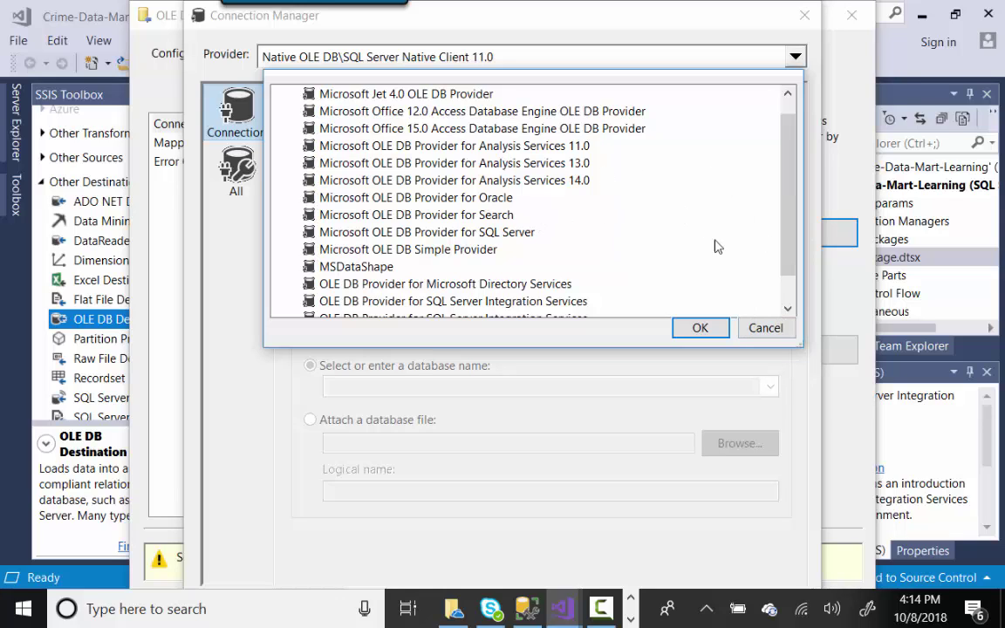
click(765, 328)
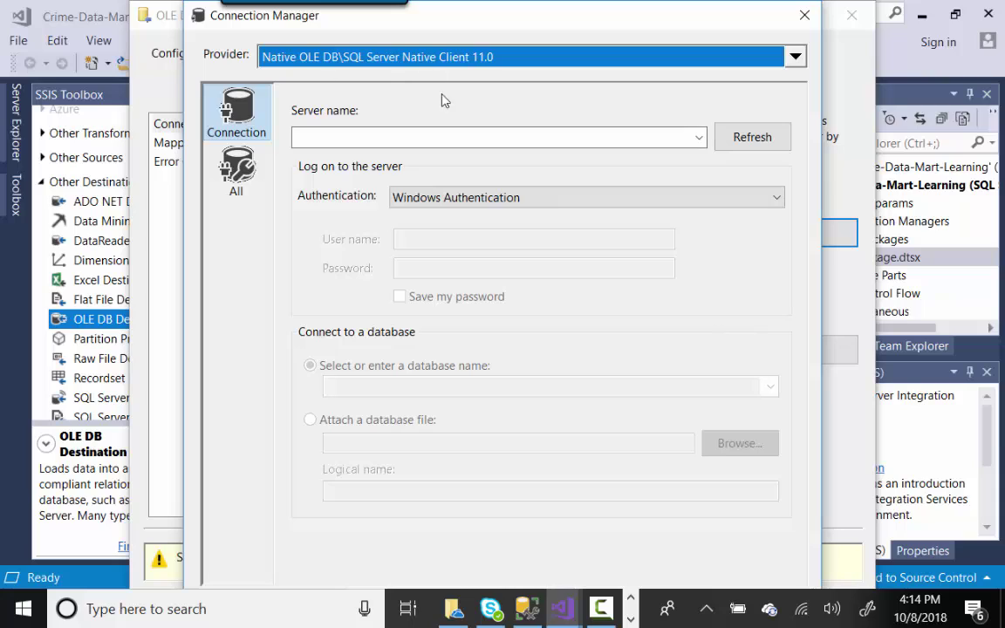
- Set the connection's server name to localhost and choose the Crime database
click(434, 137)
text(localhost)
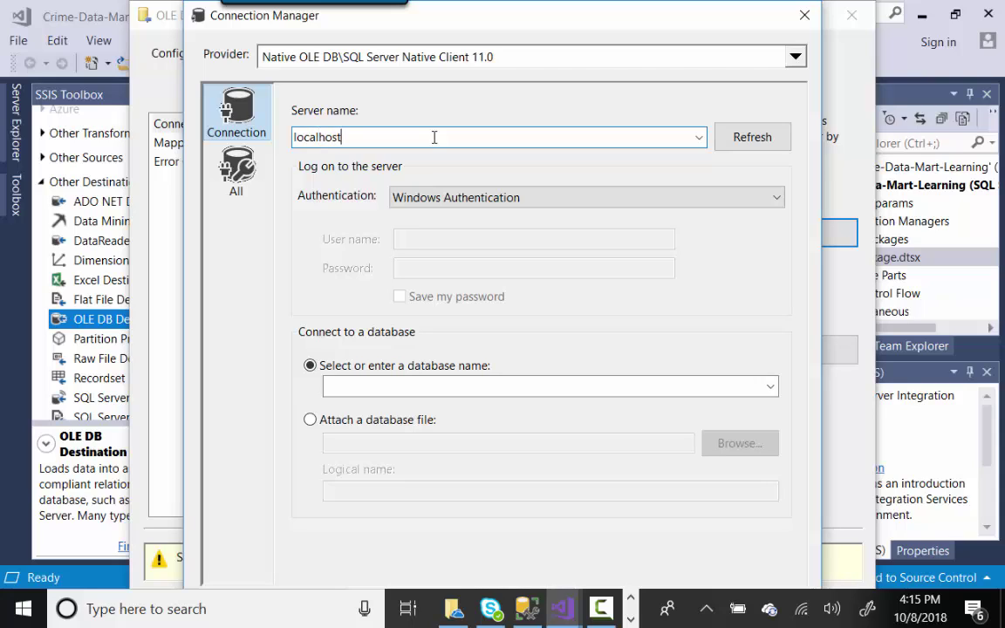
click(771, 386)
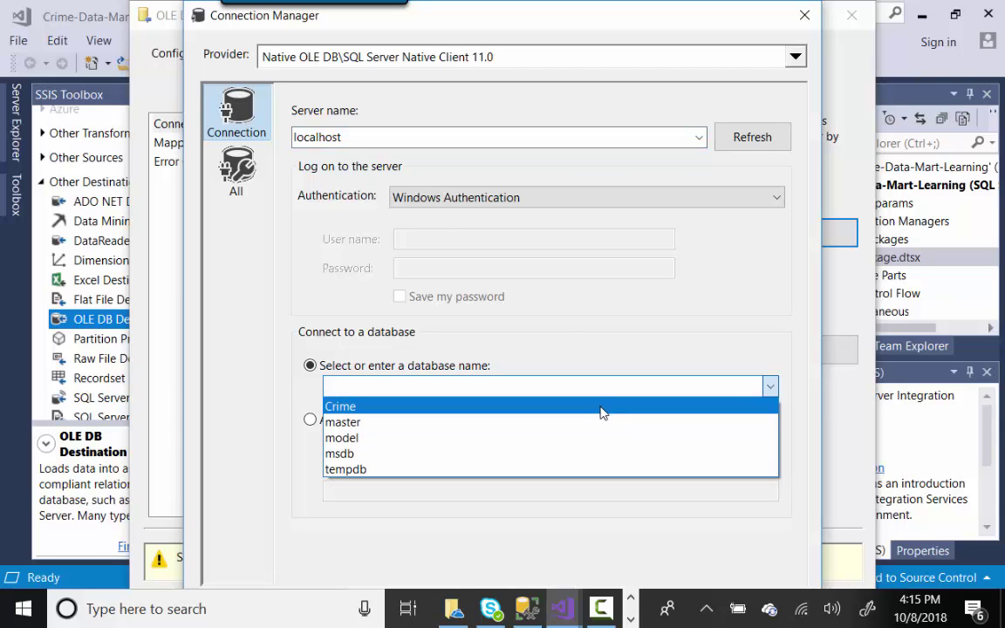
click(600, 406)
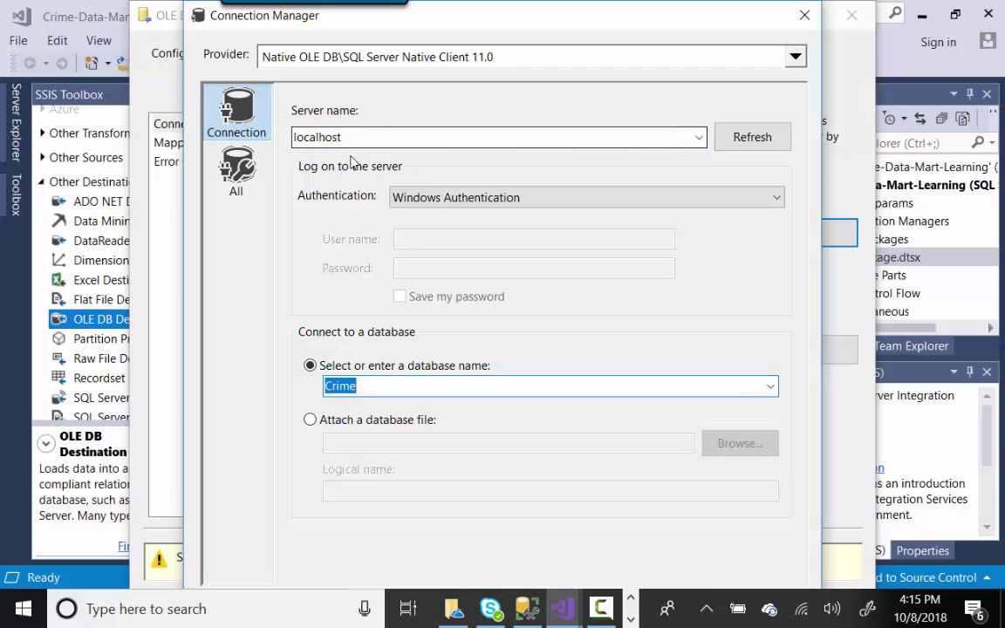
- Switch to SQL Server Management Studio, look up the server's name in its properties, and close them without changes
key(alt+Tab)
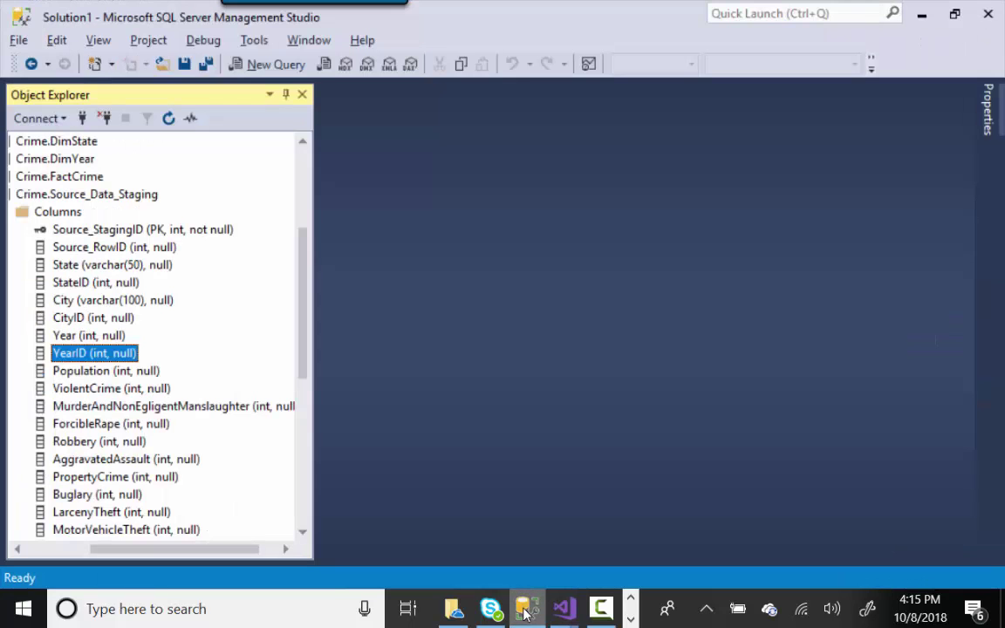
scroll(253, 419, up, 4)
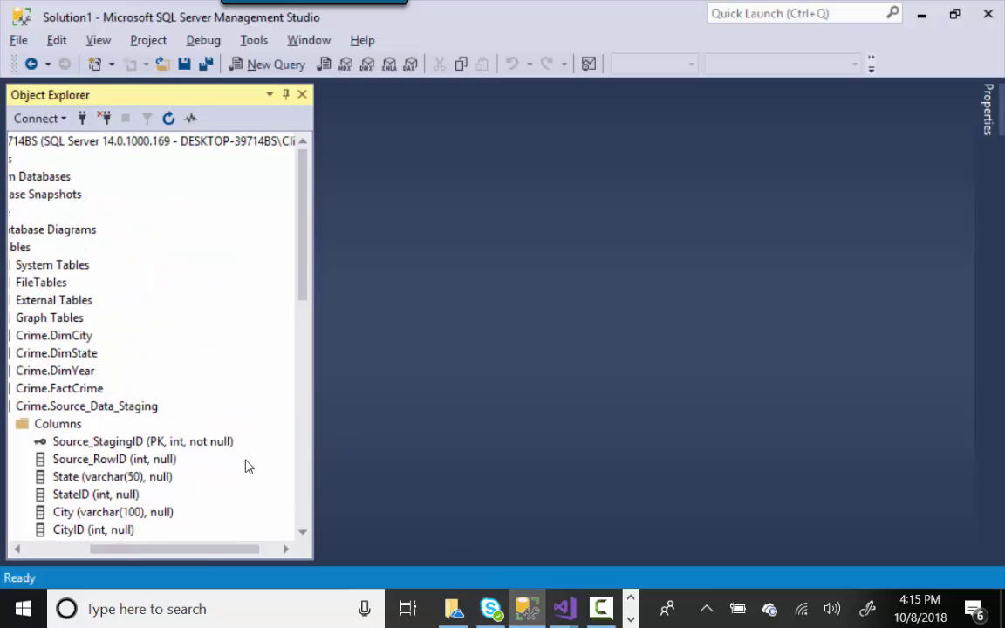
drag(209, 552, 70, 567)
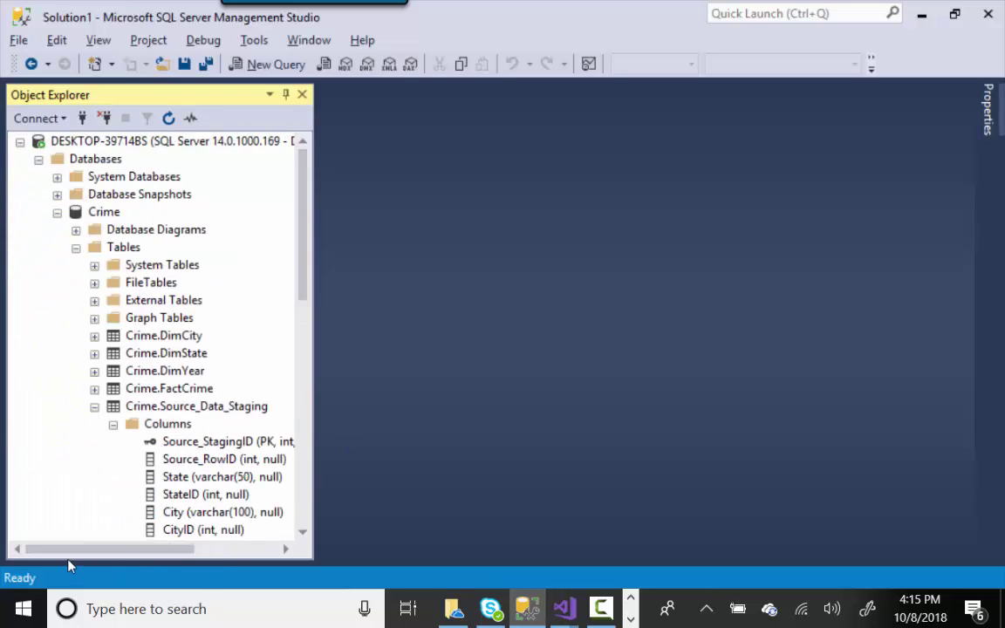
click(68, 143)
right_click(68, 146)
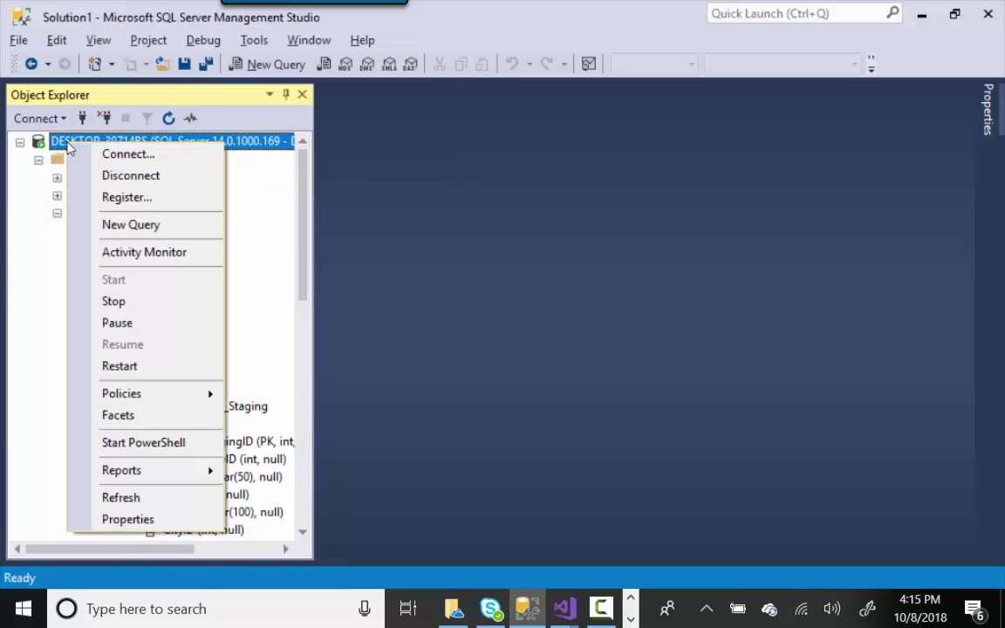
click(133, 519)
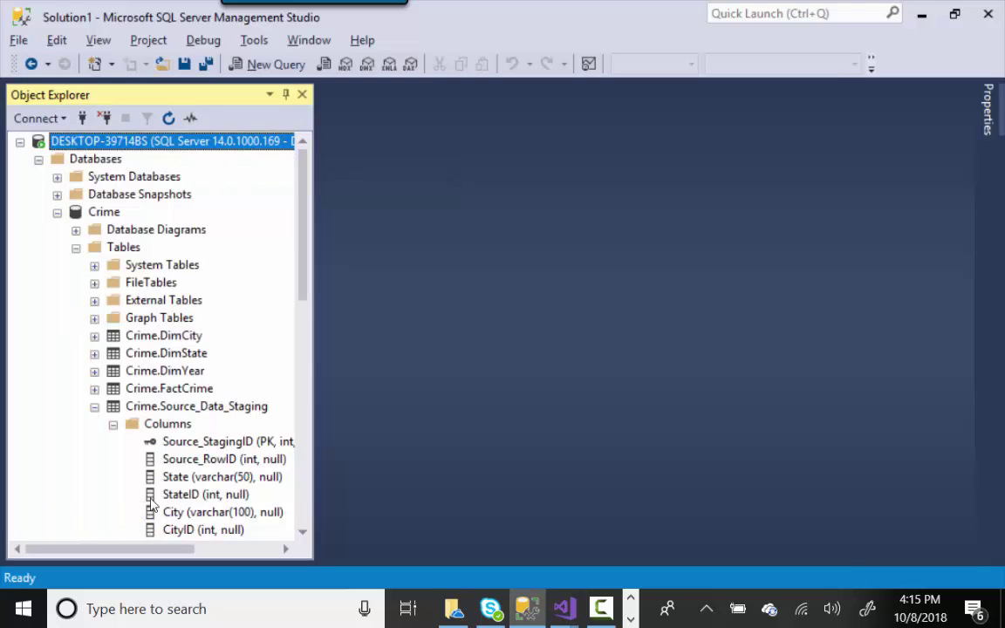
click(669, 123)
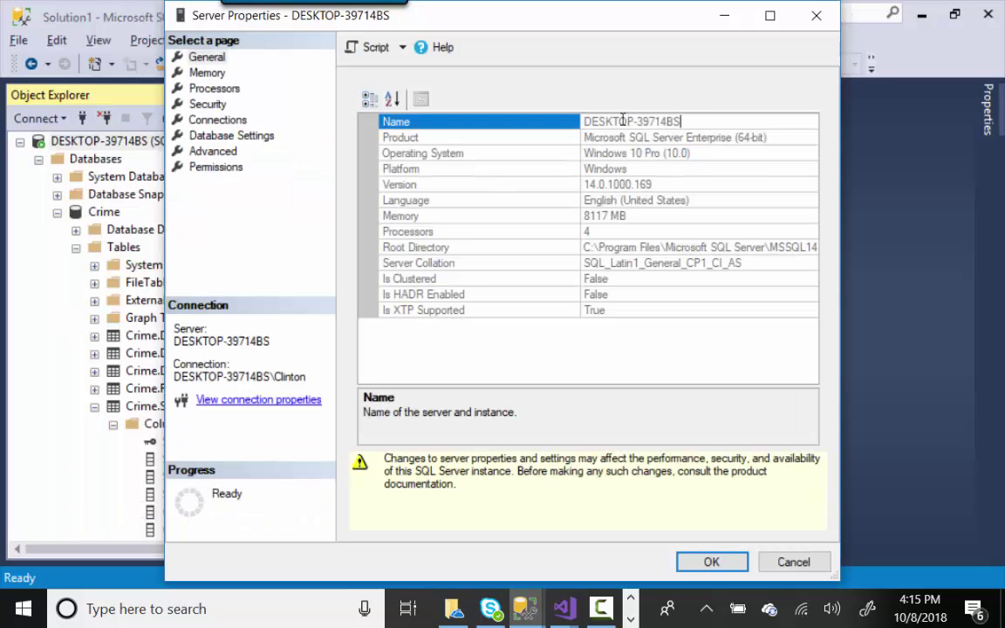
drag(676, 123, 594, 121)
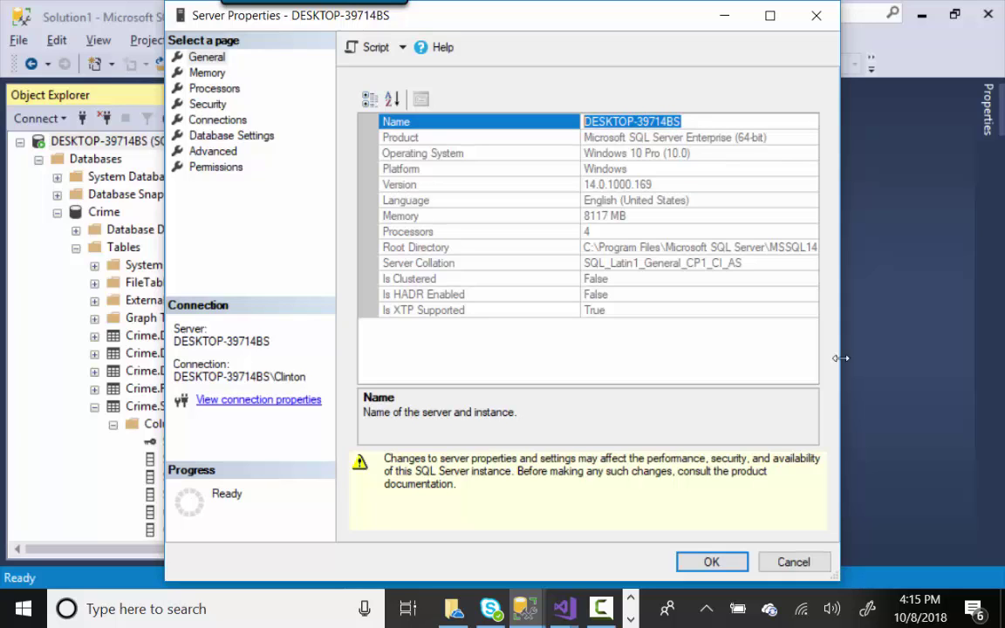
click(788, 561)
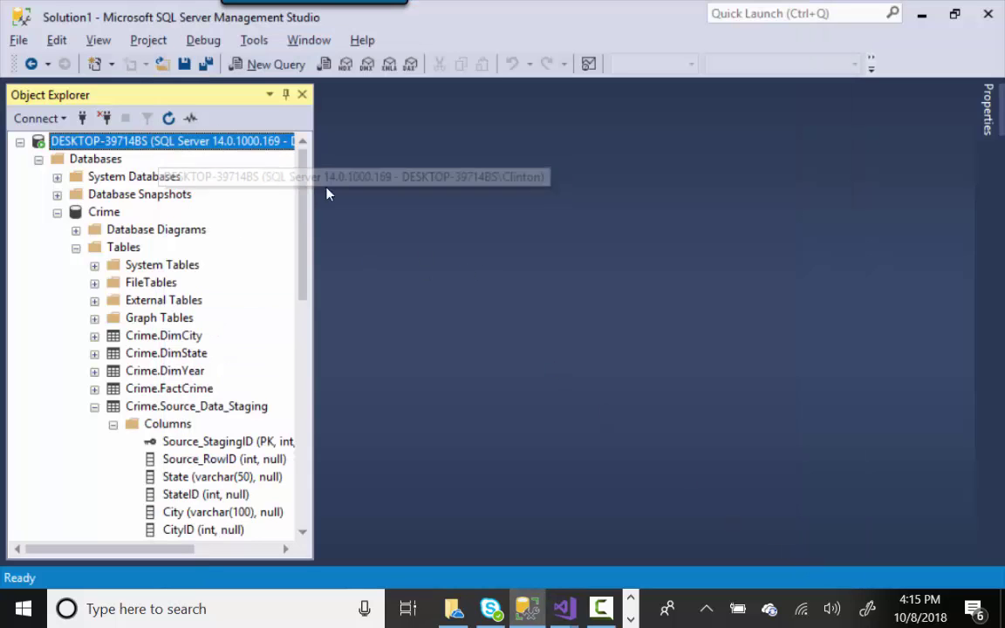
- Switch back to Visual Studio, test the connection to the Crime database, and accept it as the destination's connection manager
click(564, 608)
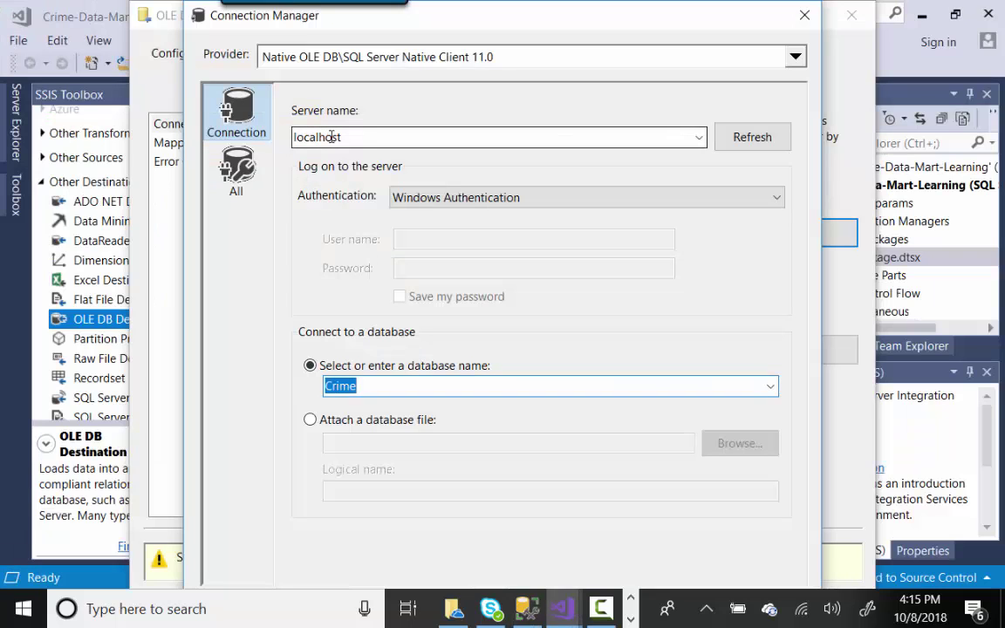
click(772, 391)
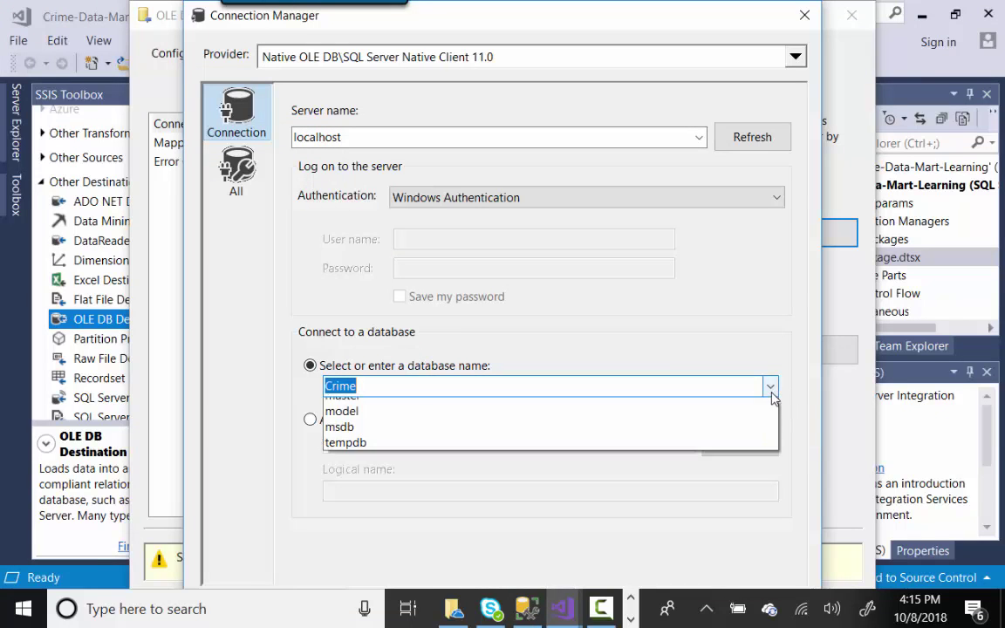
click(535, 407)
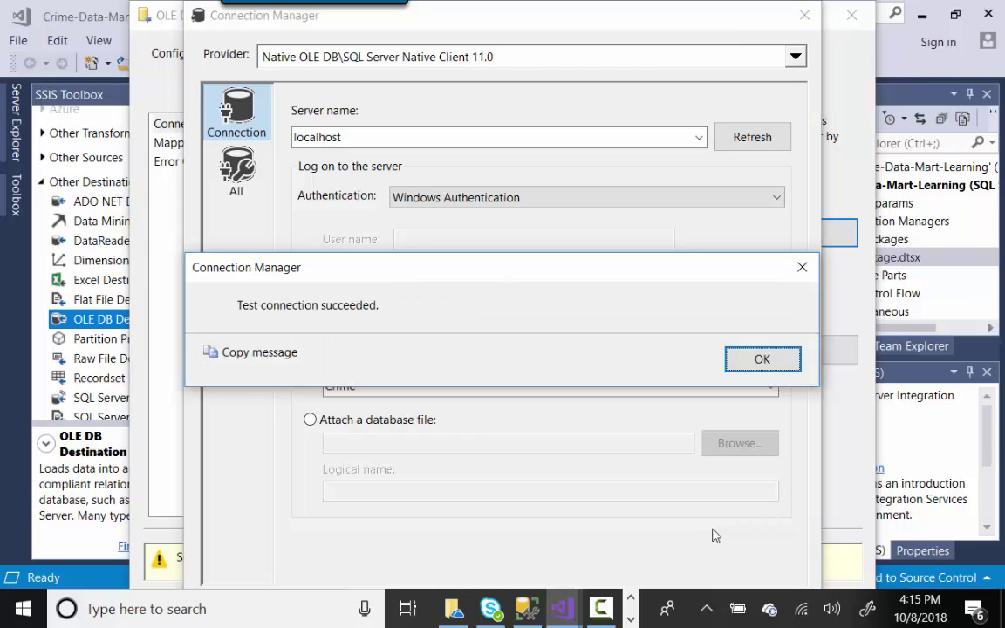
key(Return)
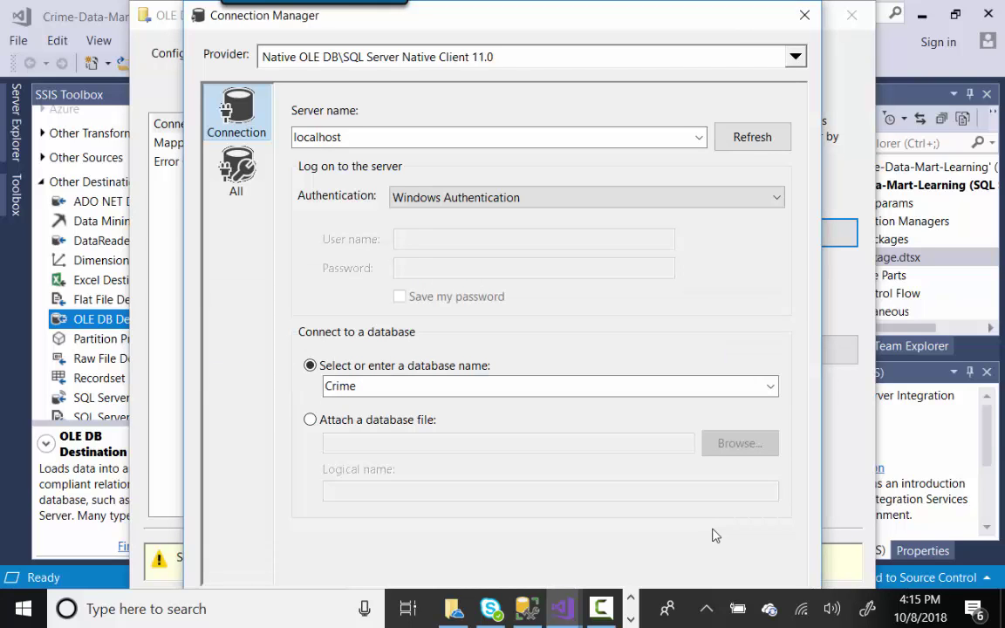
key(Return)
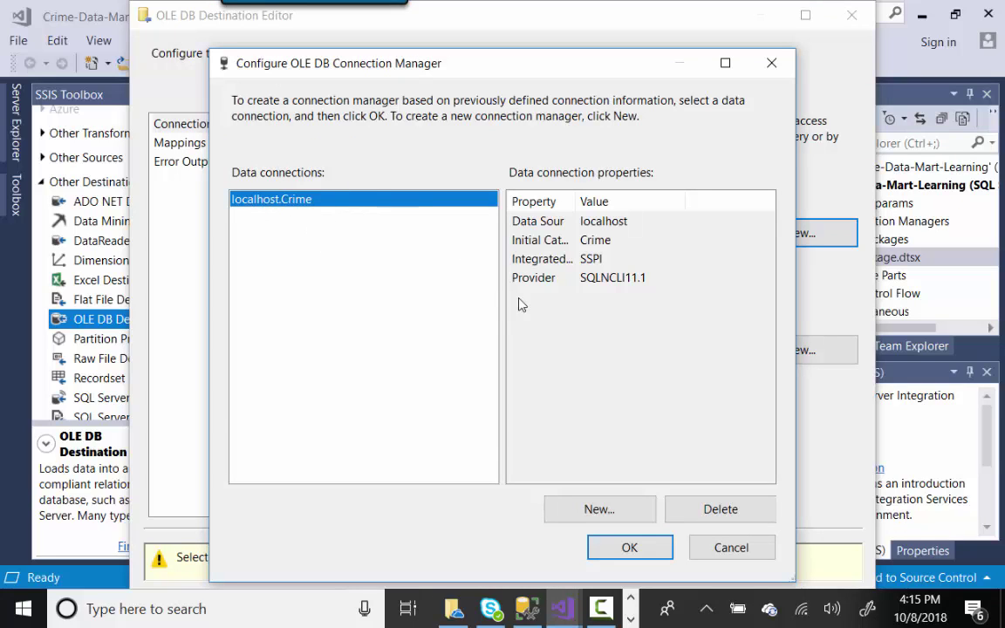
click(644, 550)
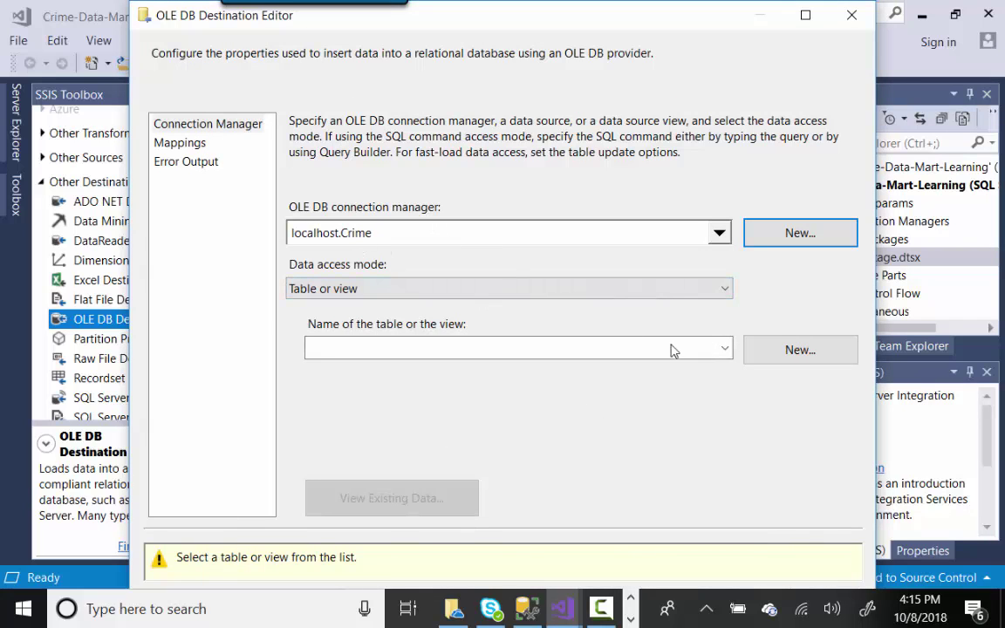
- Set the destination table to [Crime].[Source_Data_Staging] and maximize the destination editor
click(725, 349)
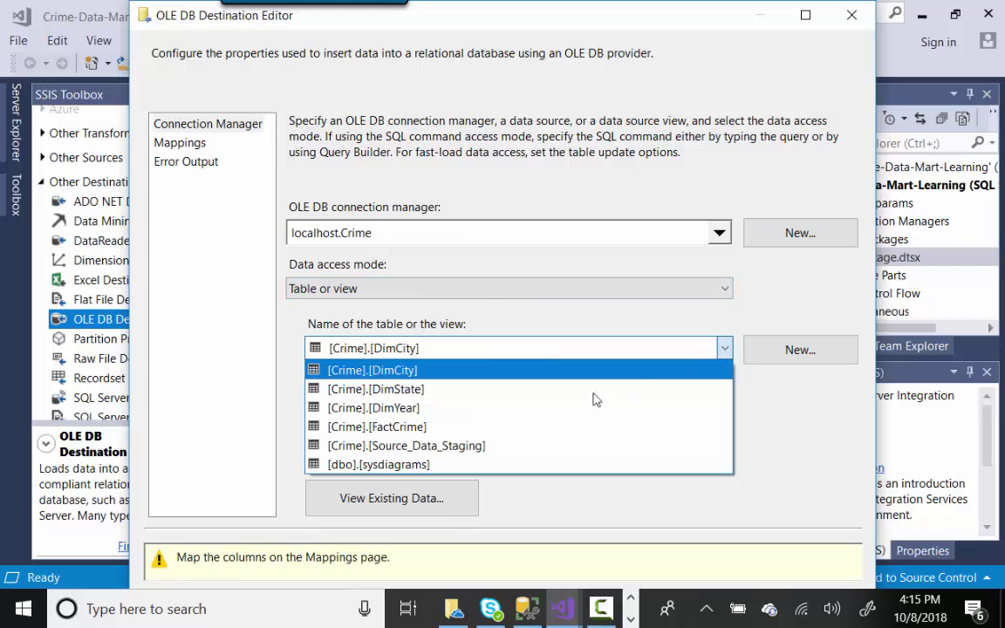
click(508, 445)
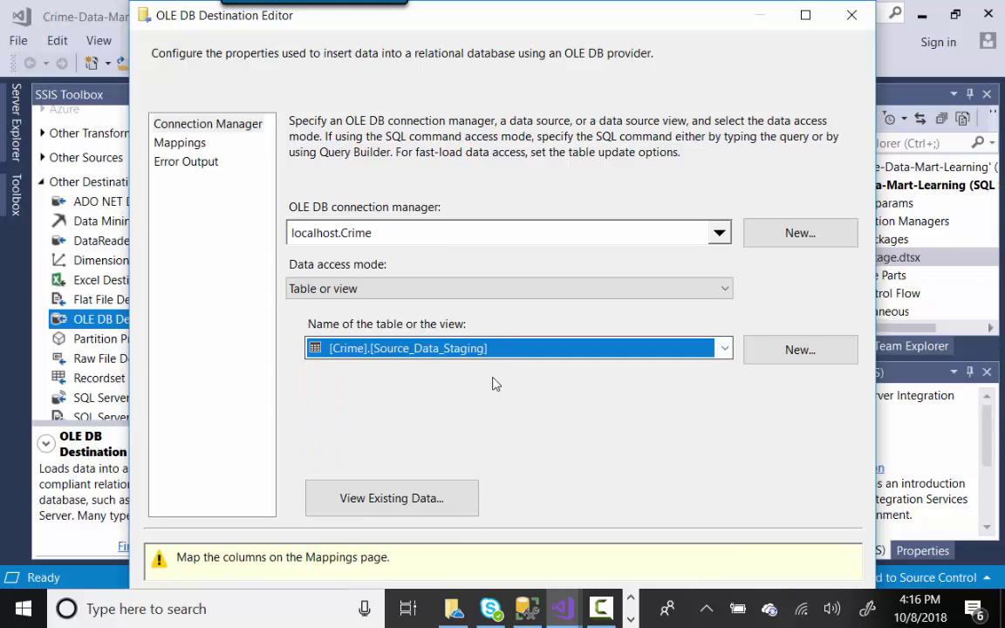
click(804, 16)
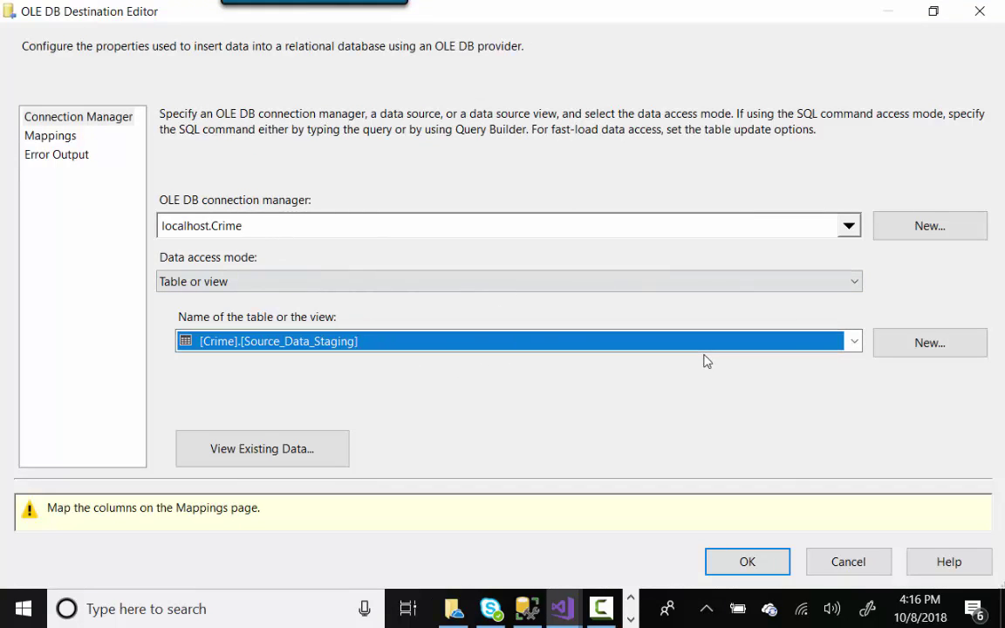
- Map the Transformed State input to the State destination column and Transformed City to the City column
click(55, 139)
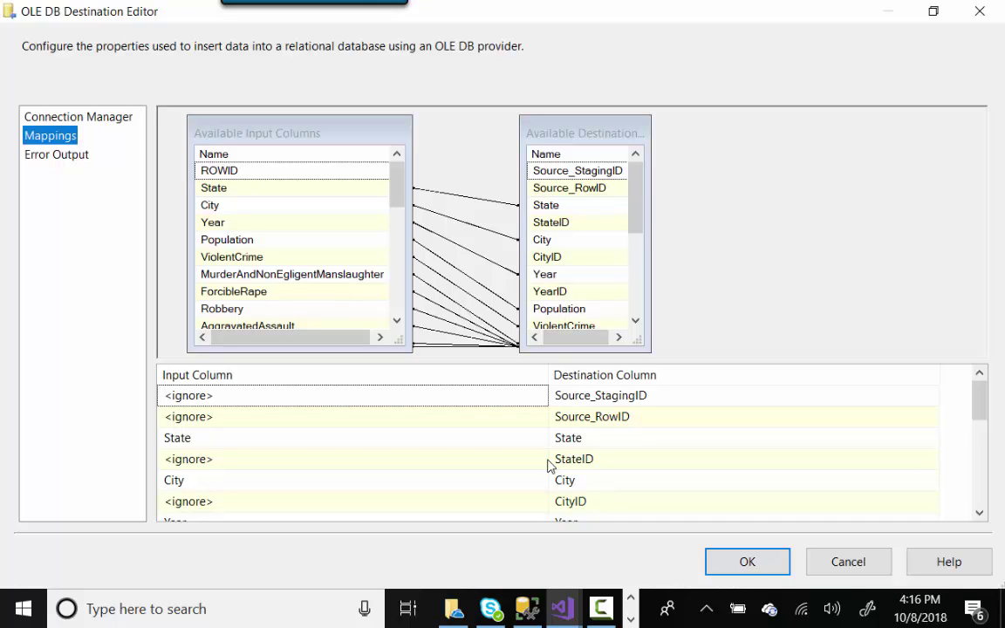
click(492, 443)
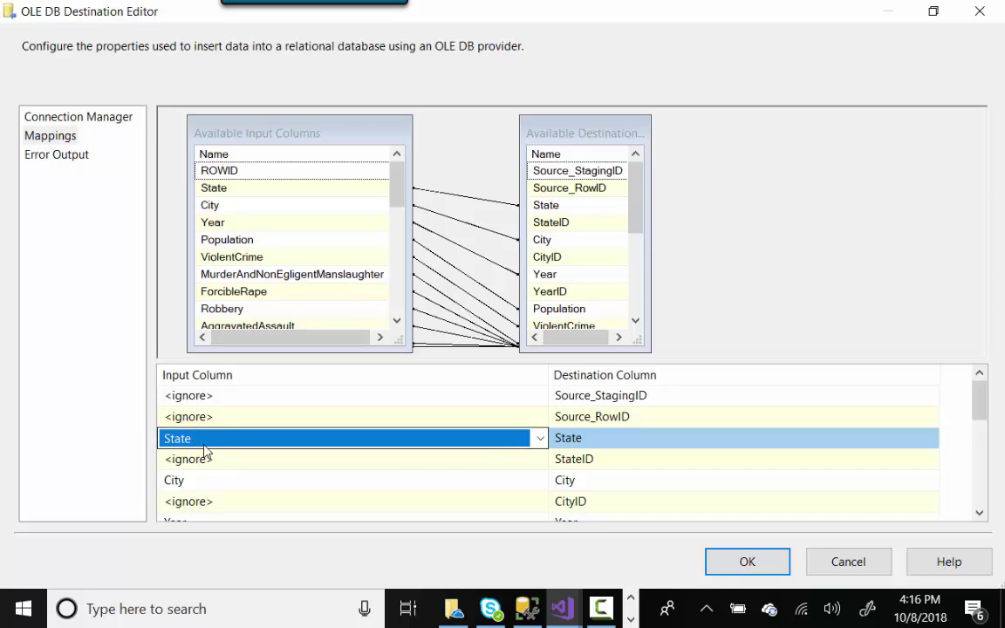
click(540, 437)
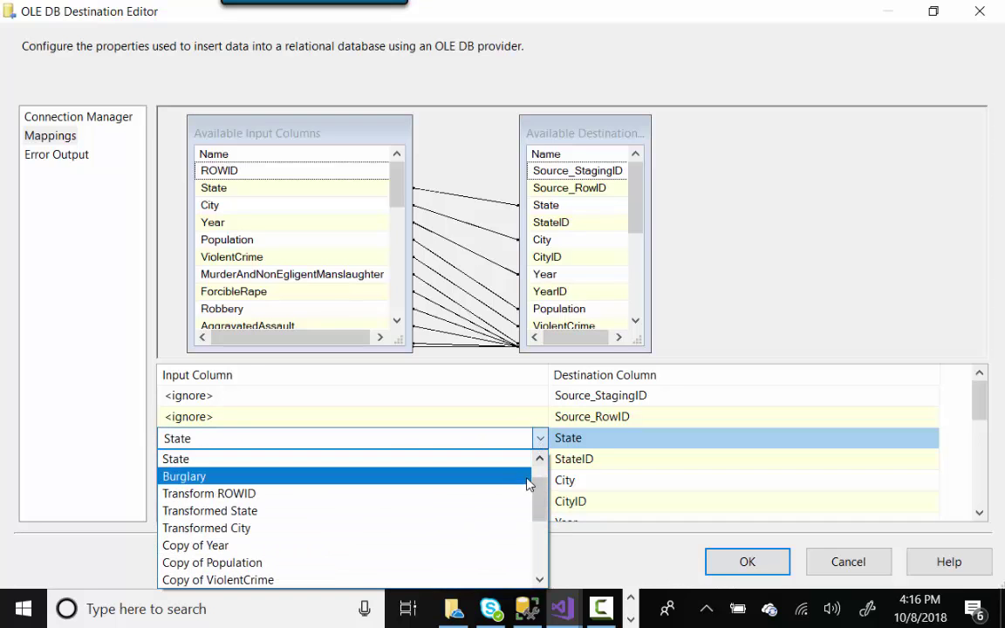
click(433, 511)
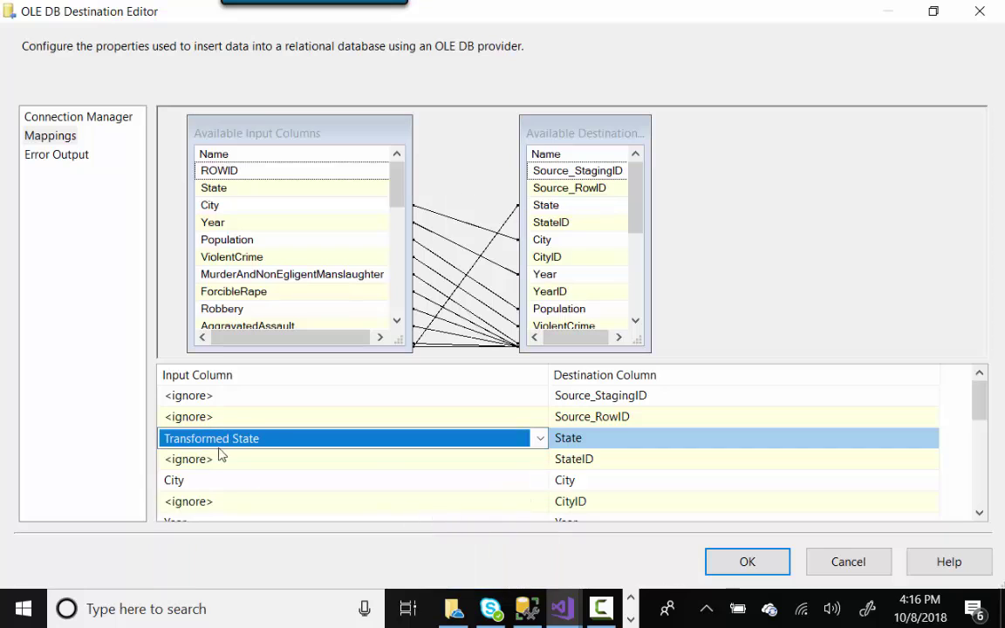
click(498, 485)
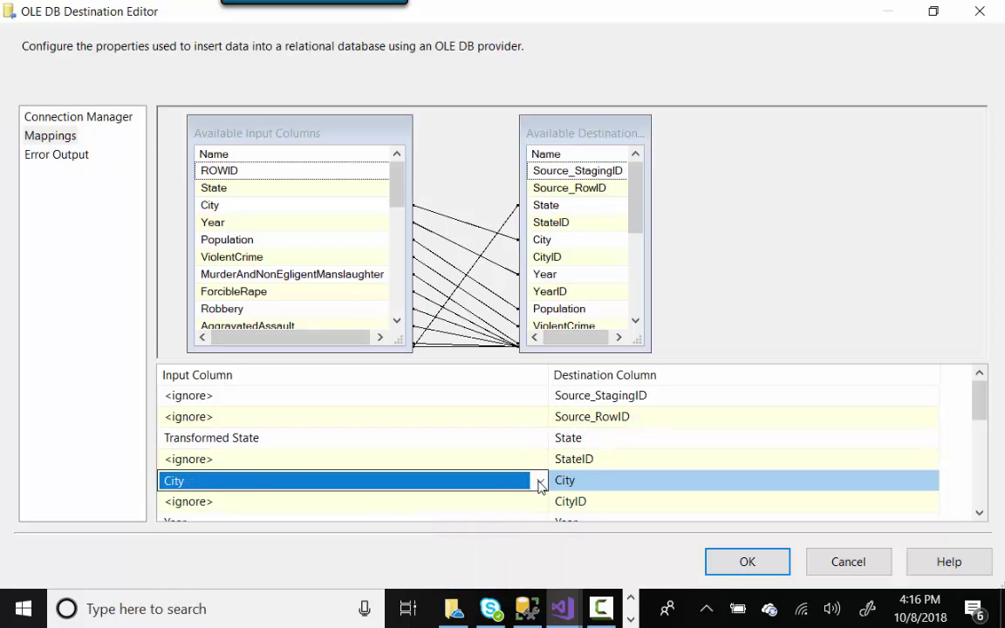
click(540, 481)
click(384, 391)
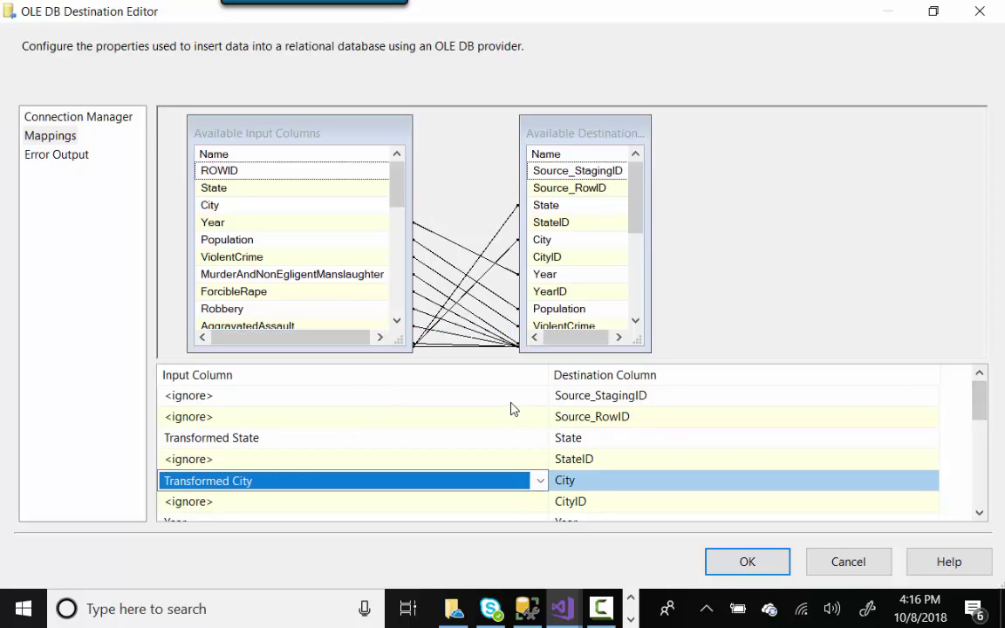
click(536, 396)
click(541, 397)
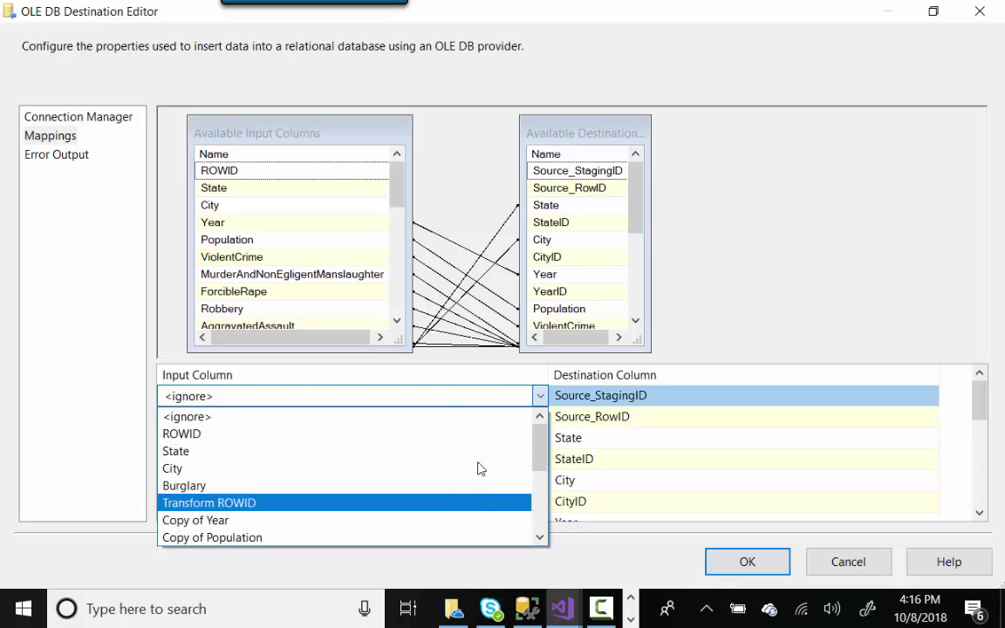
click(743, 346)
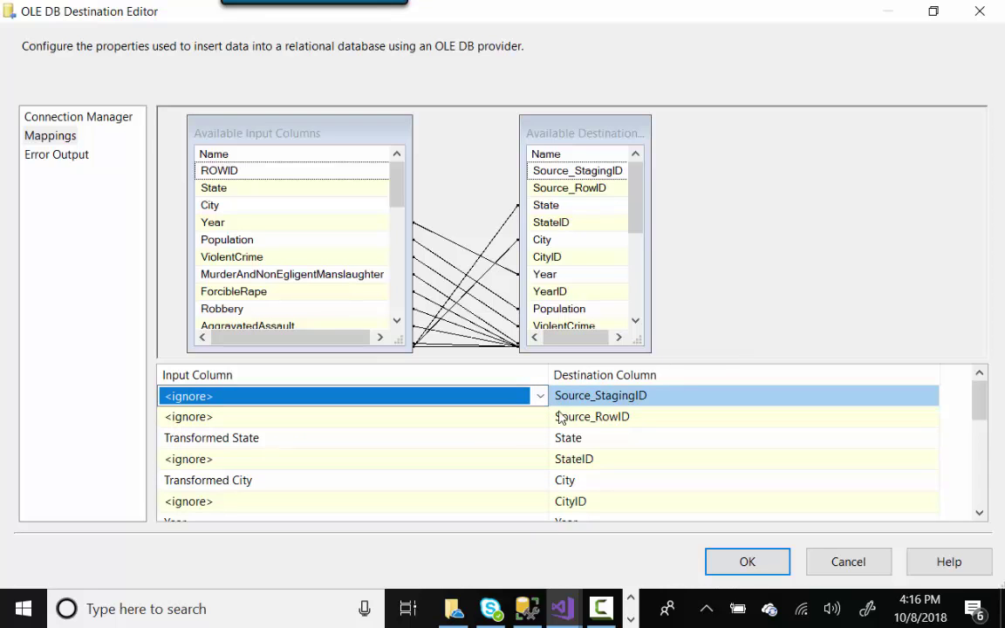
- Map the Transform ROWID input column to the Source_RowID destination column
click(513, 419)
click(541, 417)
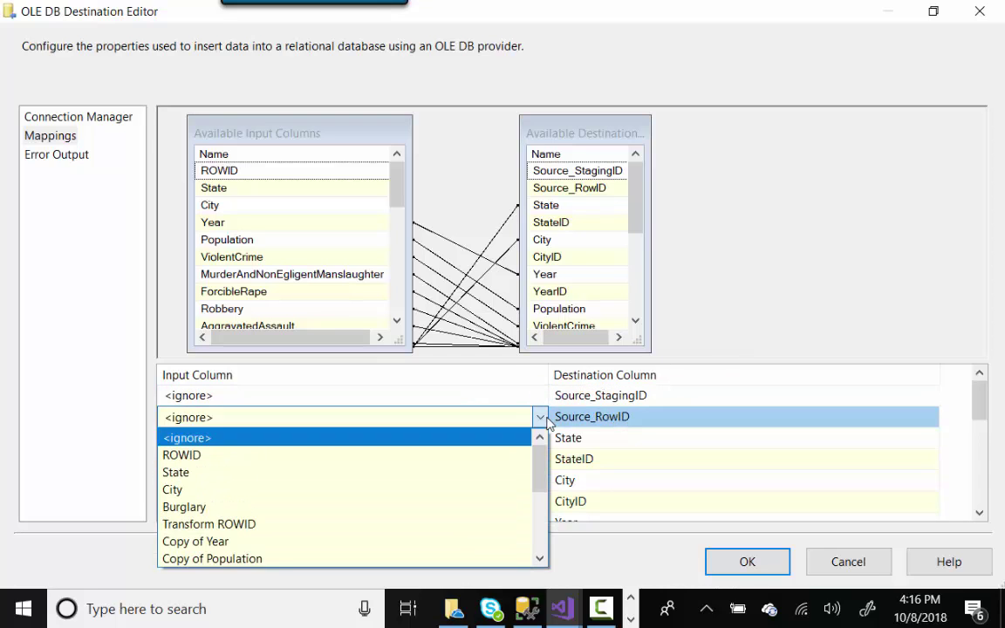
click(449, 524)
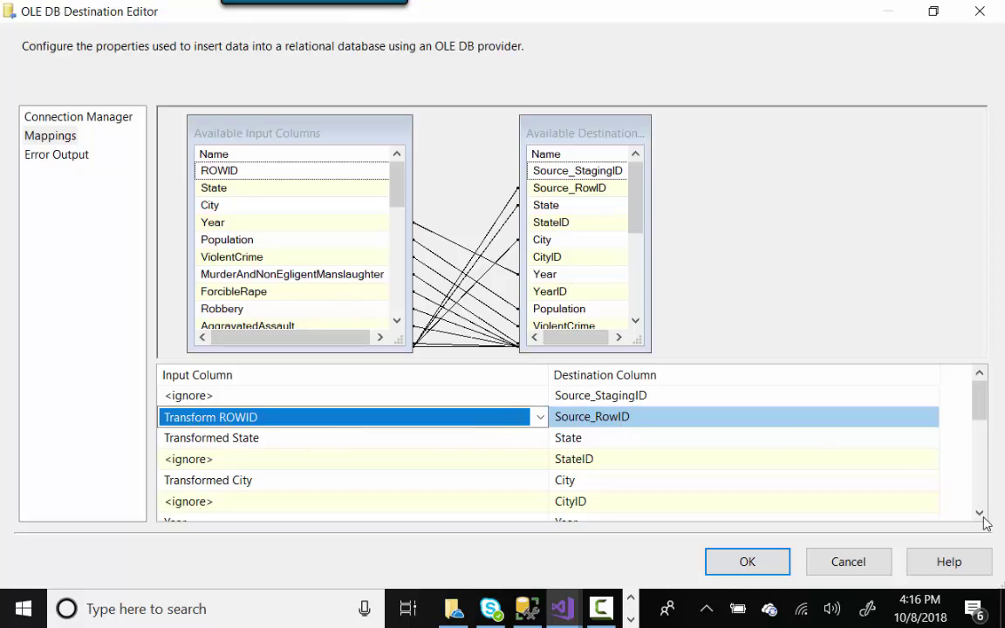
- Map the Copy of Year input to the Year destination column and Copy of Population to the Population column
scroll(877, 458, down, 1)
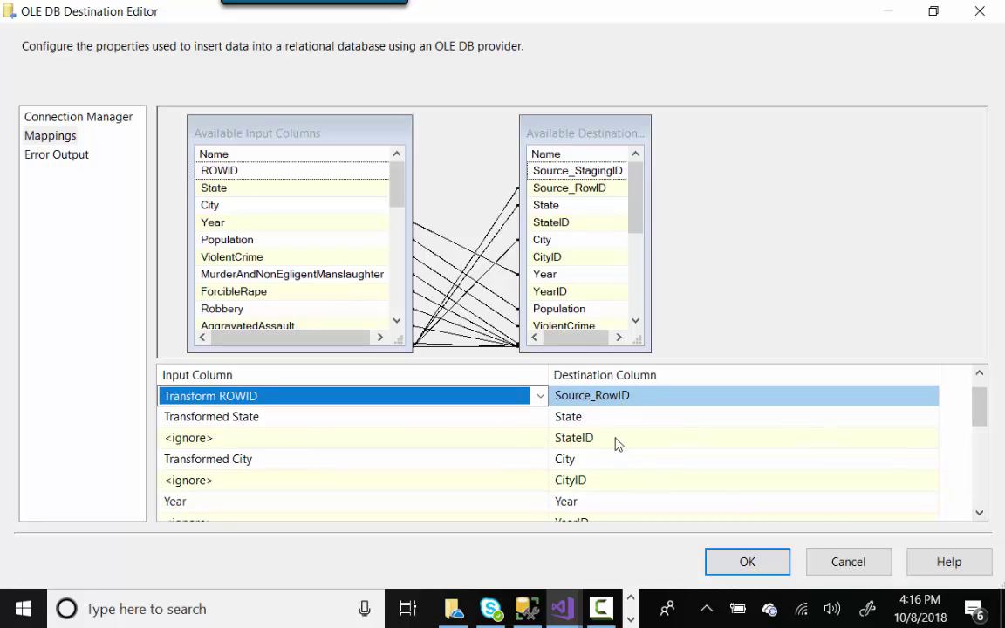
click(980, 513)
click(979, 513)
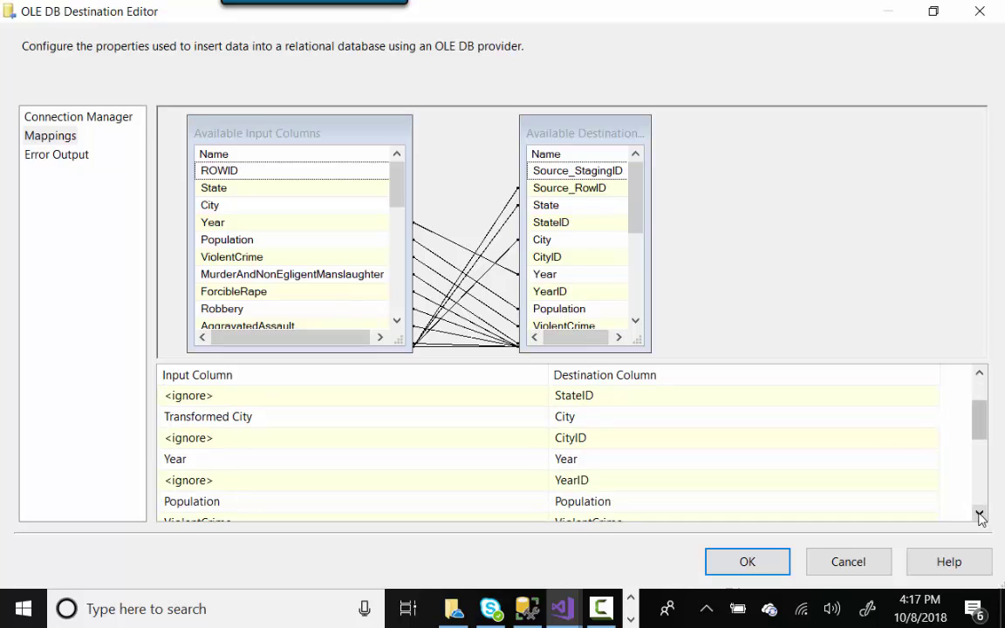
click(980, 513)
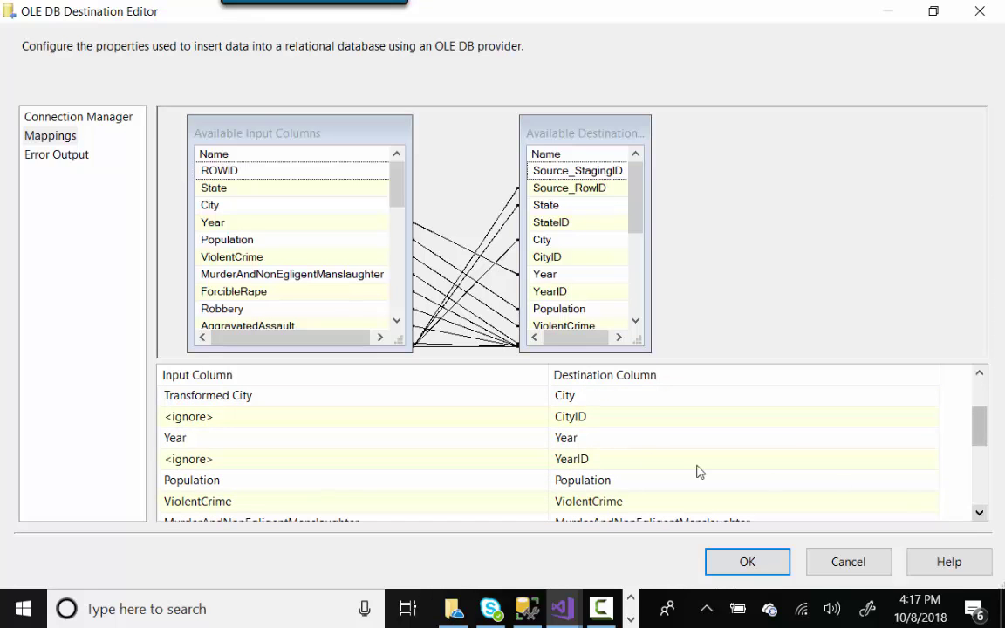
click(542, 441)
click(540, 440)
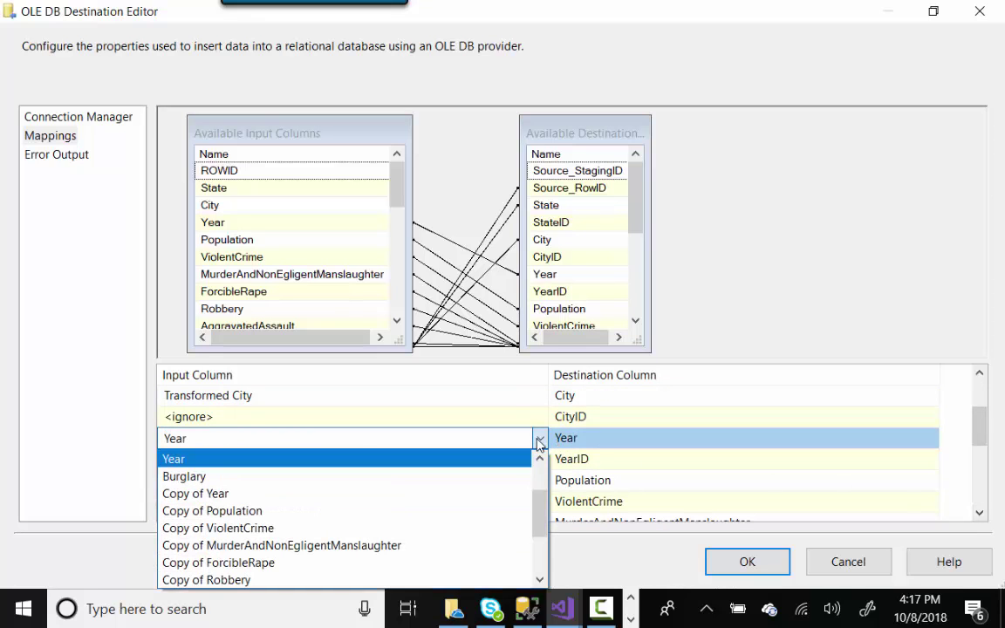
click(382, 493)
click(501, 483)
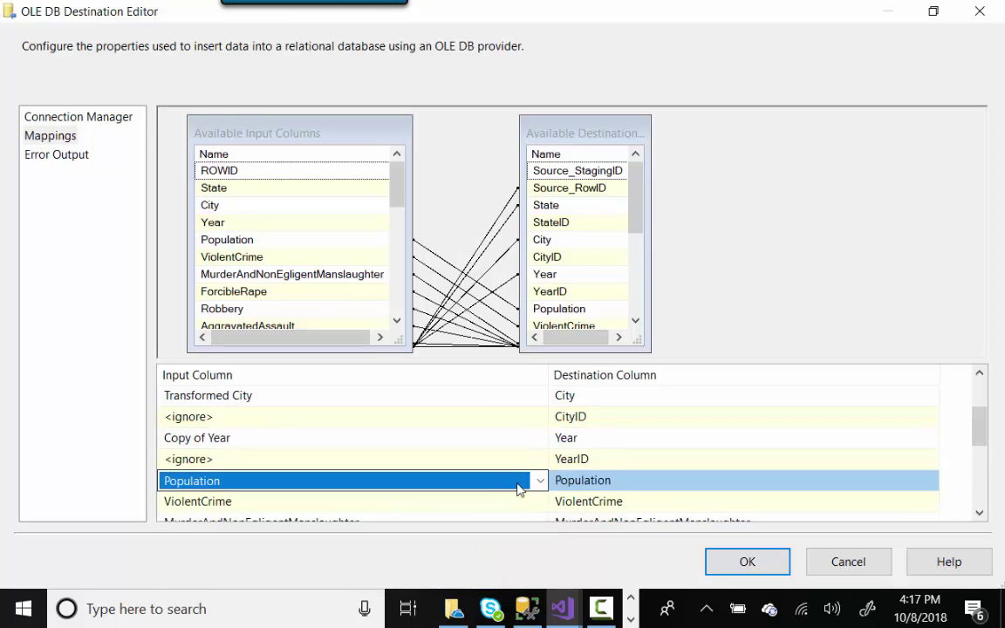
click(540, 481)
click(427, 376)
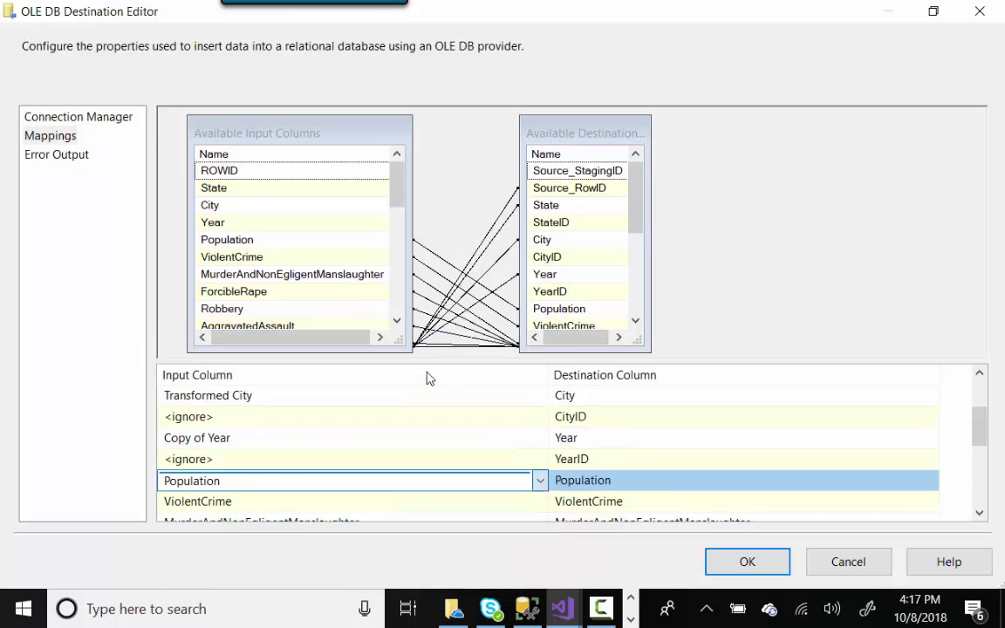
- Map the Copy of ViolentCrime input to the ViolentCrime destination column and Copy of MurderAndNonEgligentManslaughter to MurderAndNonEgligentManslaughter
drag(980, 438, 979, 452)
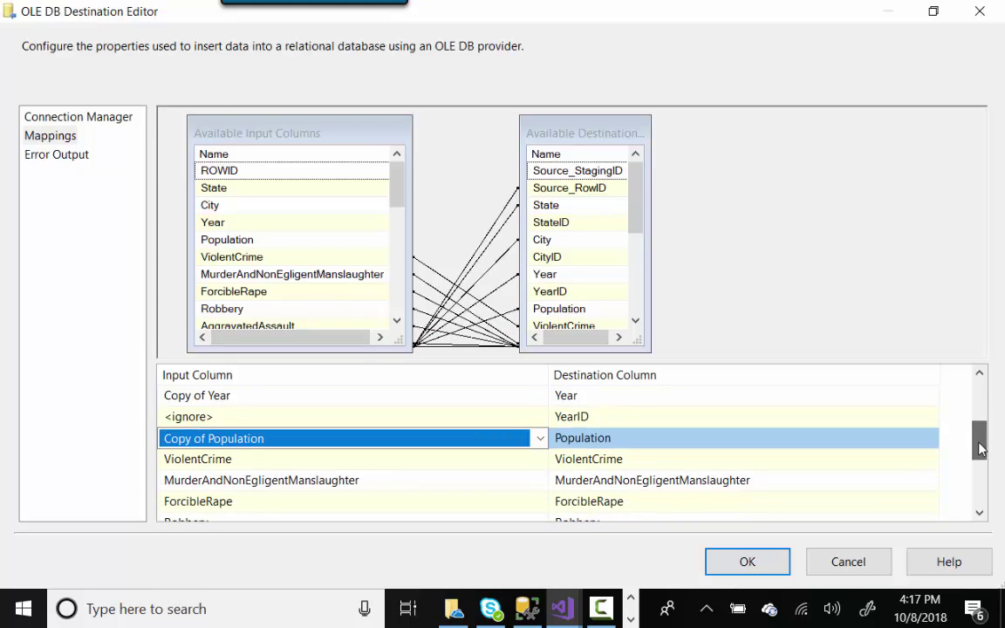
click(504, 462)
click(540, 463)
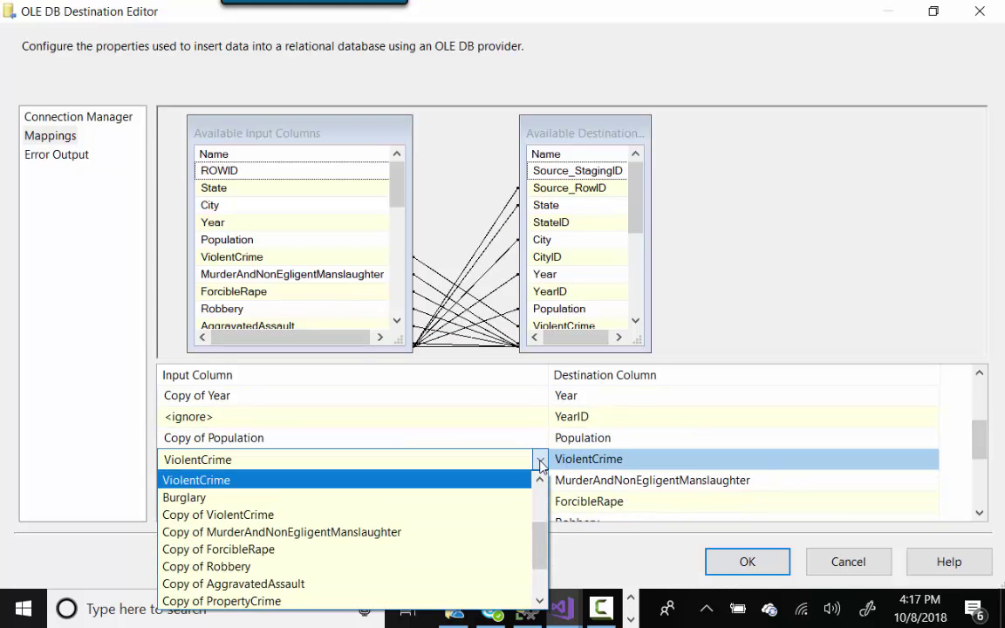
click(462, 515)
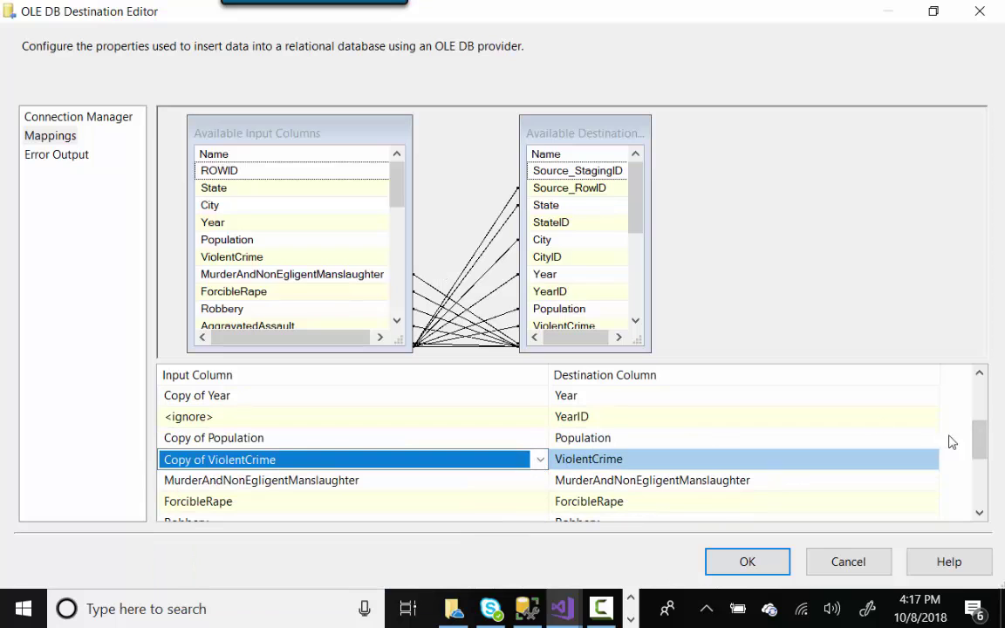
drag(983, 455, 982, 469)
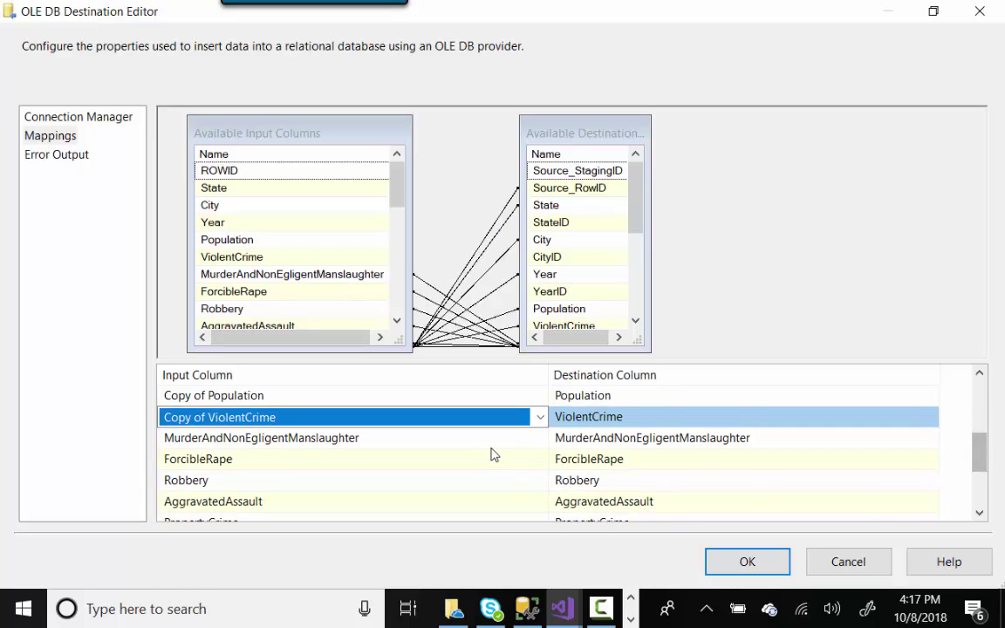
click(526, 440)
click(538, 439)
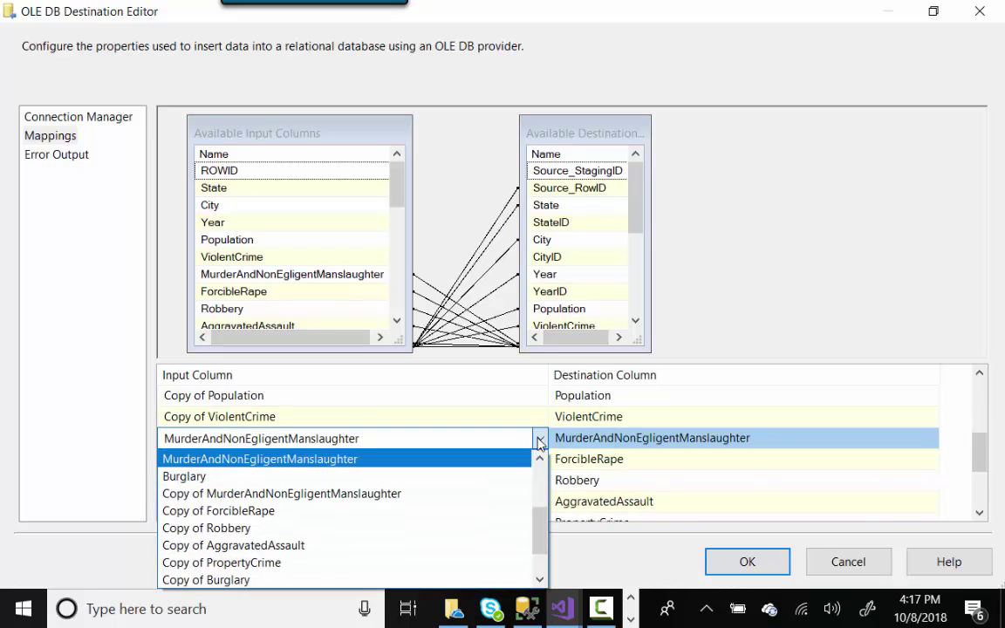
click(478, 497)
- Map the Copy of ForcibleRape input to the ForcibleRape destination column and Copy of Robbery to the Robbery column
click(426, 472)
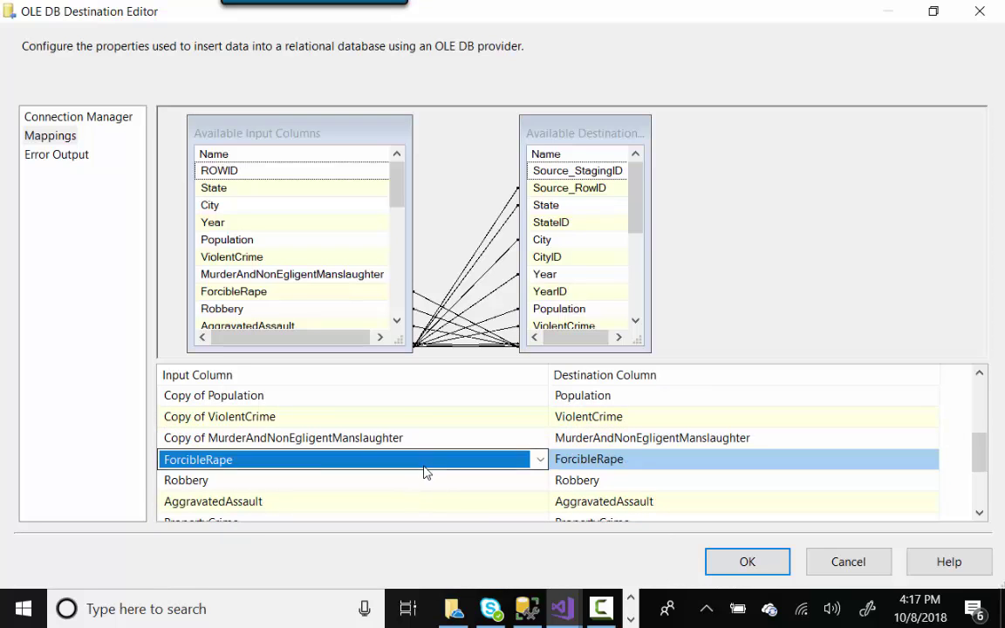
click(541, 460)
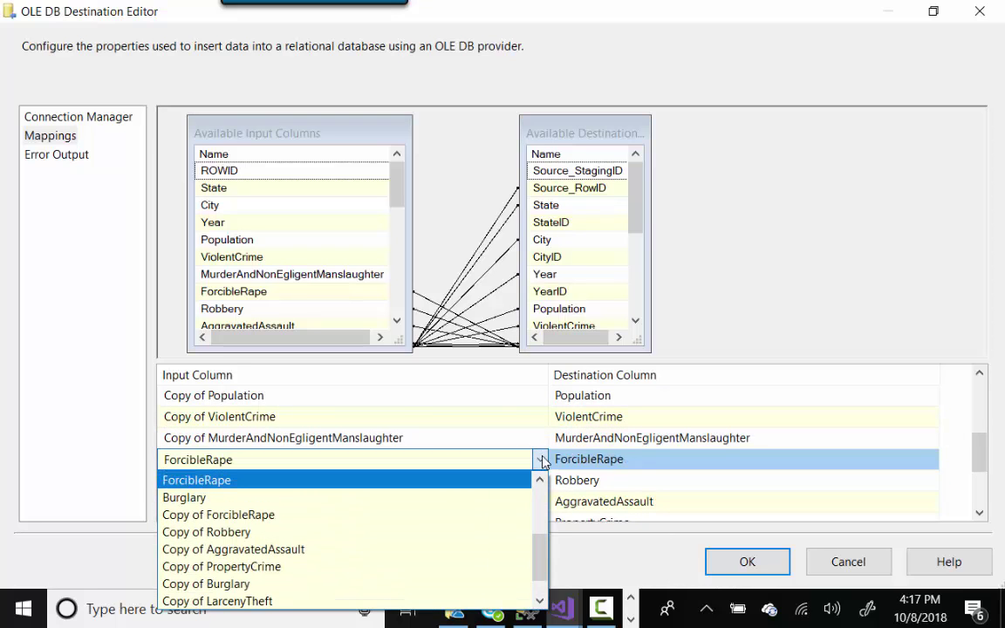
click(478, 513)
click(510, 485)
click(540, 481)
click(430, 379)
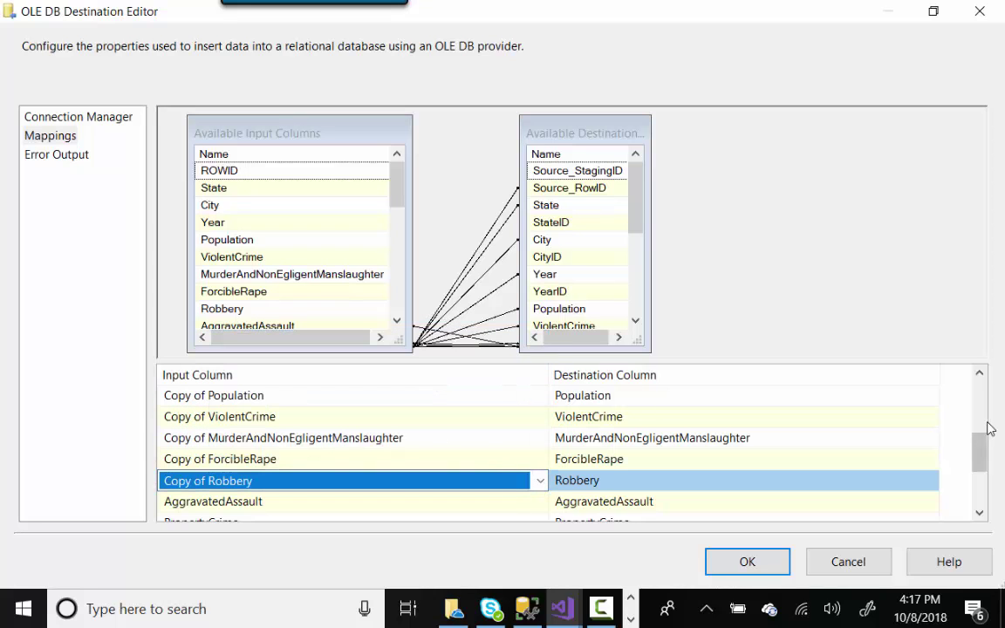
- Map the Copy of AggravatedAssault input to the AggravatedAssault destination column and Copy of PropertyCrime to the PropertyCrime column
drag(979, 449, 979, 478)
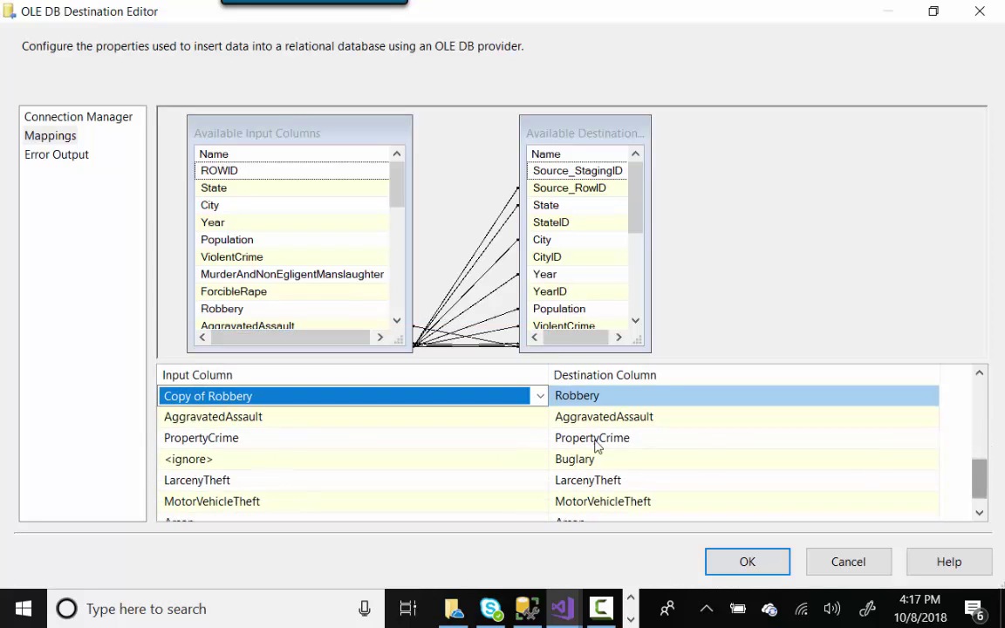
click(532, 418)
click(541, 417)
click(487, 472)
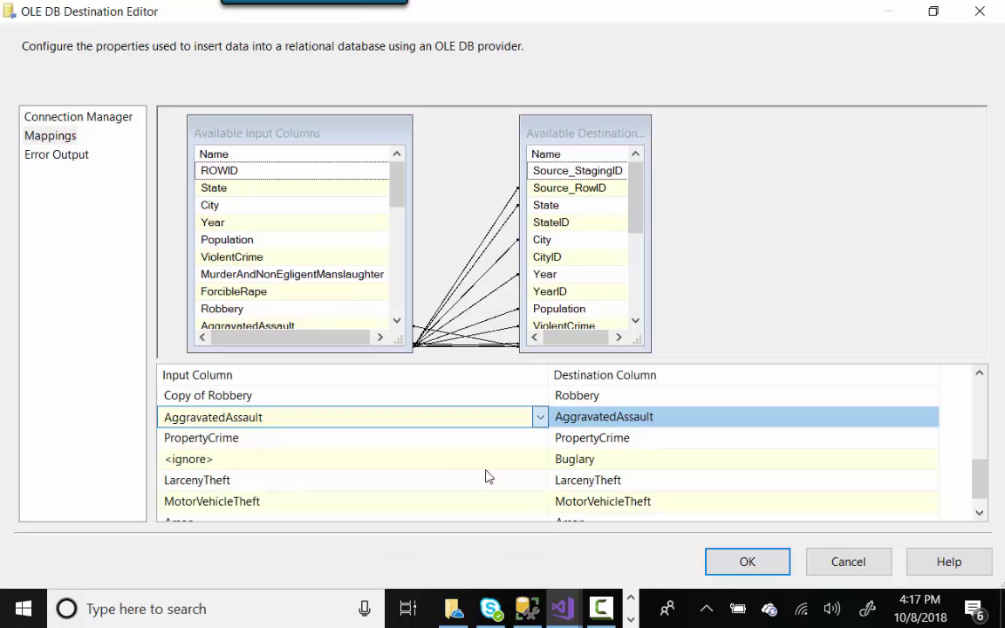
click(455, 438)
click(540, 441)
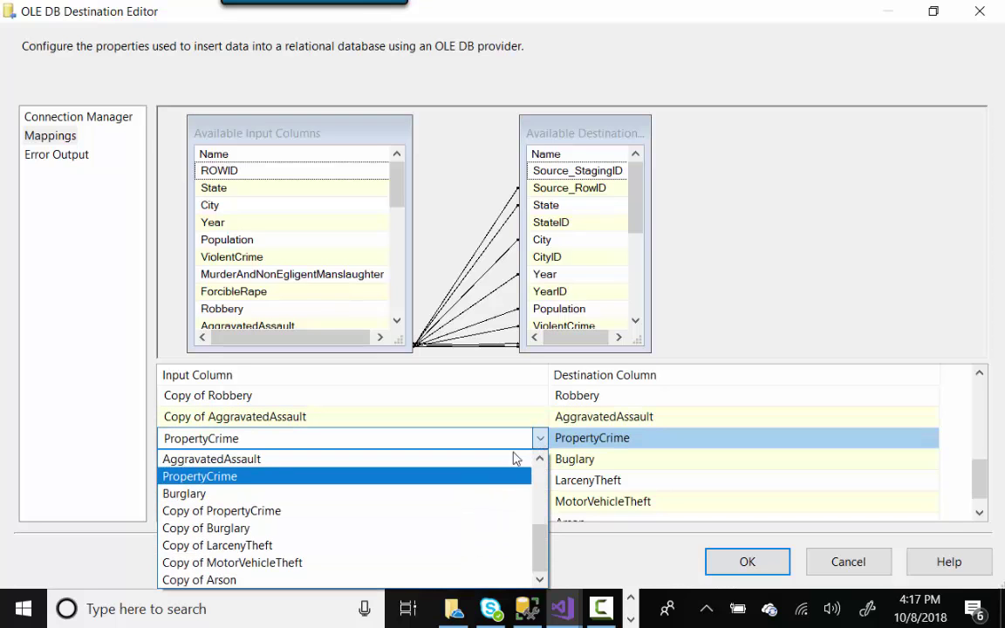
click(451, 513)
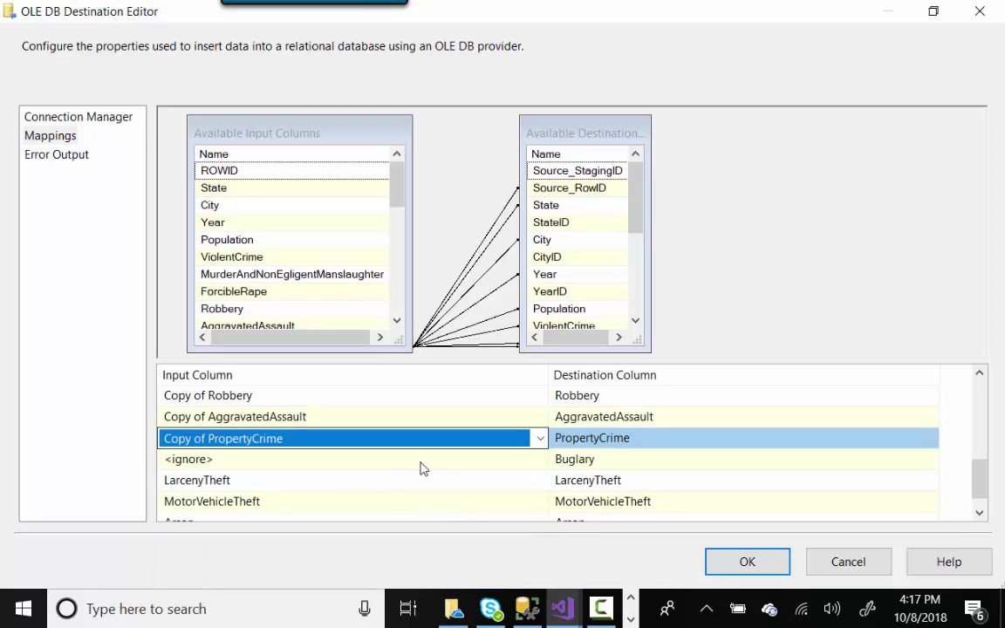
- Map the Copy of Burglary input to the Buglary destination column and Copy of LarcenyTheft to the LarcenyTheft column
click(488, 460)
click(539, 460)
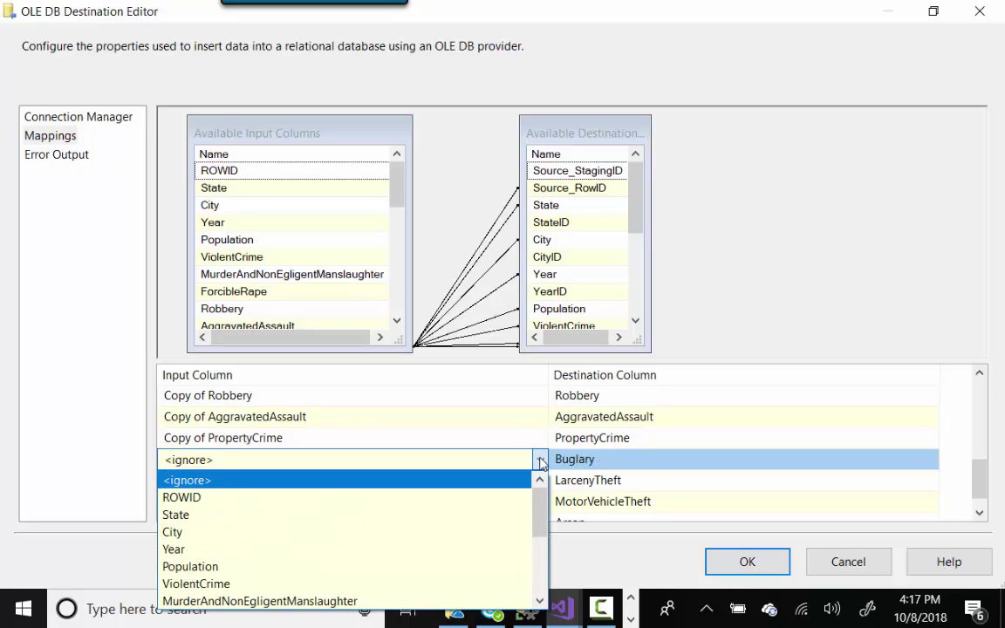
scroll(538, 536, down, 2)
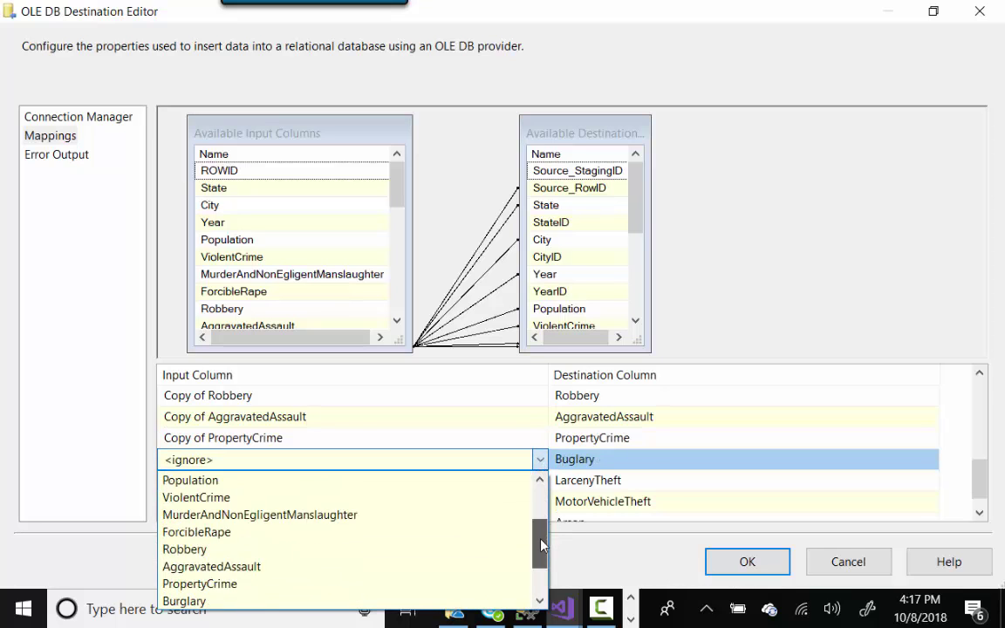
drag(540, 541, 447, 565)
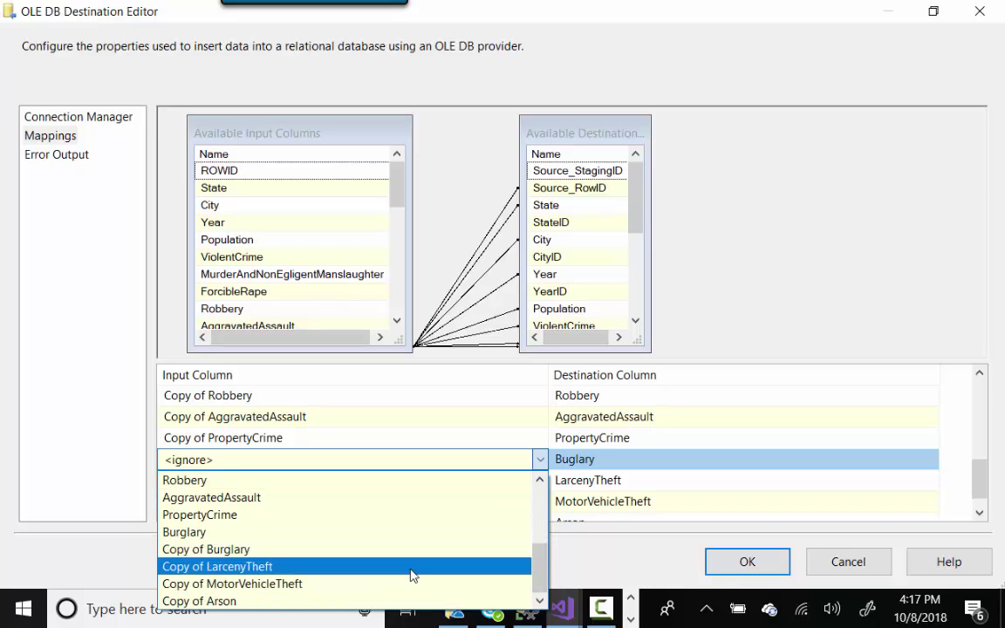
click(412, 567)
click(540, 460)
click(427, 550)
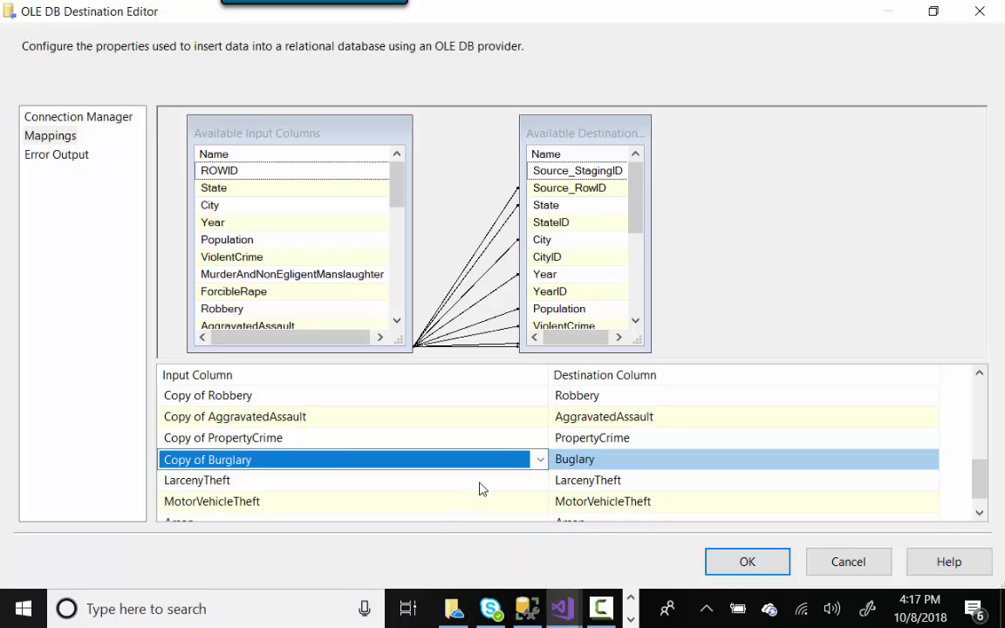
click(514, 480)
click(540, 481)
click(482, 426)
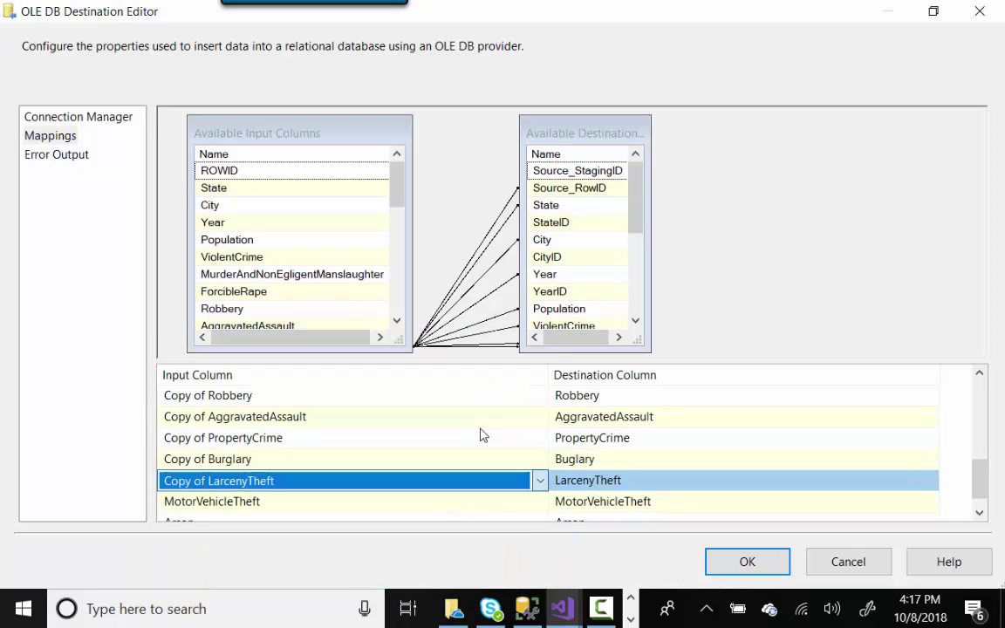
- Map the Copy of MotorVehicleTheft input to the MotorVehicleTheft destination column and Copy of Arson to the Arson column
scroll(983, 475, down, 1)
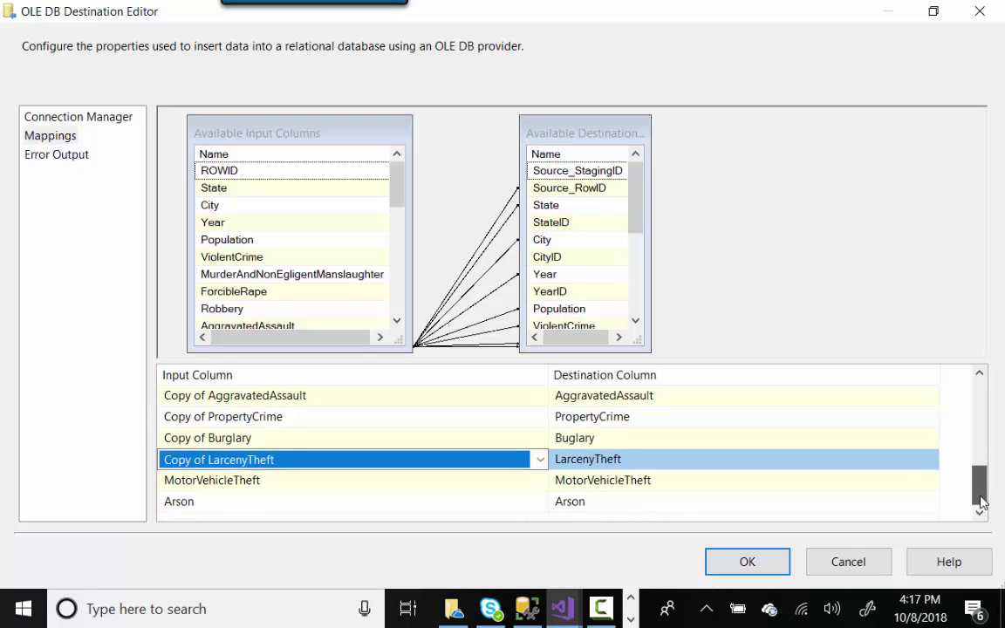
click(540, 483)
click(541, 481)
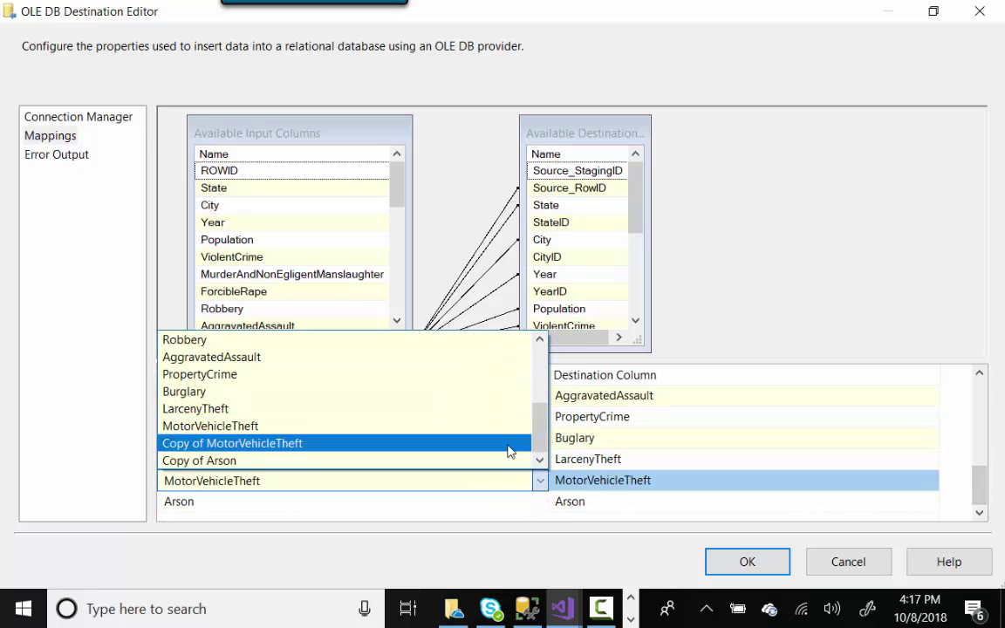
click(511, 443)
click(531, 506)
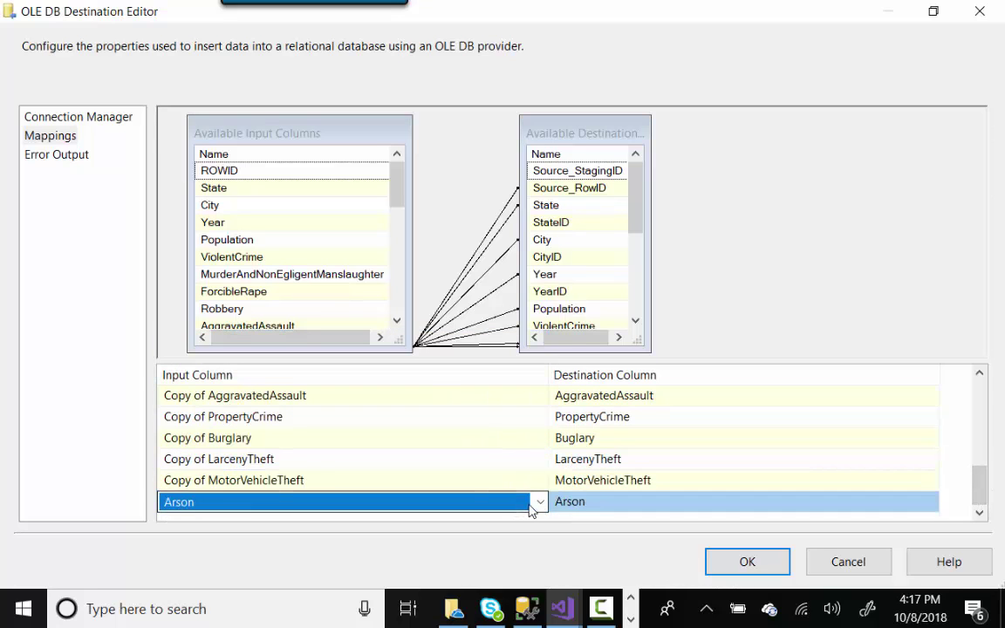
click(540, 503)
click(478, 481)
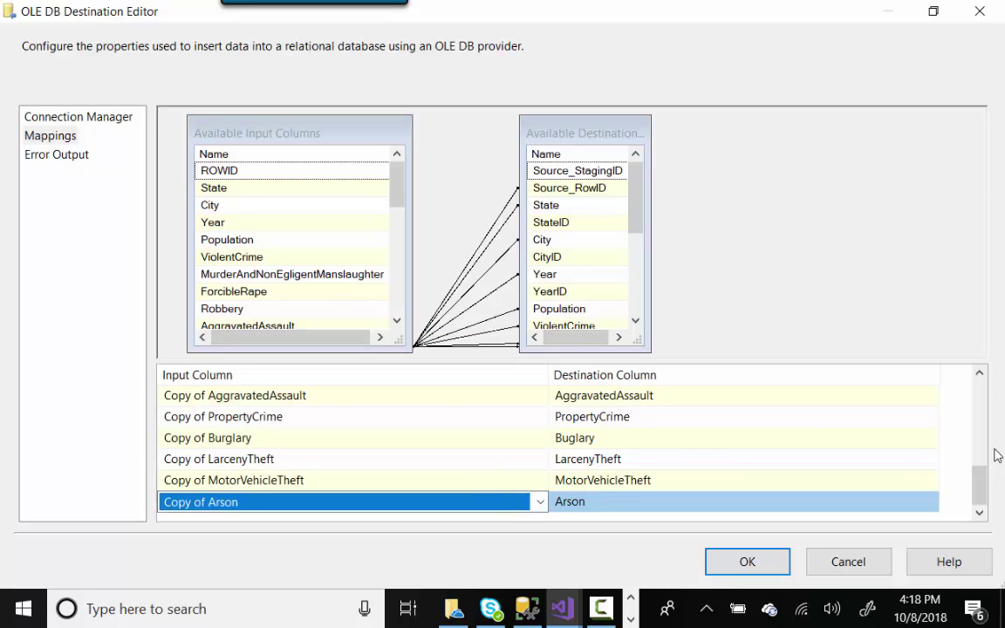
- Review the column mappings from the first row down and accept the OLE DB destination settings
drag(979, 478, 977, 398)
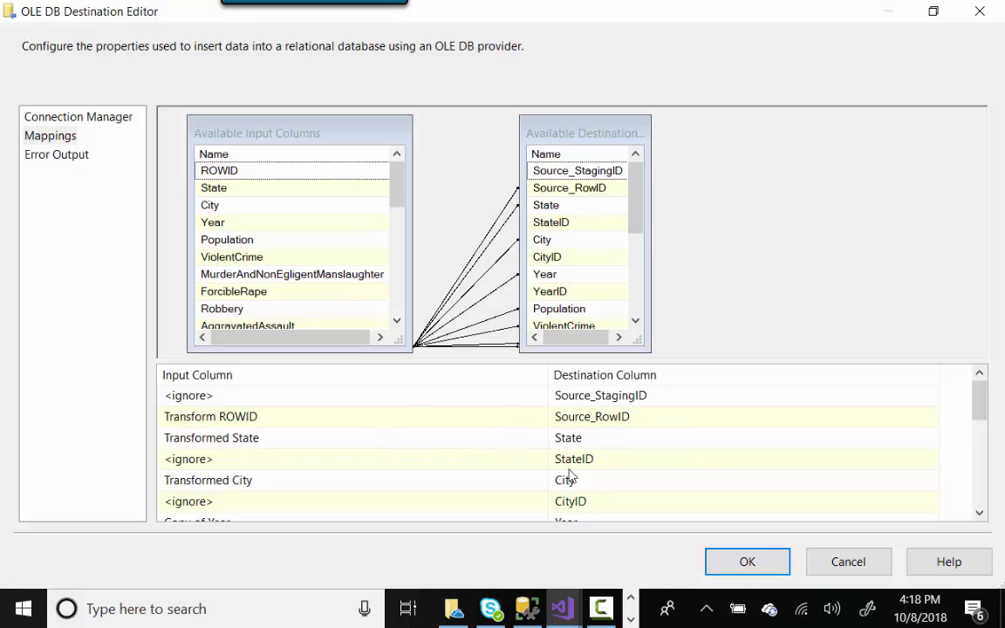
scroll(980, 416, down, 1)
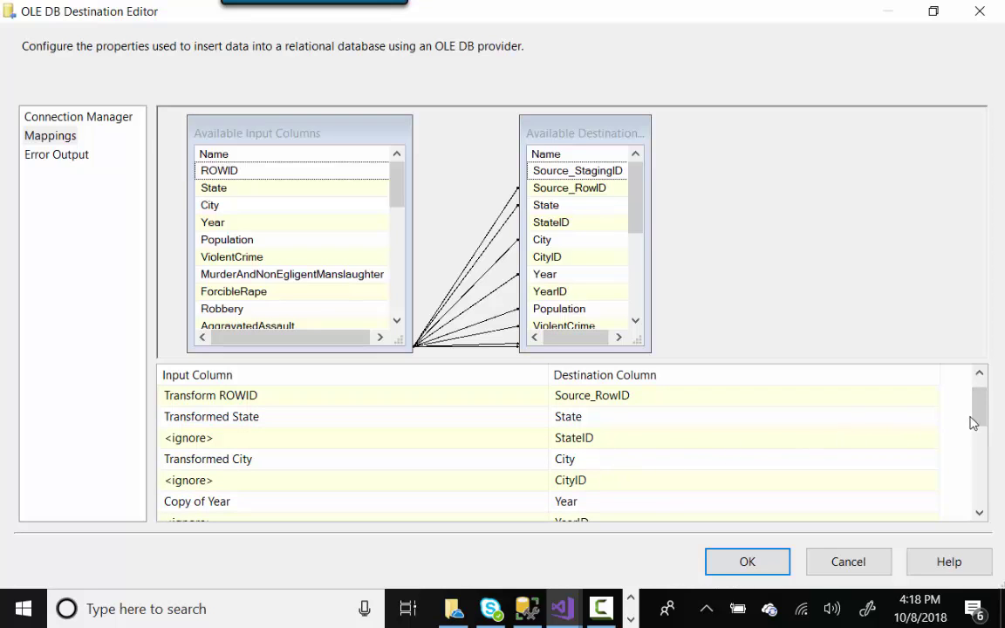
drag(978, 405, 980, 427)
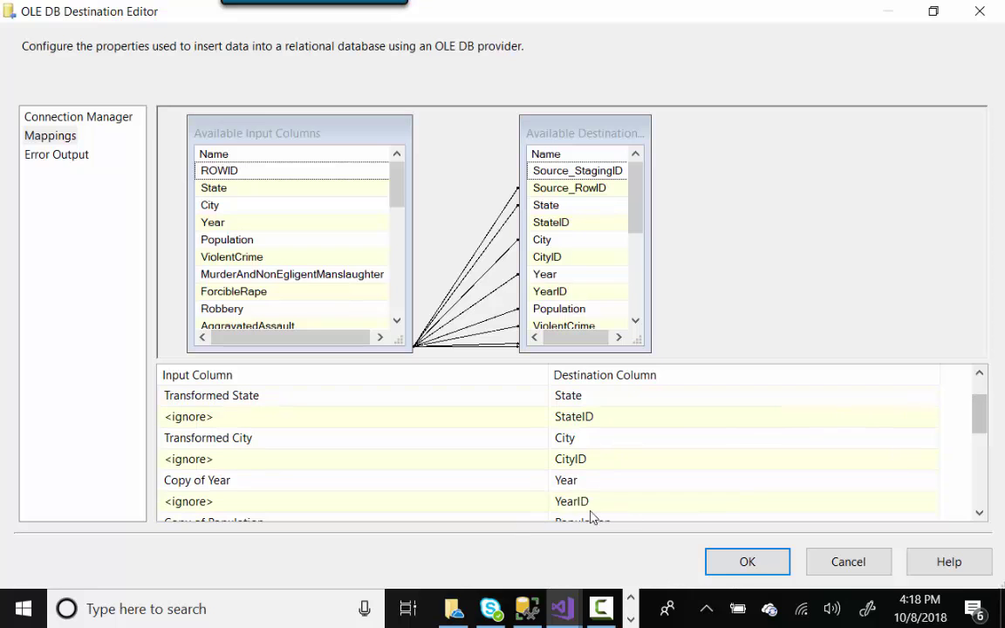
drag(399, 193, 390, 268)
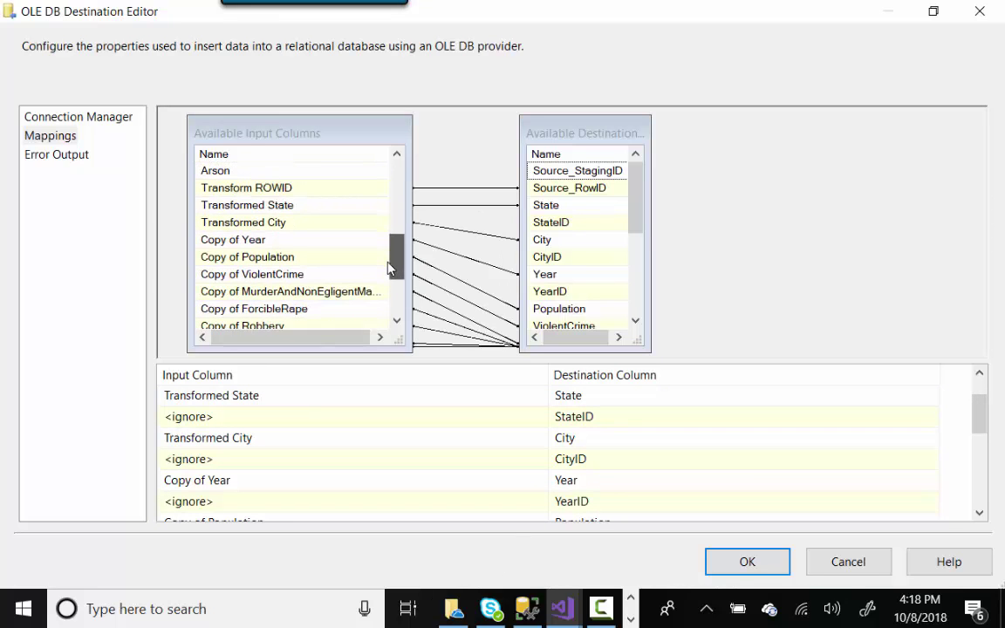
click(742, 569)
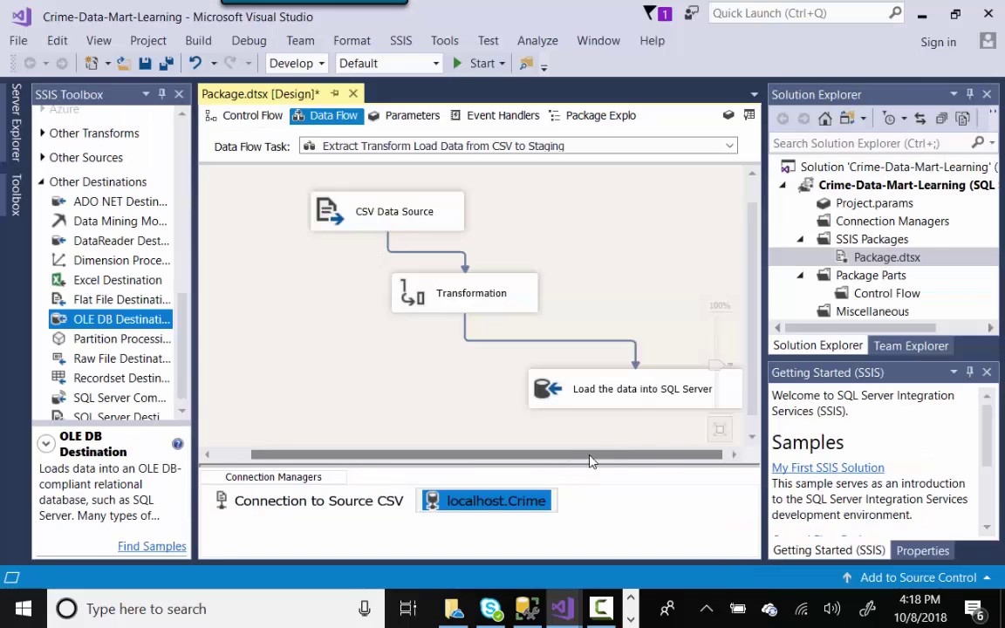
drag(592, 454, 681, 441)
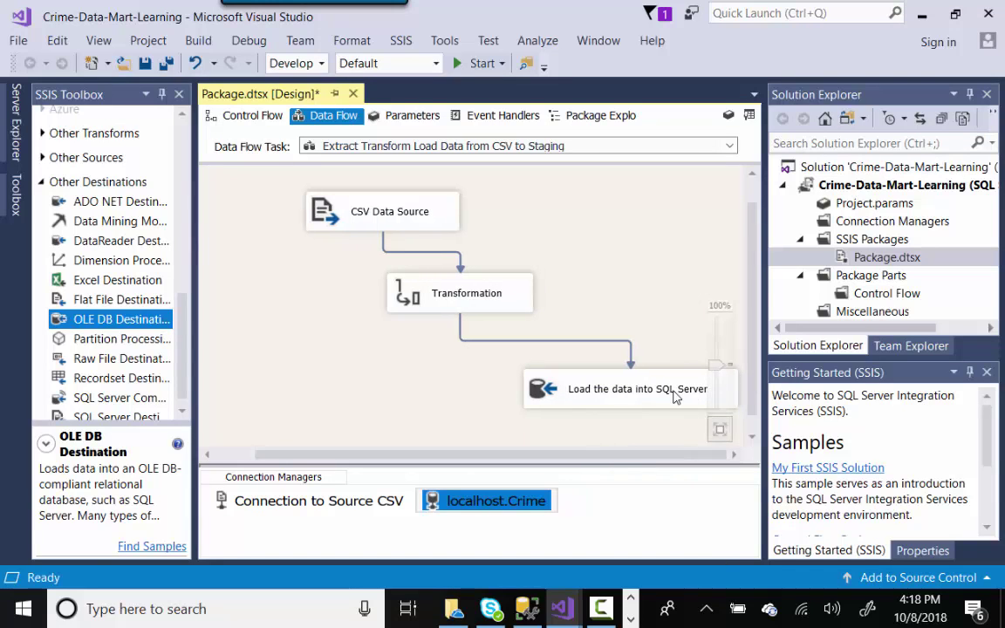
click(391, 388)
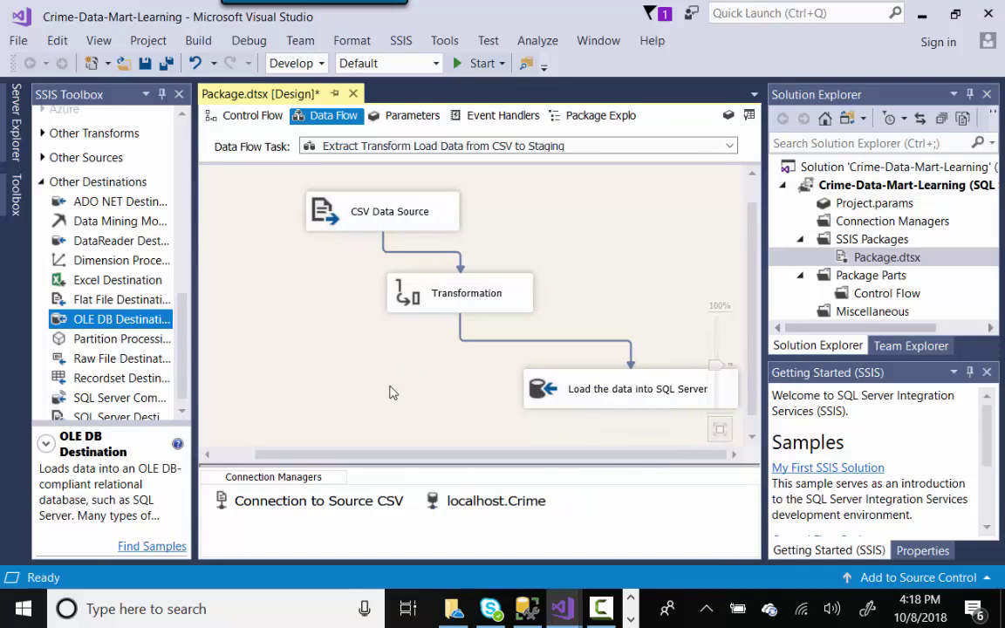
- Switch to SQL Server Management Studio and open a new query against the Crime database
click(527, 608)
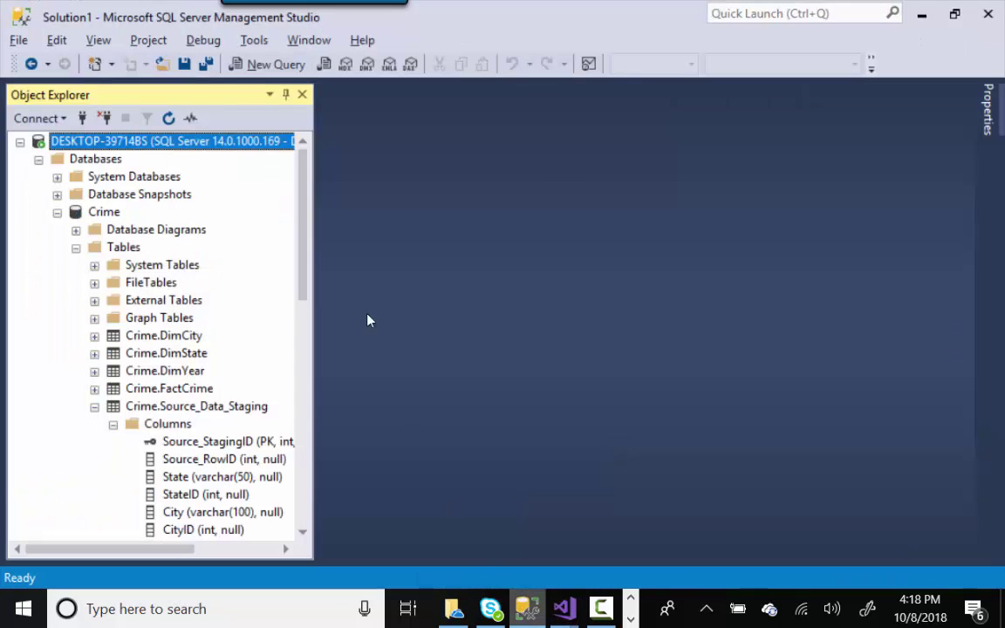
click(258, 64)
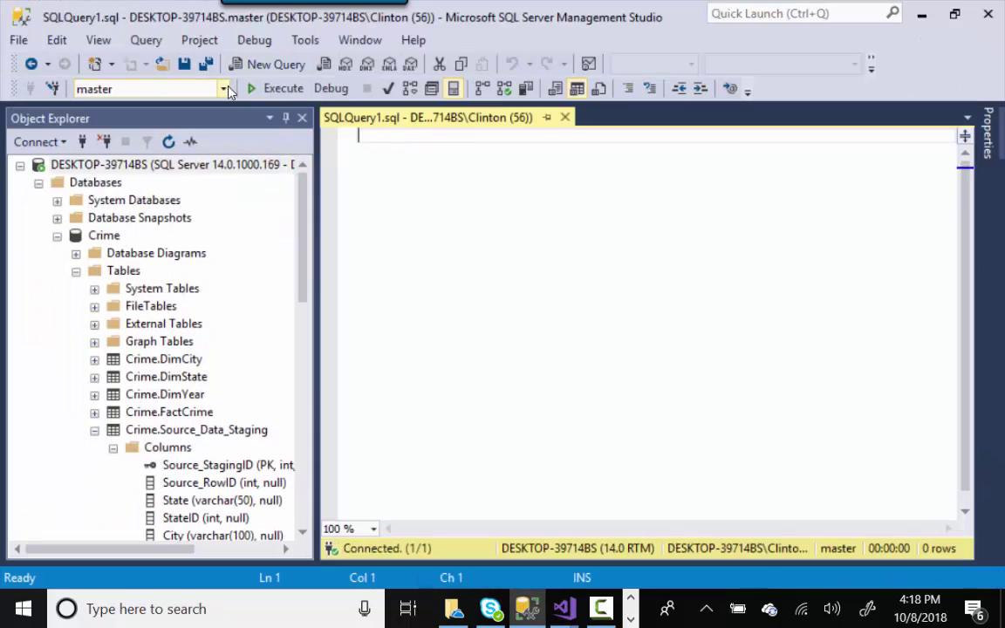
click(224, 89)
click(165, 106)
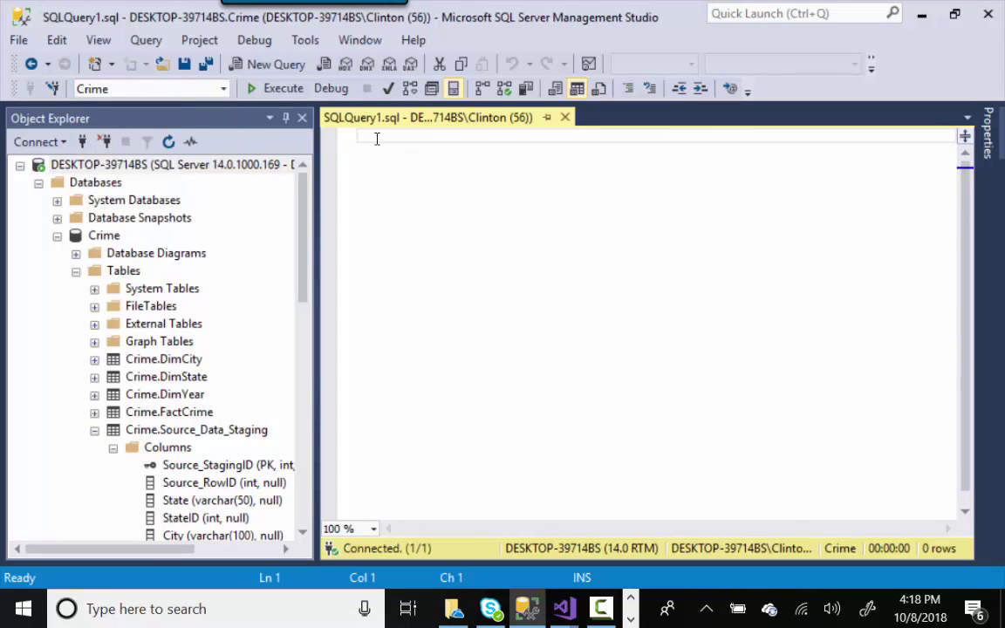
- Write and run the query SELECT * FROM Crime.Source_Data_Staging; and examine the columns of its result grid
text(SELECT *)
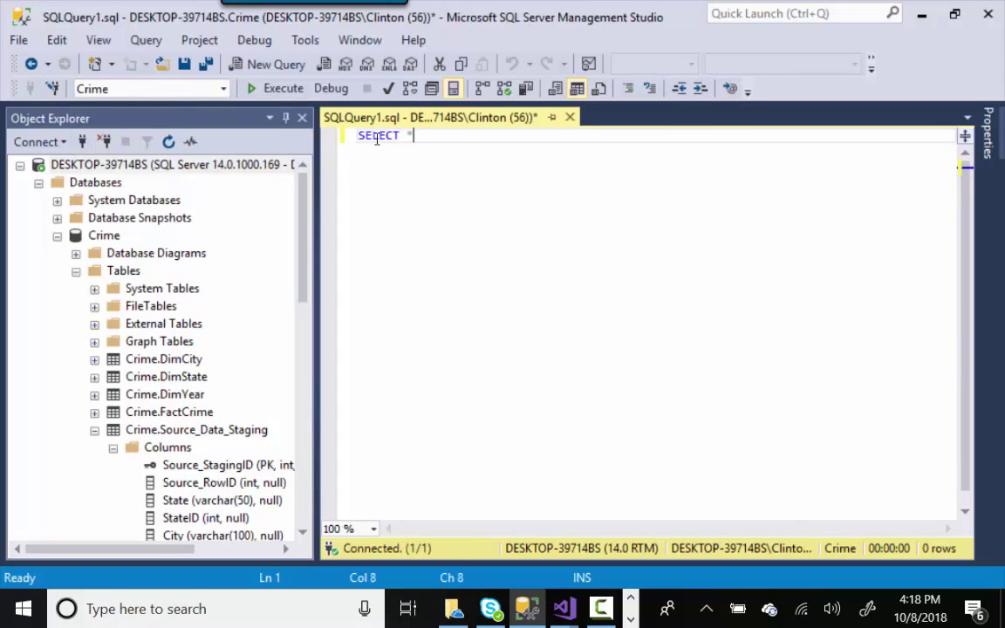
text( FROM C)
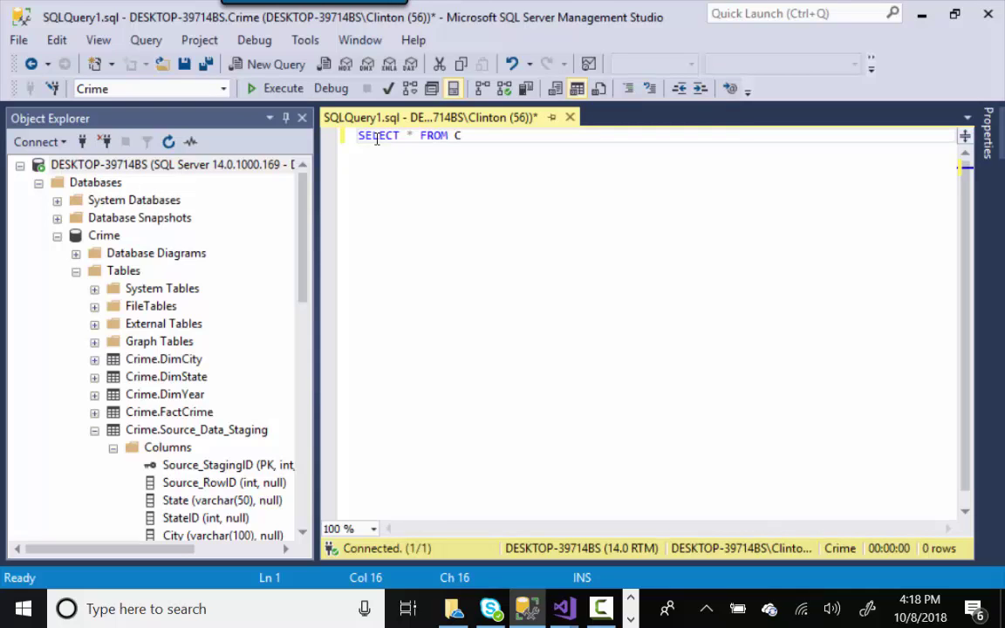
text(rome)
key(BackSpace)
key(BackSpace)
key(BackSpace)
text(ime)
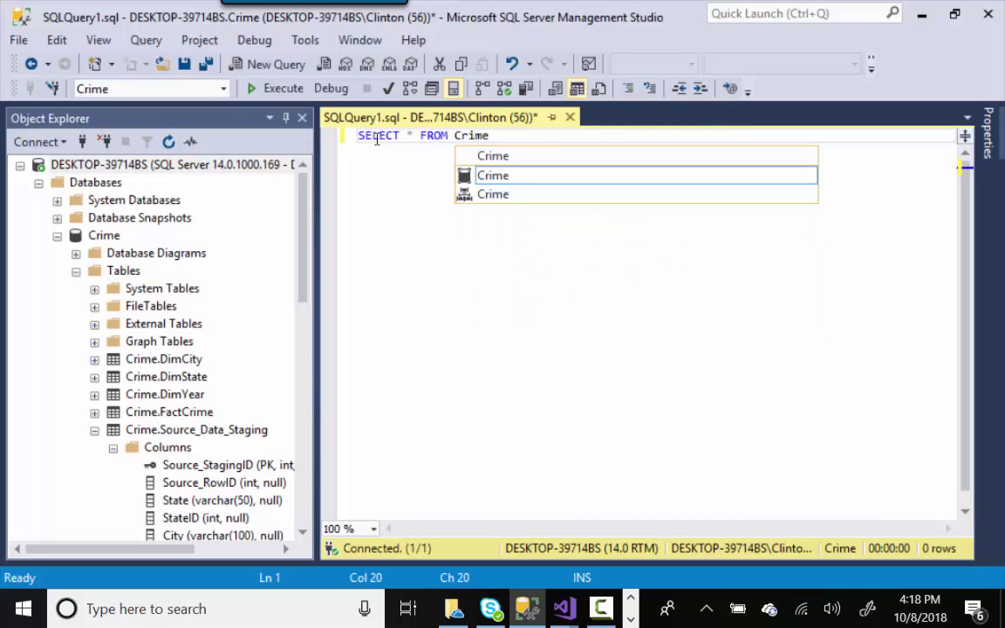
text(.S)
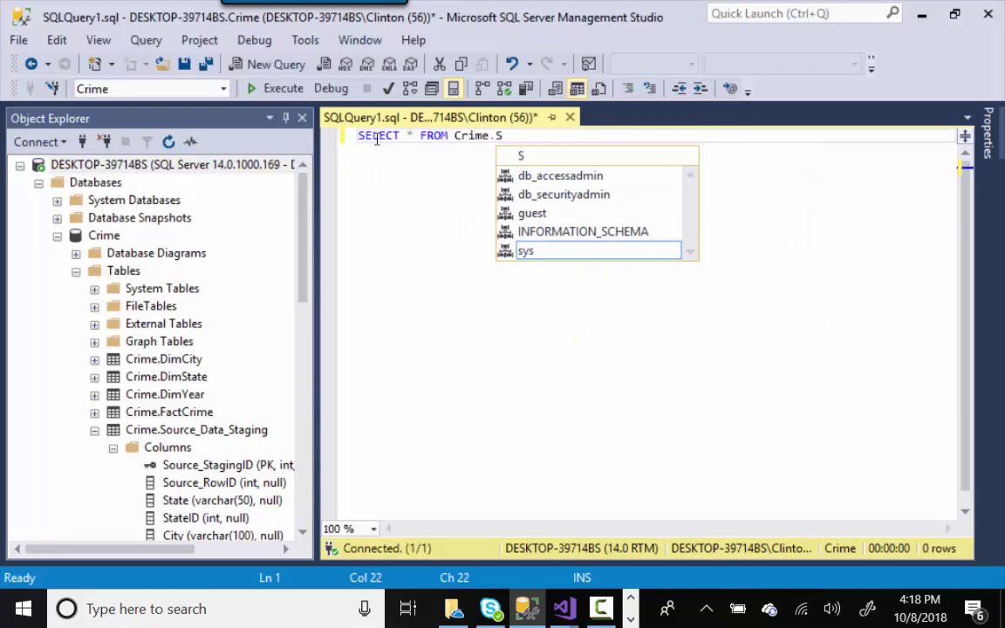
key(BackSpace)
text(Crim)
key(BackSpace)
key(BackSpace)
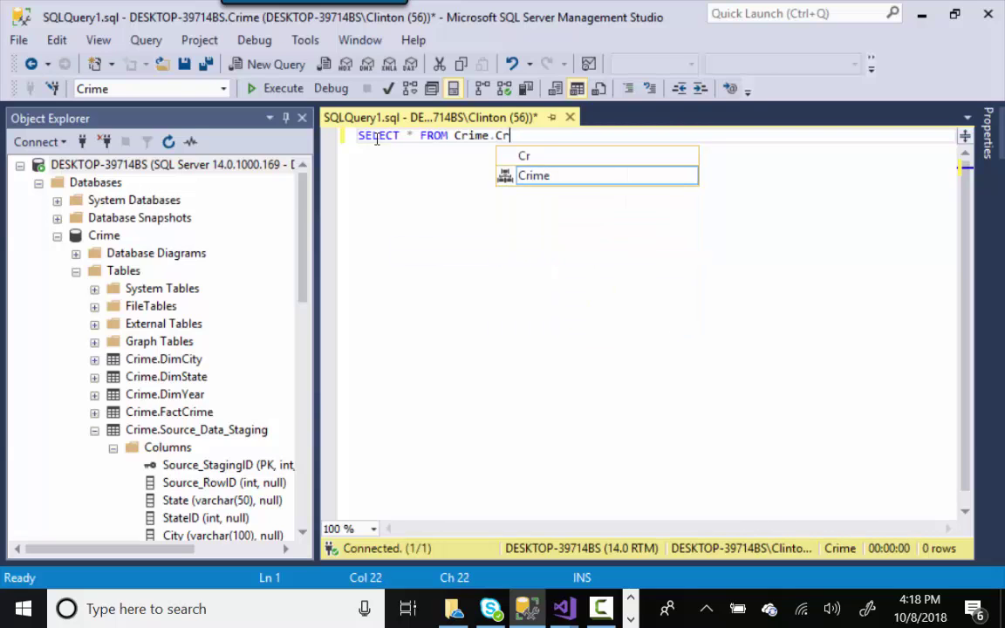
key(BackSpace)
key(BackSpace)
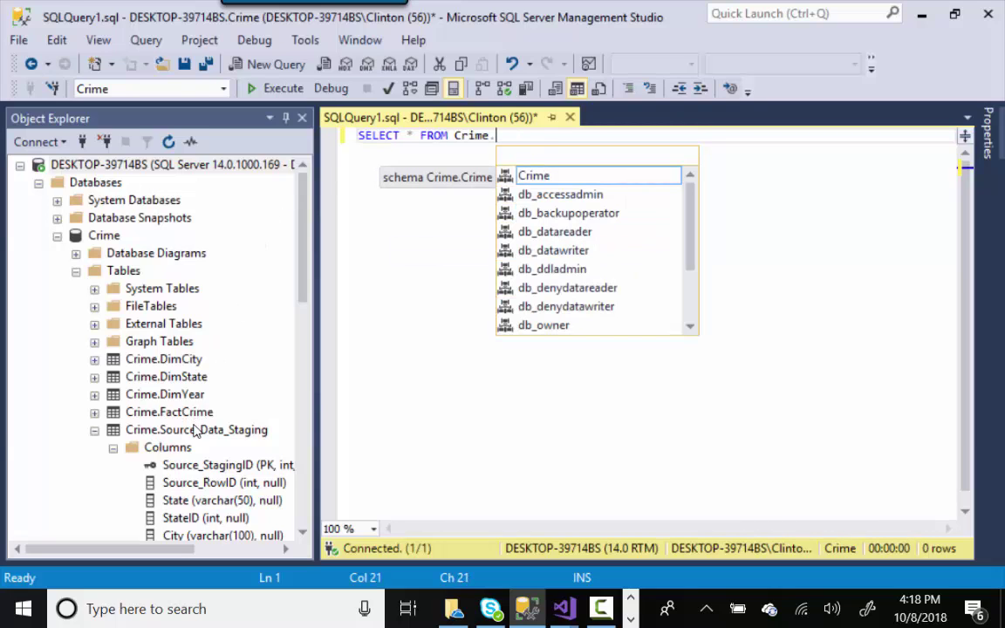
text(Source)
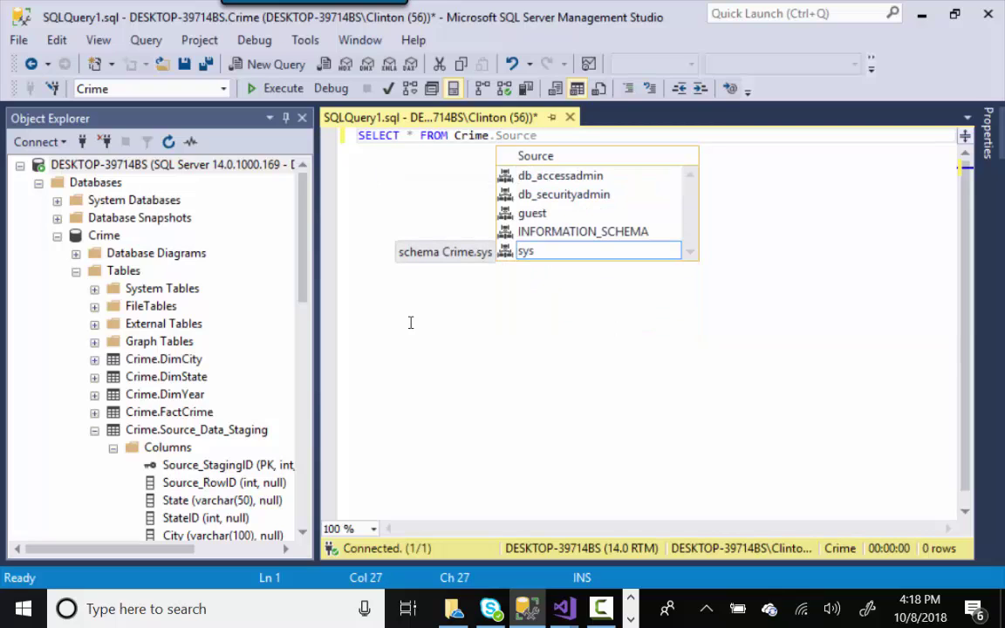
text(_Data_Staging;)
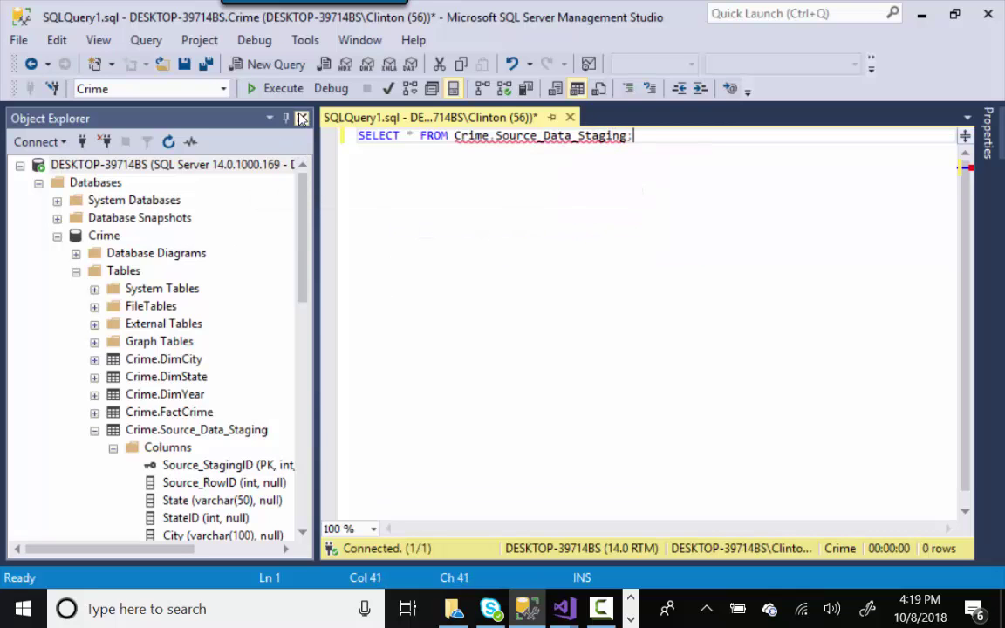
click(267, 88)
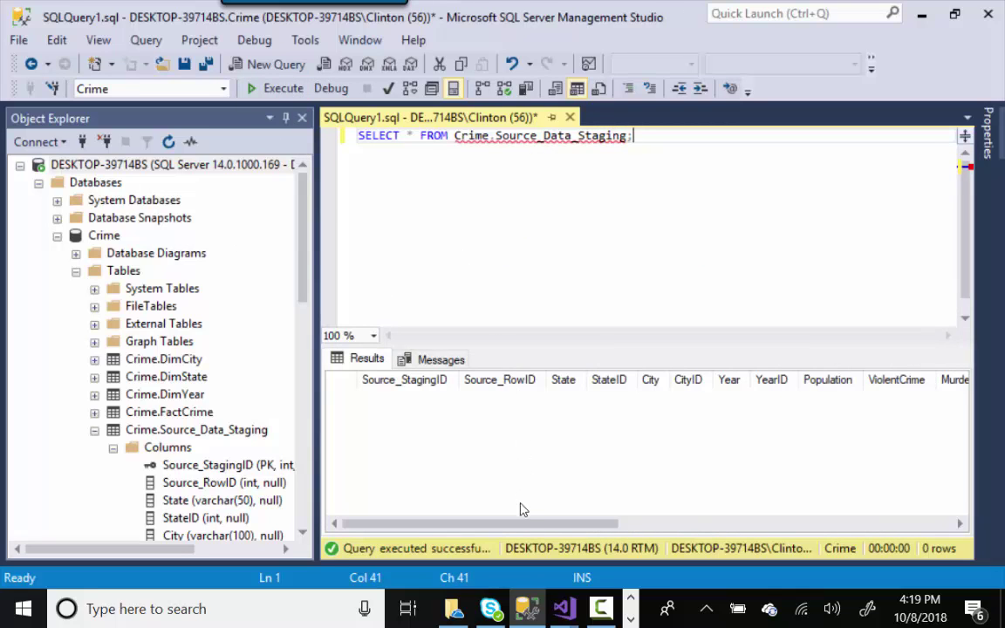
drag(524, 527, 575, 536)
- Switch to Visual Studio and execute the Extract Transform Load Data from CSV to Staging data flow task
key(alt+Tab)
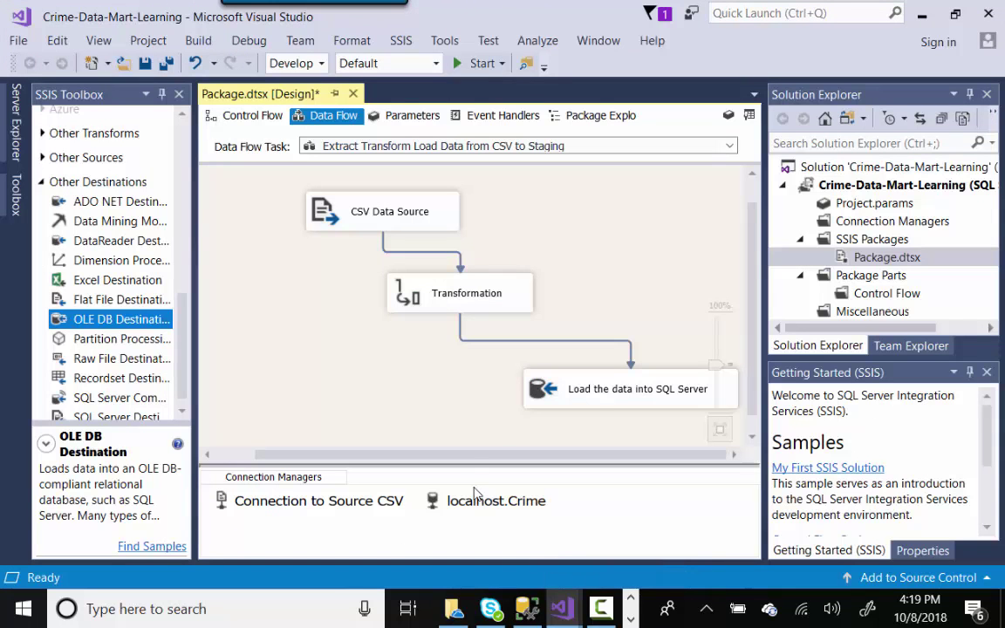
right_click(584, 208)
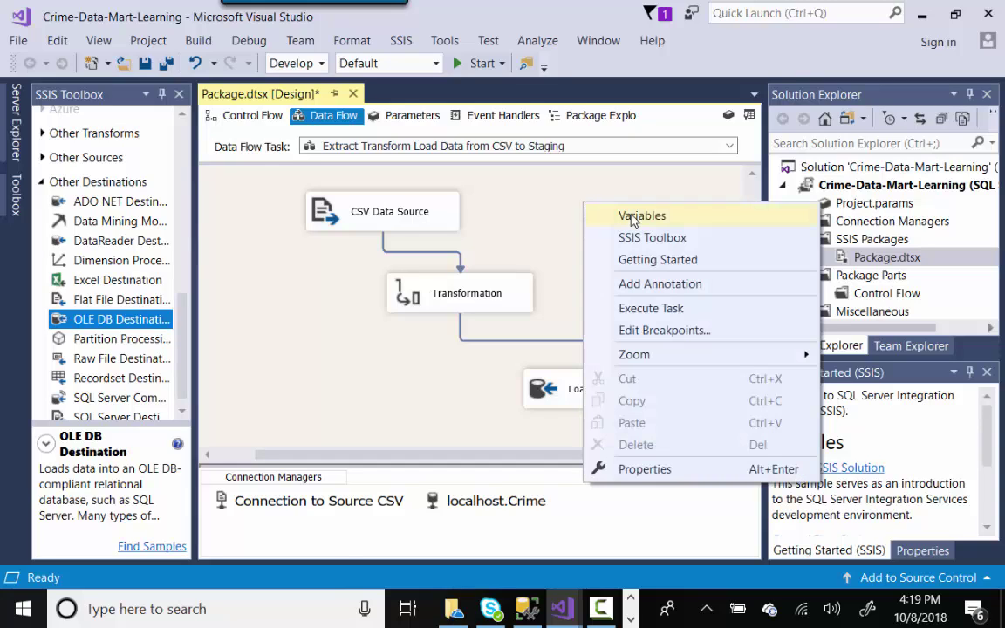
click(661, 310)
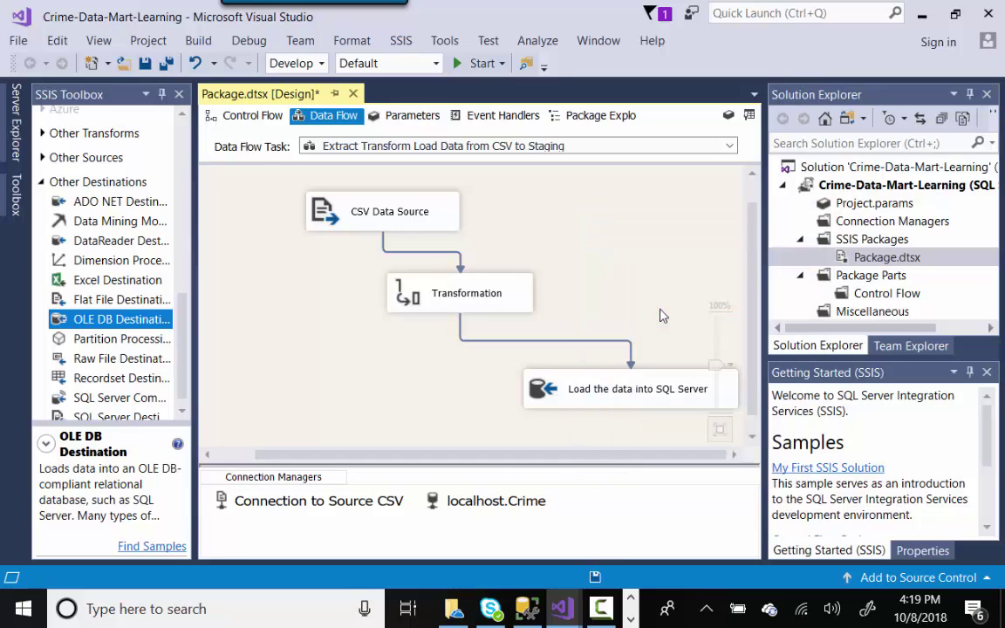